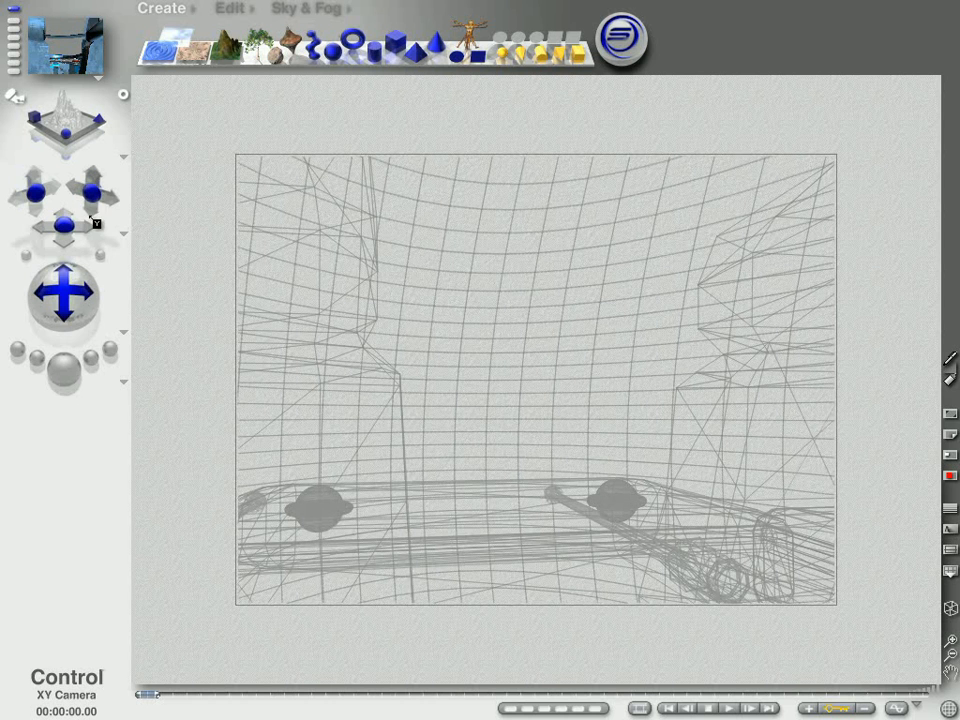
Reposition the camera so the cabin's window frame, console and both seats are in view, and render the scene.
drag(92, 192, 100, 188)
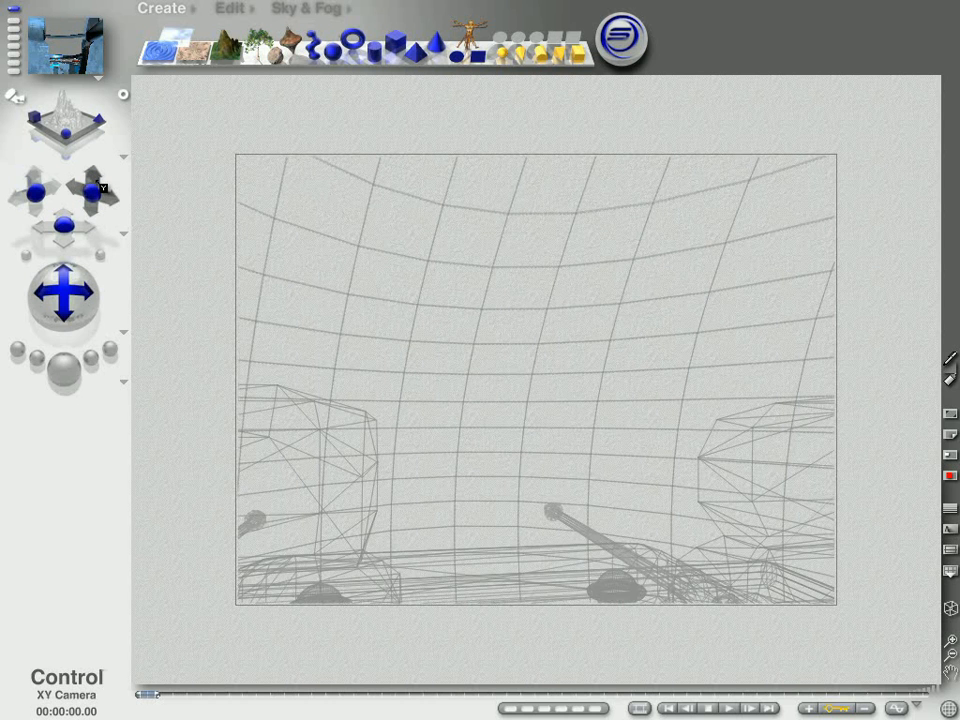
drag(70, 298, 72, 300)
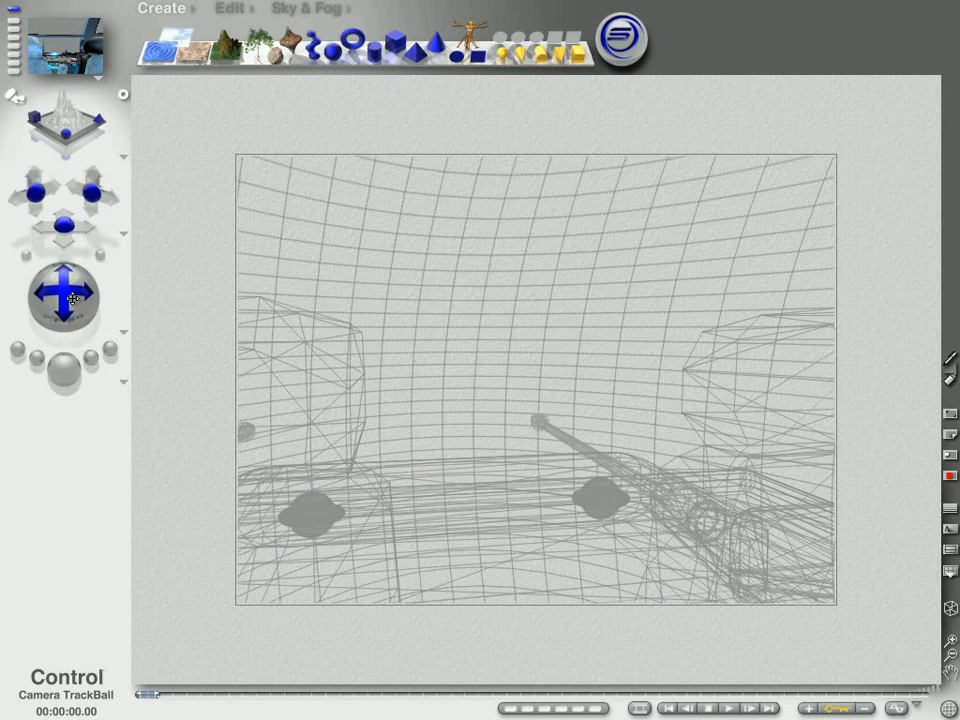
click(67, 376)
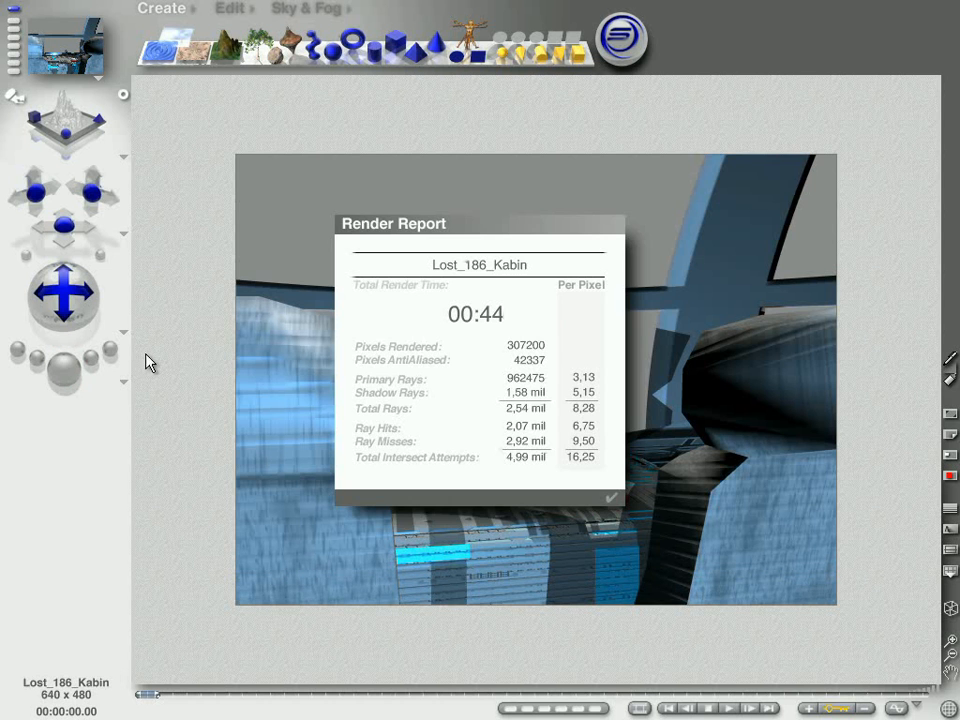
click(613, 507)
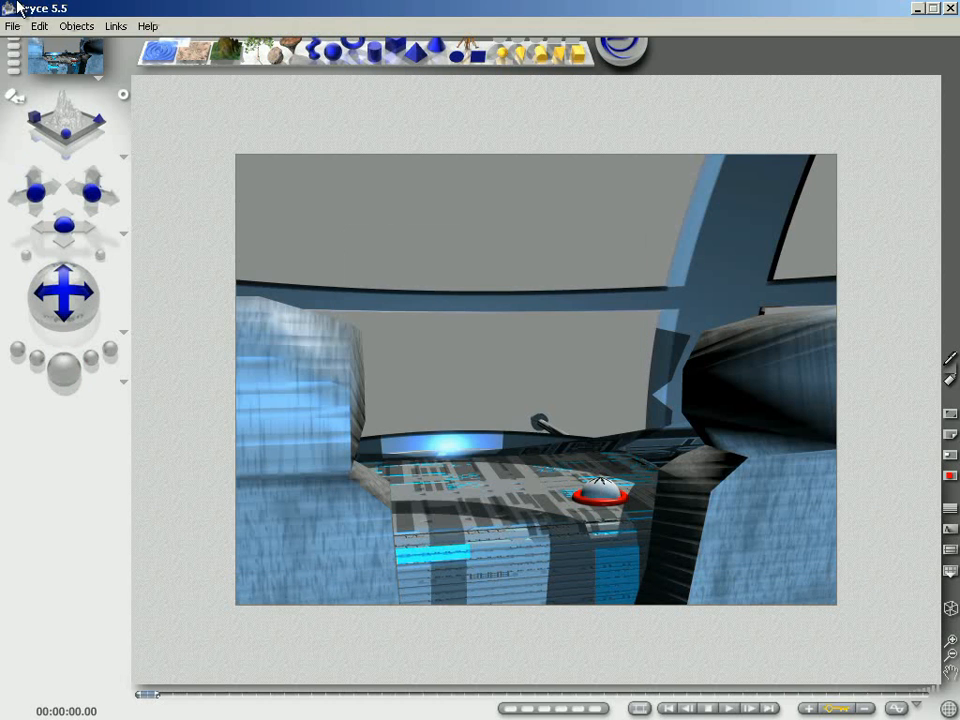
Save the rendered cabin image as Lost_186_Kabin in BMP format in the Lost_186 folder.
click(14, 27)
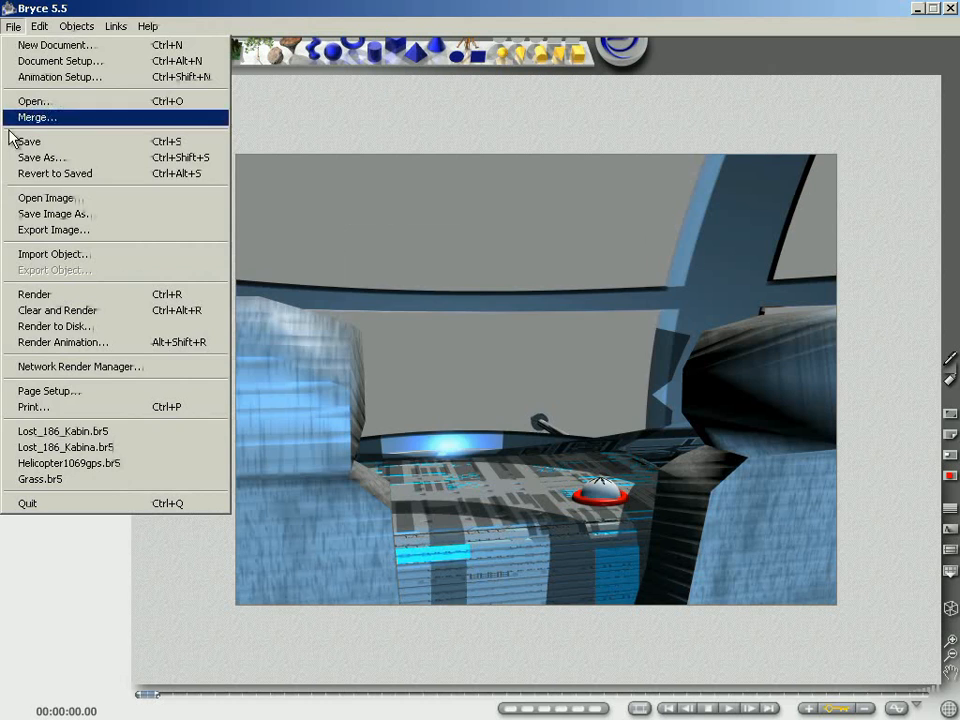
click(42, 213)
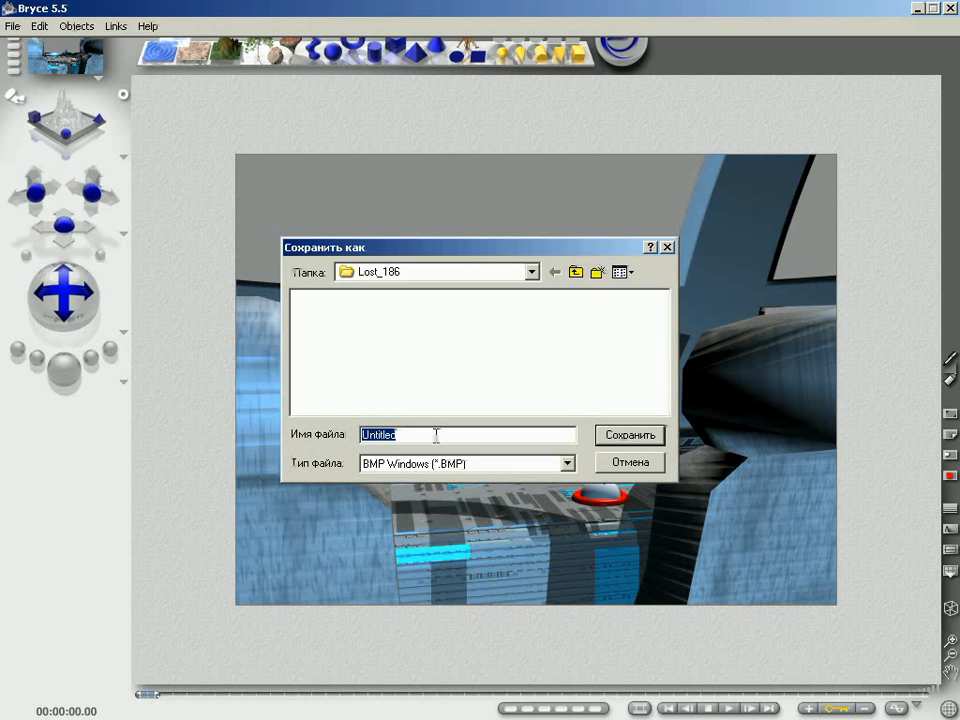
text(Lost_)
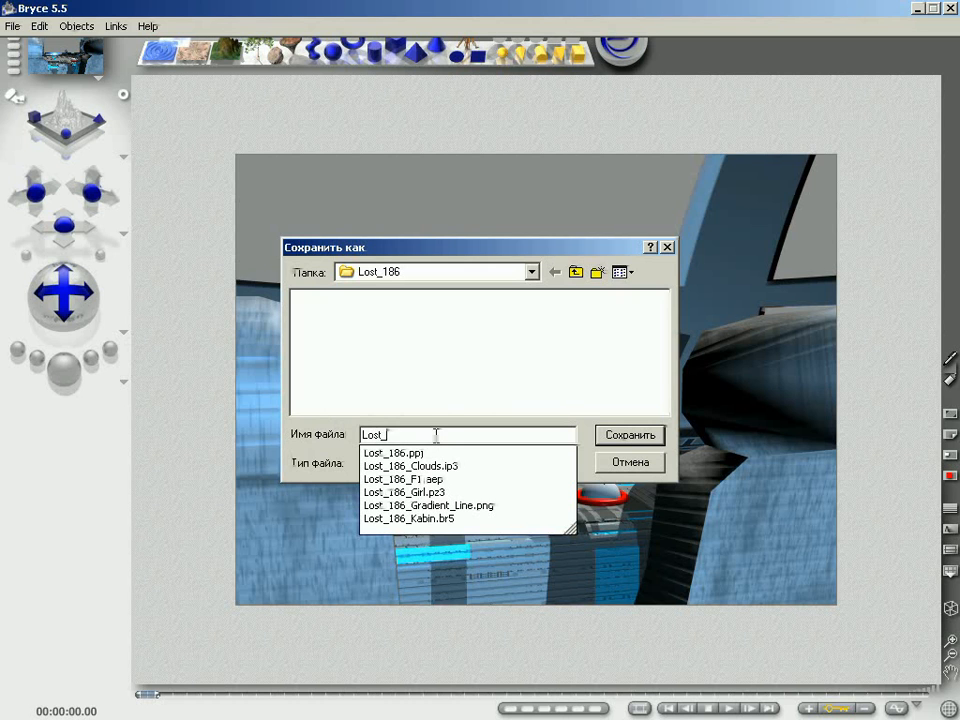
text(186_)
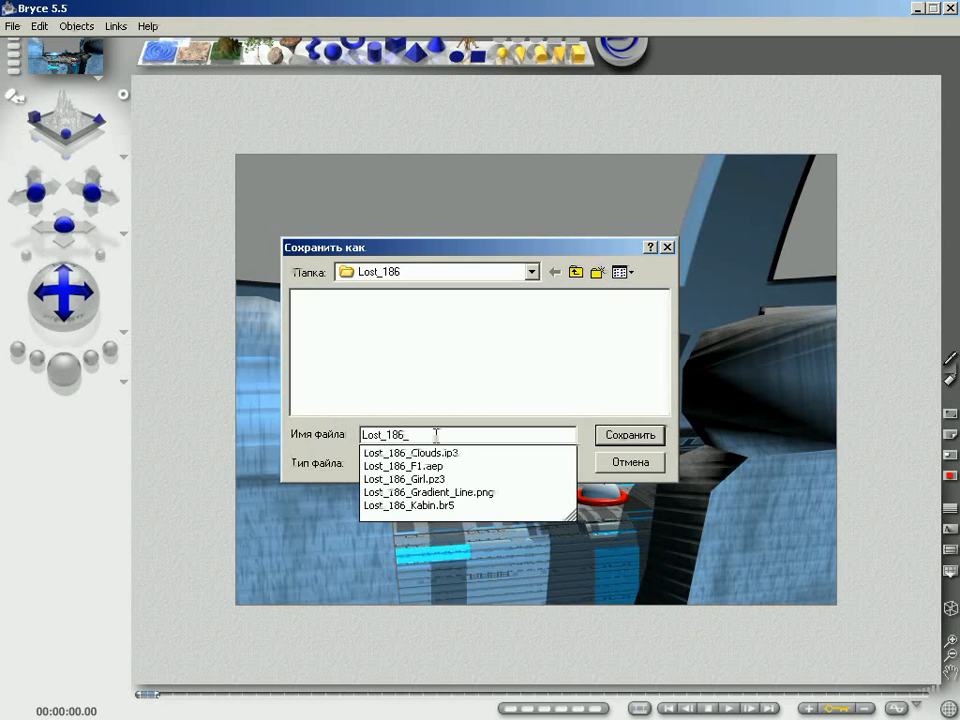
text(Kabin)
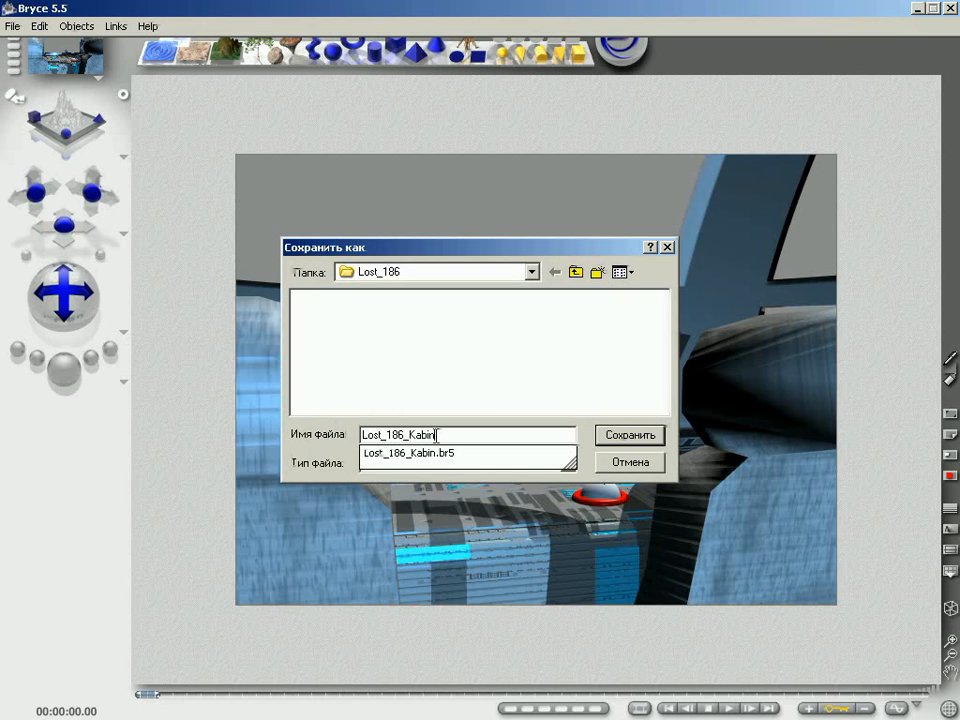
click(627, 440)
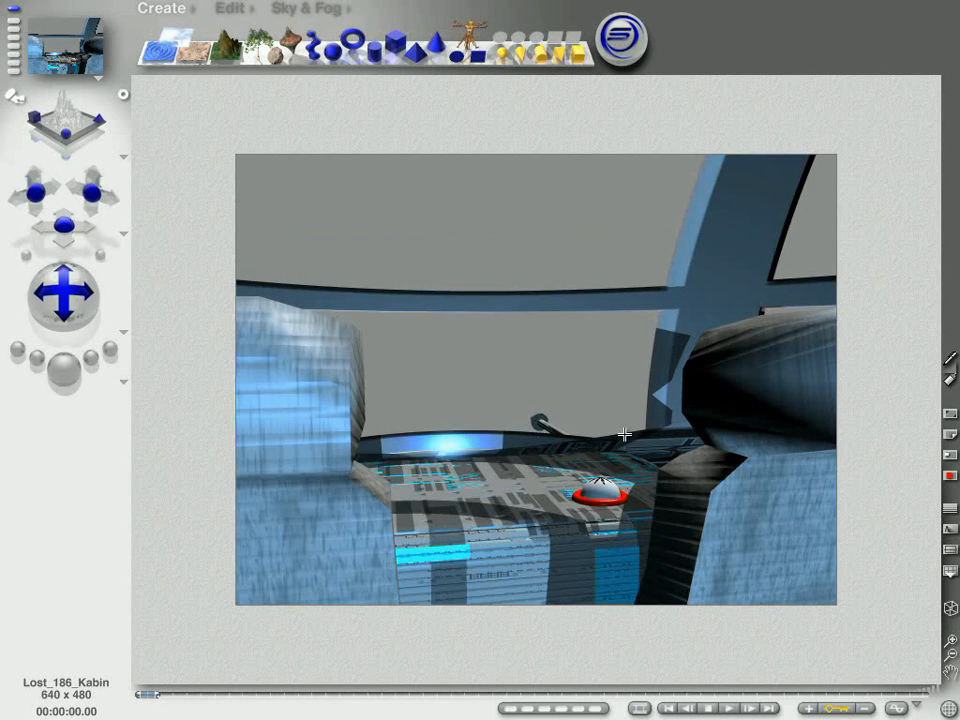
Return to the wireframe view and select both cabin seats together.
click(624, 434)
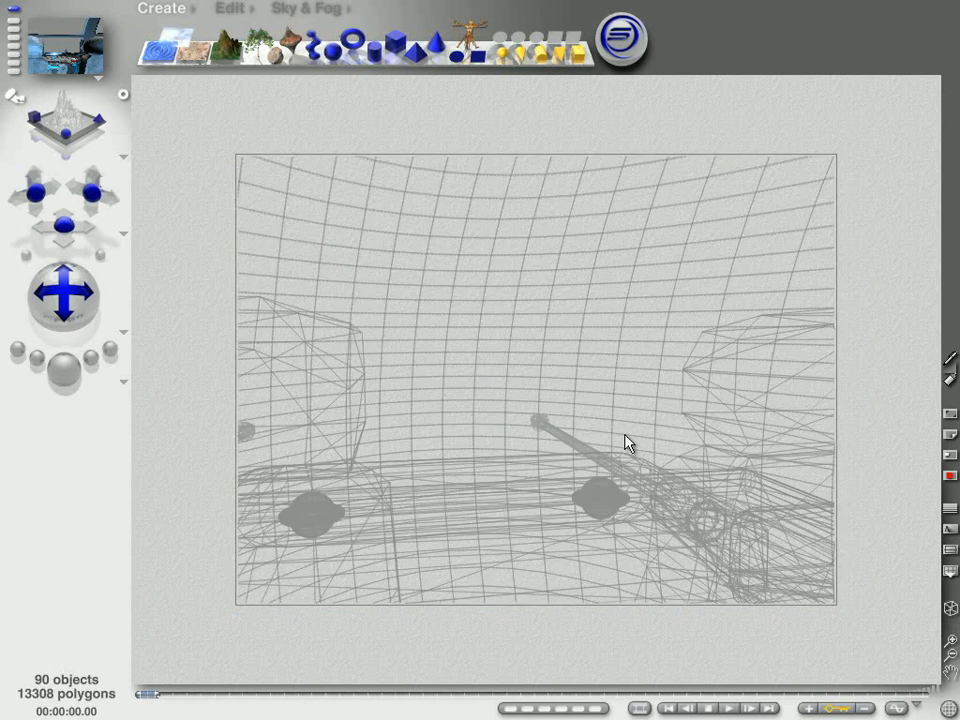
right_click(338, 415)
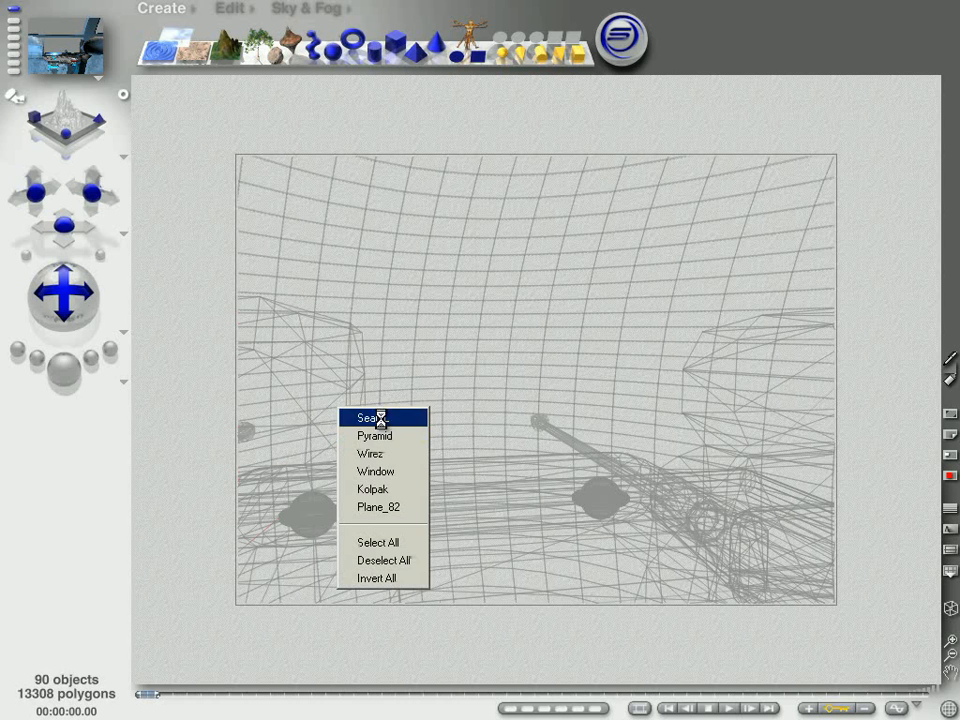
click(370, 418)
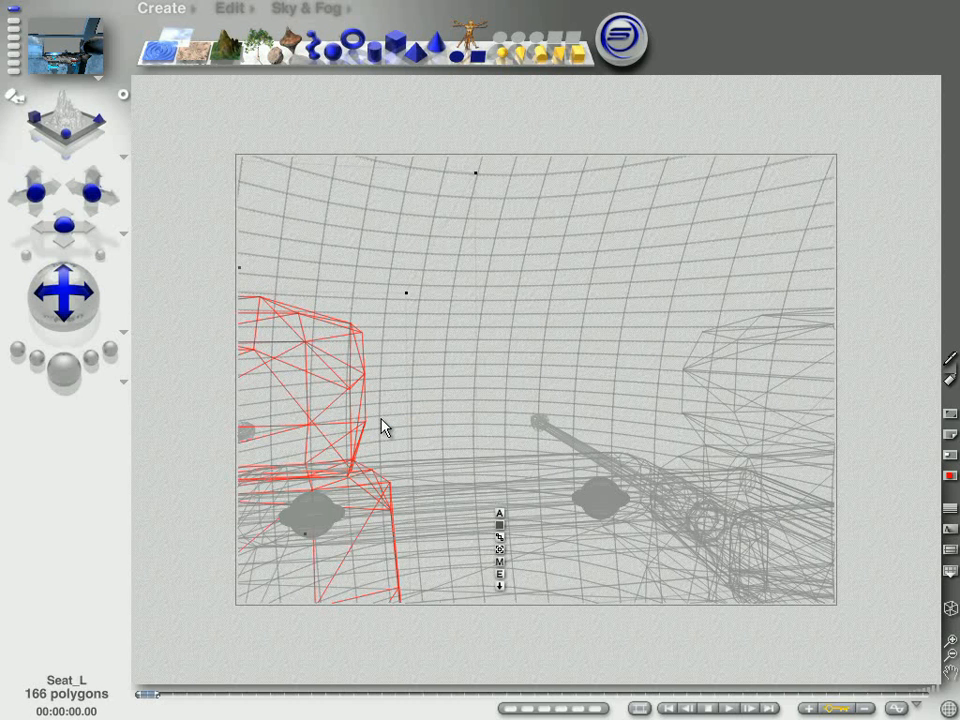
right_click(772, 402)
shift+click(805, 406)
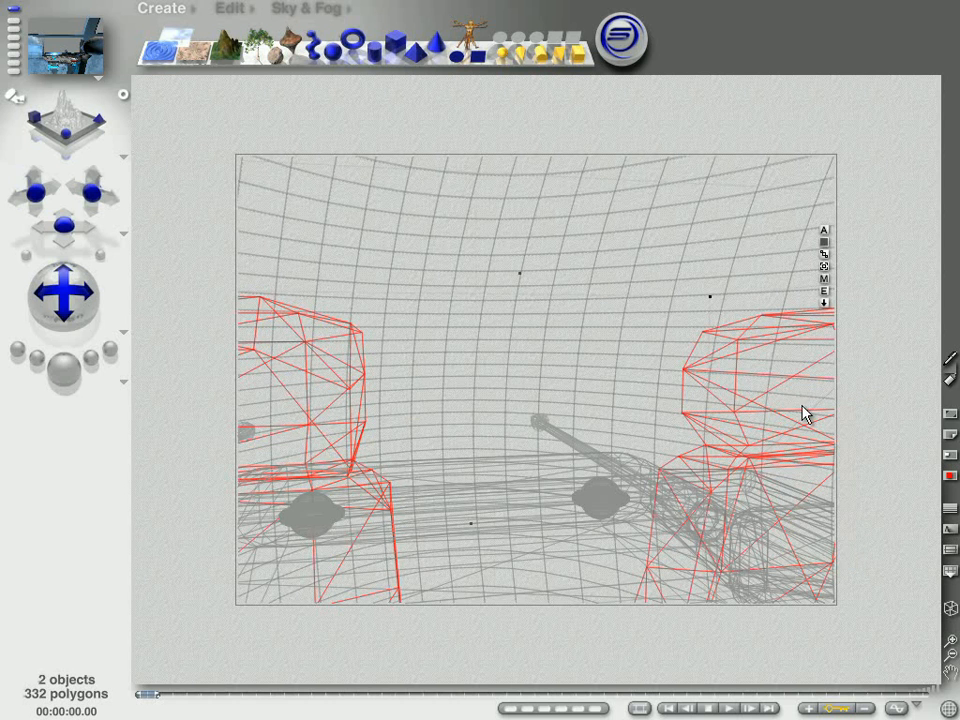
Switch rendering to Object Mask and render the mask of the two selected seats.
click(124, 387)
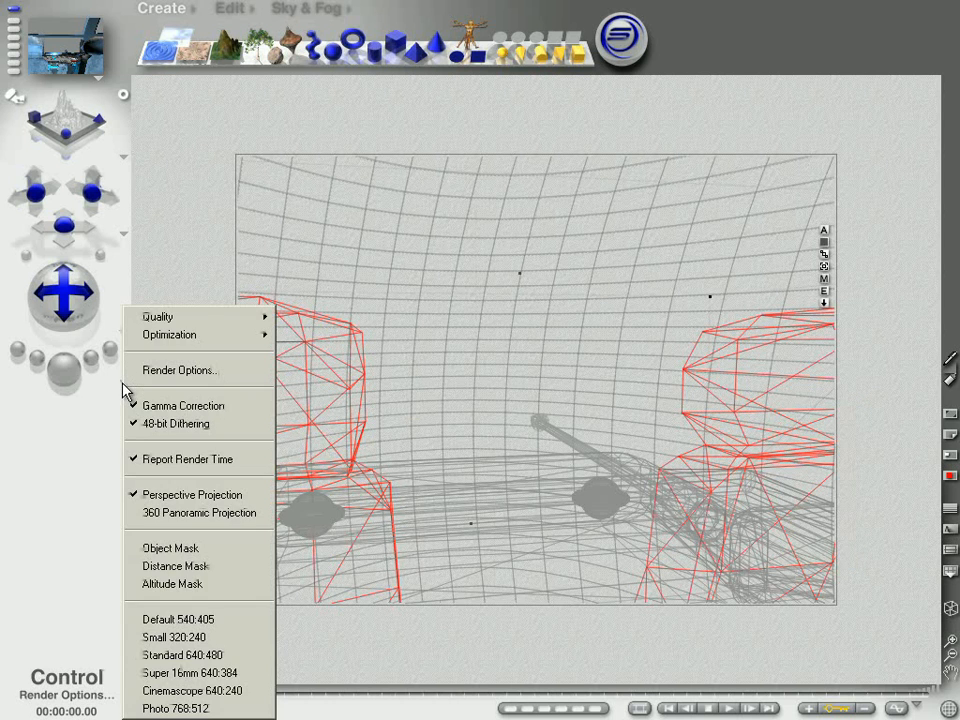
click(175, 552)
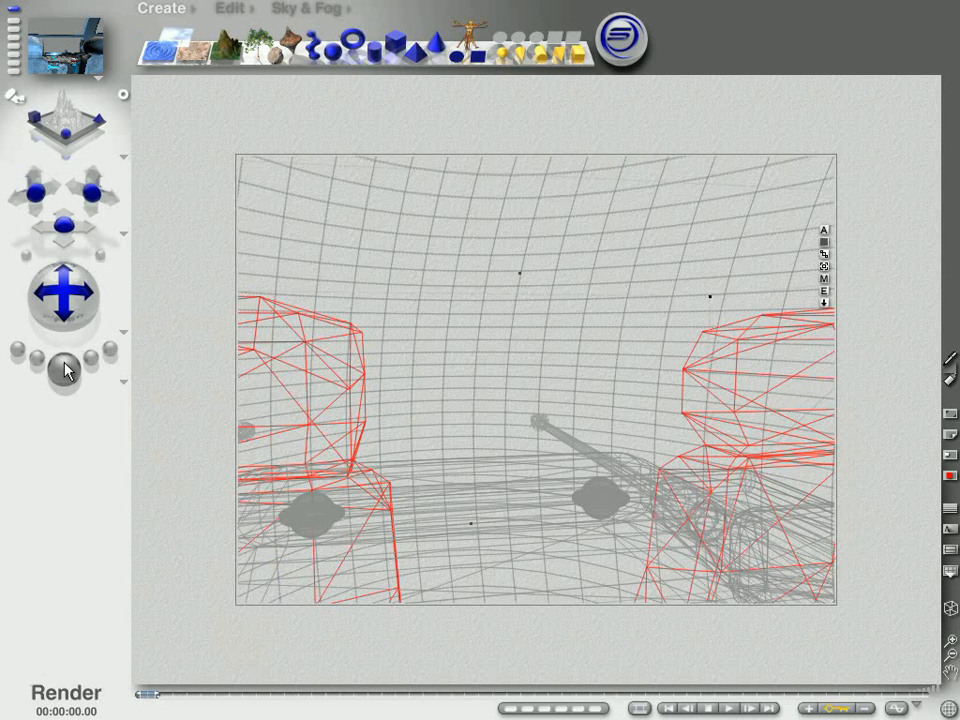
key(ctrl+r)
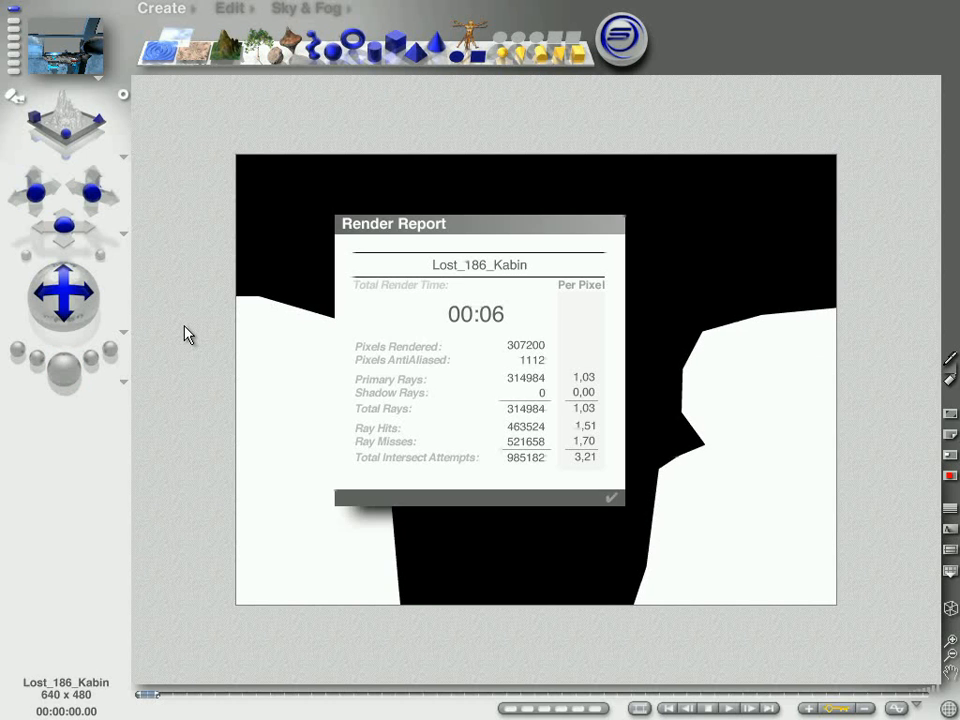
click(611, 500)
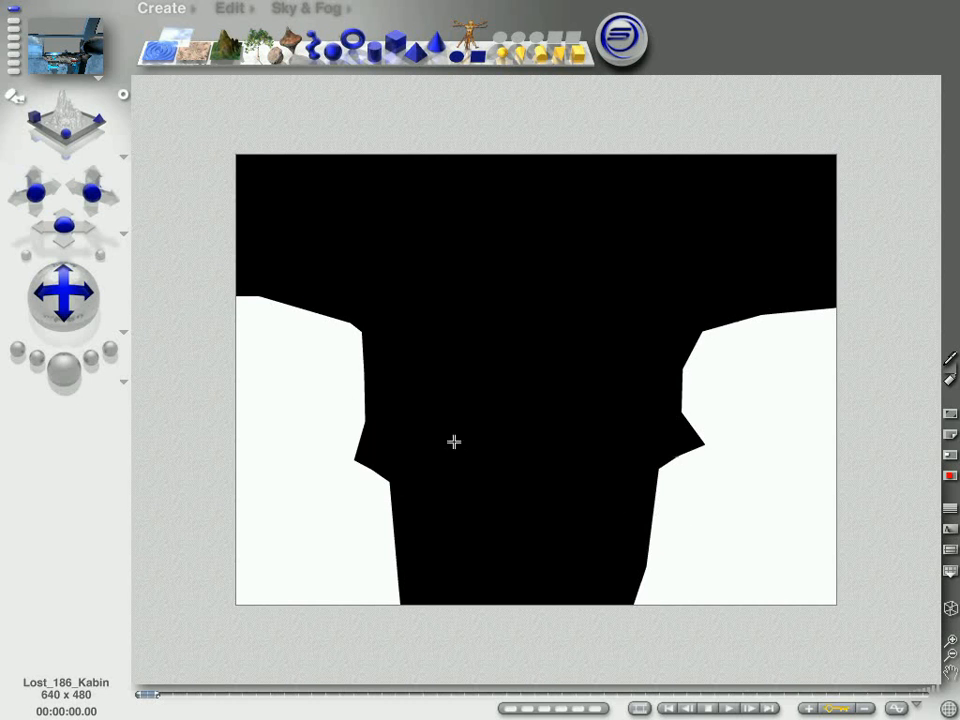
Save the rendered seat mask as Lost_186_Kabin_Mask in BMP format in the Lost_186 folder.
click(11, 26)
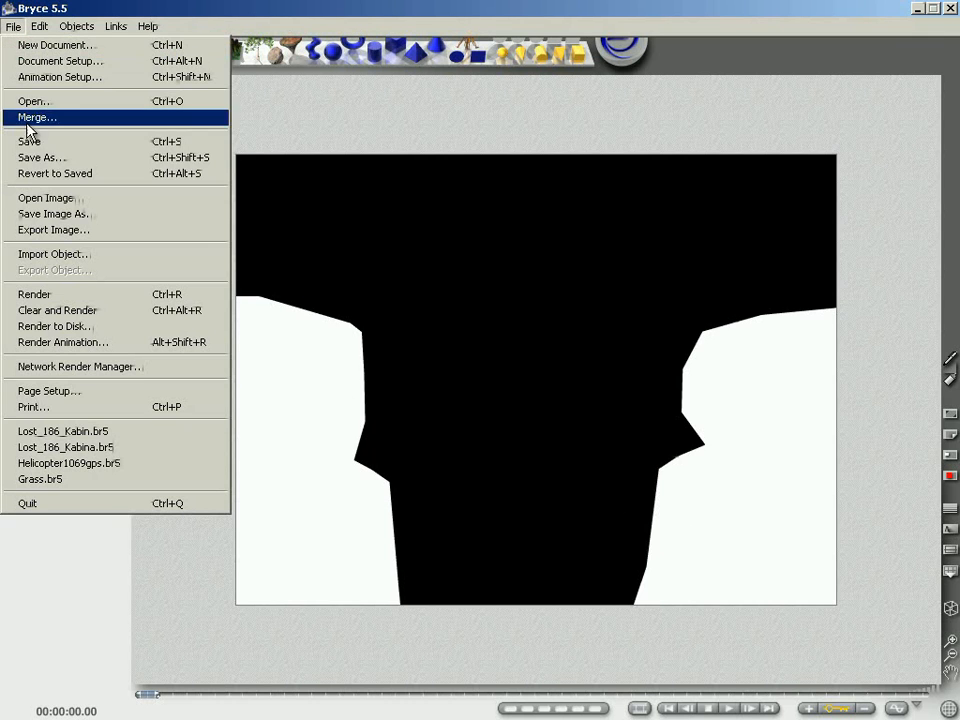
click(50, 213)
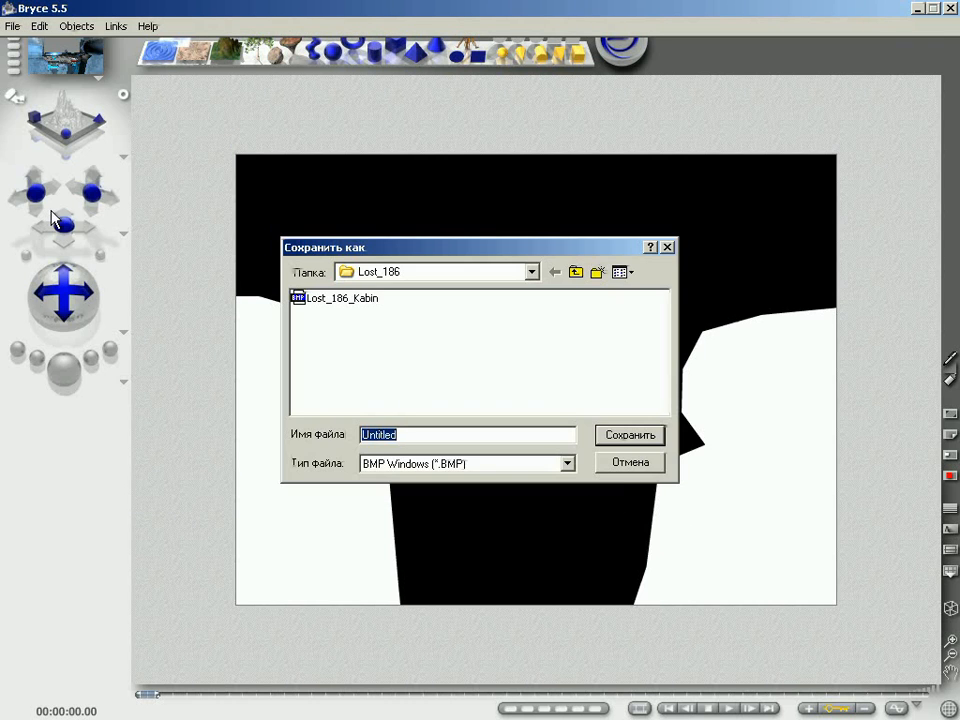
click(352, 298)
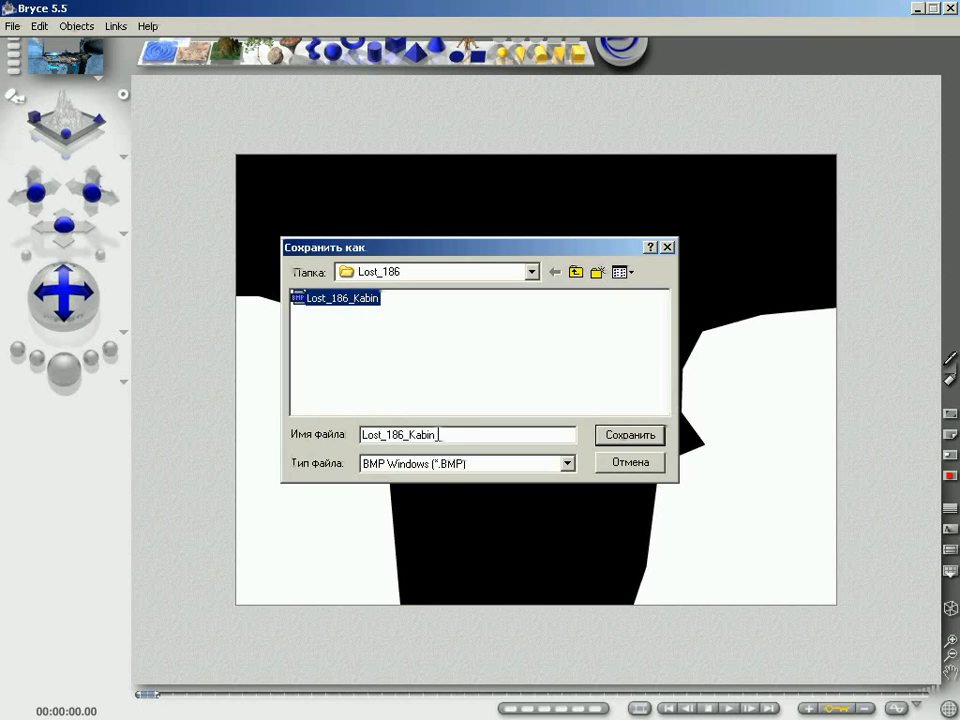
click(449, 435)
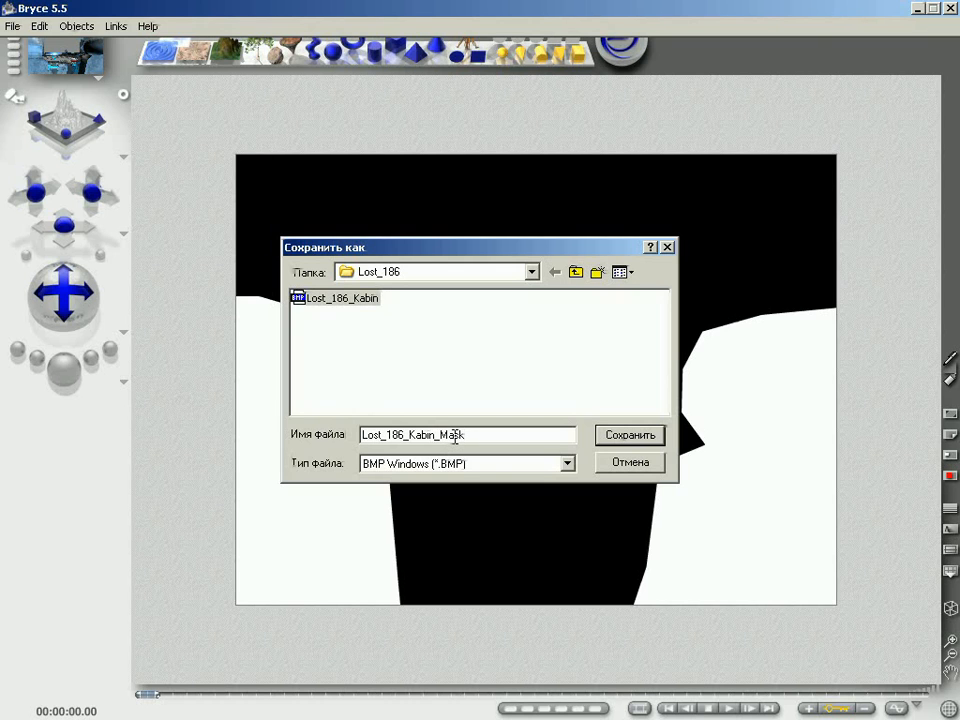
click(632, 437)
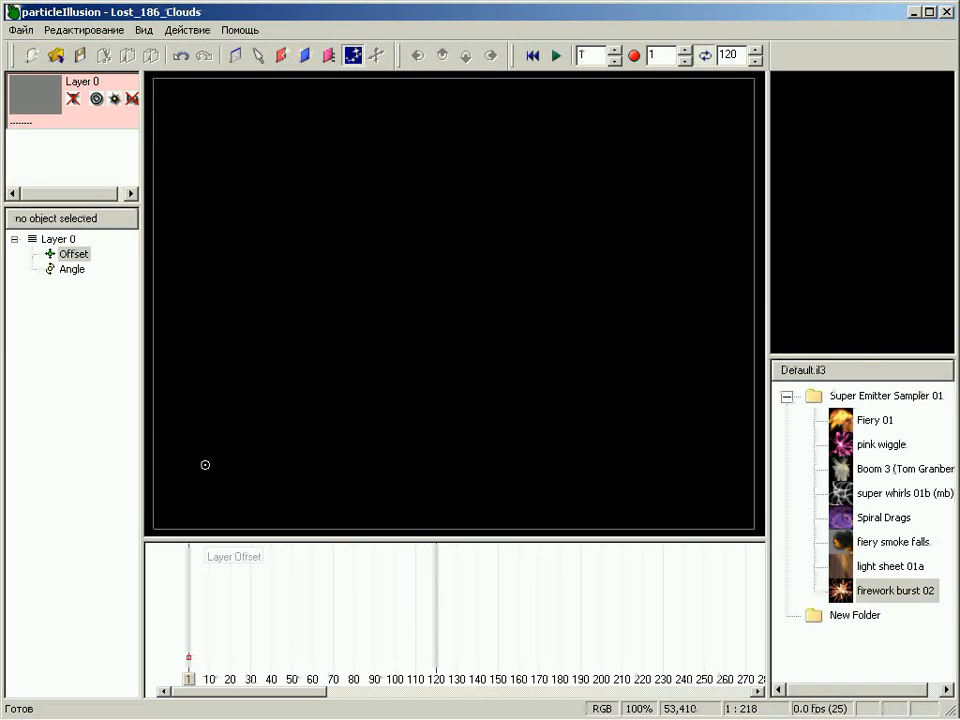
In particleIllusion, load Lost_186_Kabin.bmp as the background image of Layer 0 with the default background settings.
right_click(18, 89)
click(63, 155)
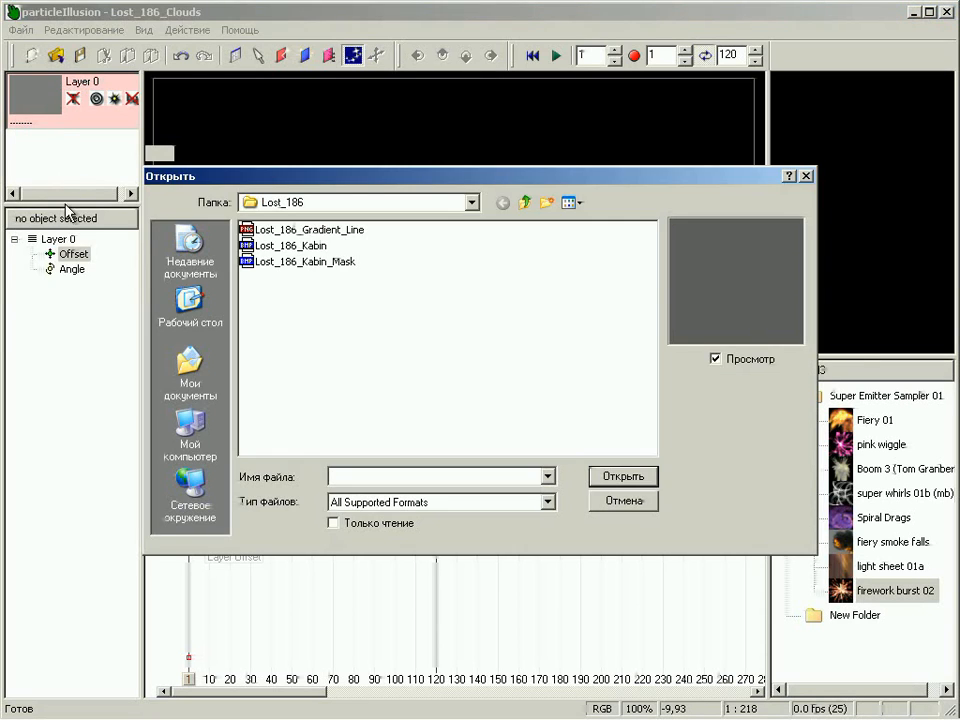
click(270, 246)
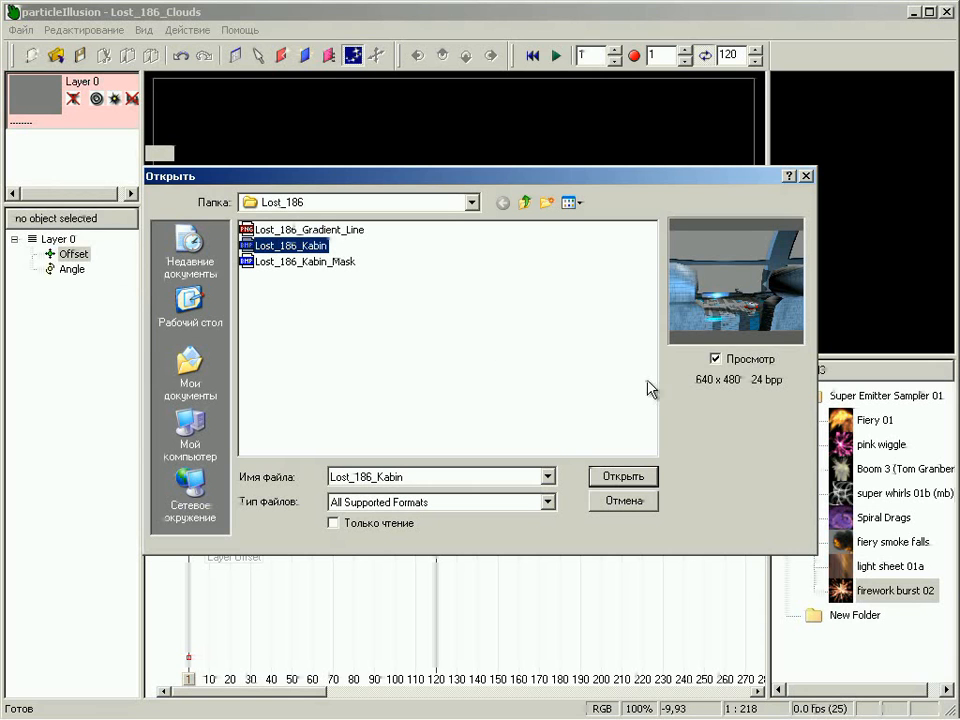
click(624, 480)
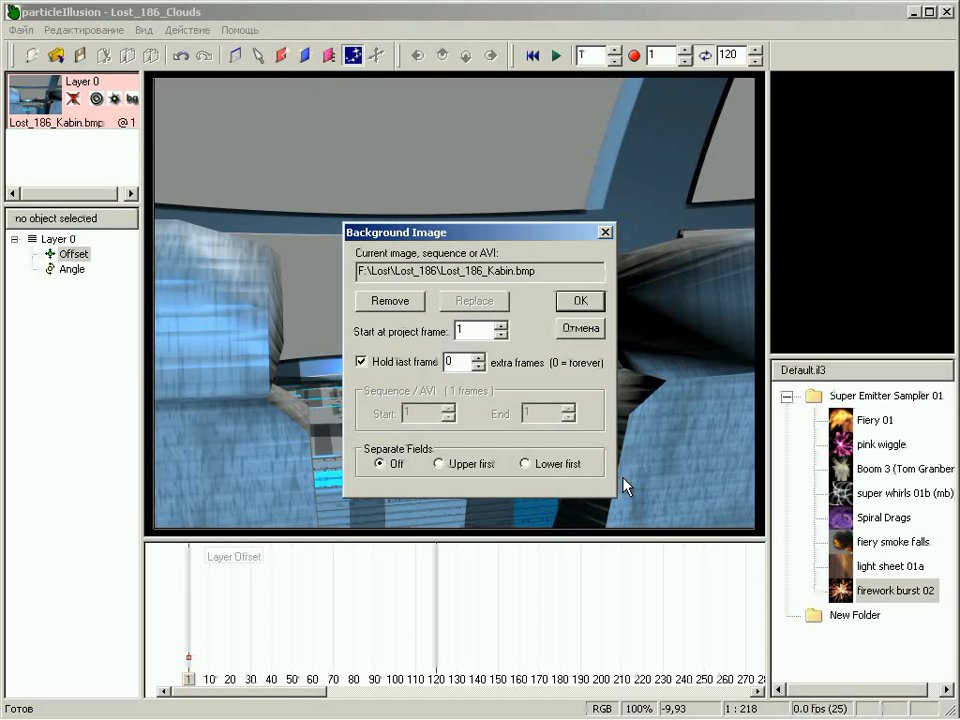
click(580, 301)
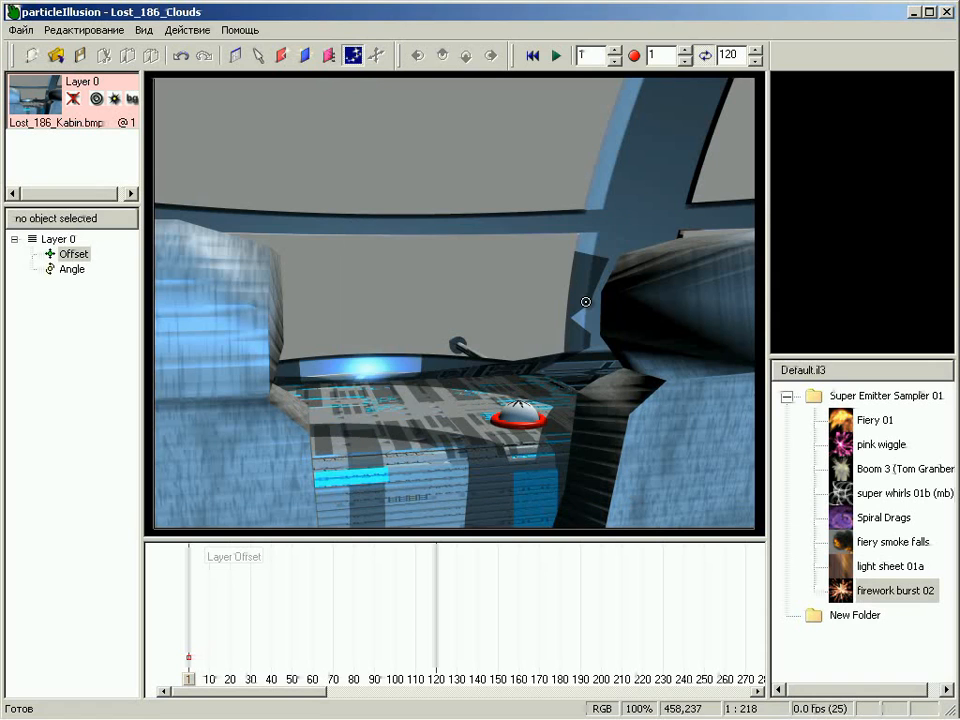
mouse_move(189, 681)
mouse_down()
mouse_move(364, 683)
mouse_move(183, 683)
mouse_up()
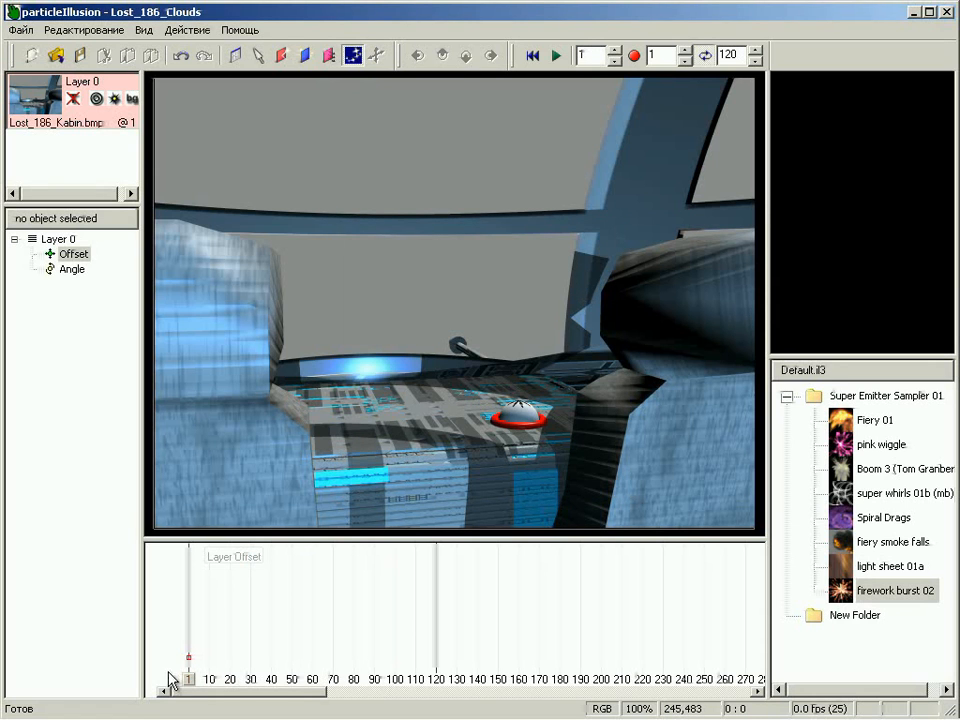
Load the emitter library emitters_11_07.il3 from the Emitter Libraries 3 folder.
click(808, 370)
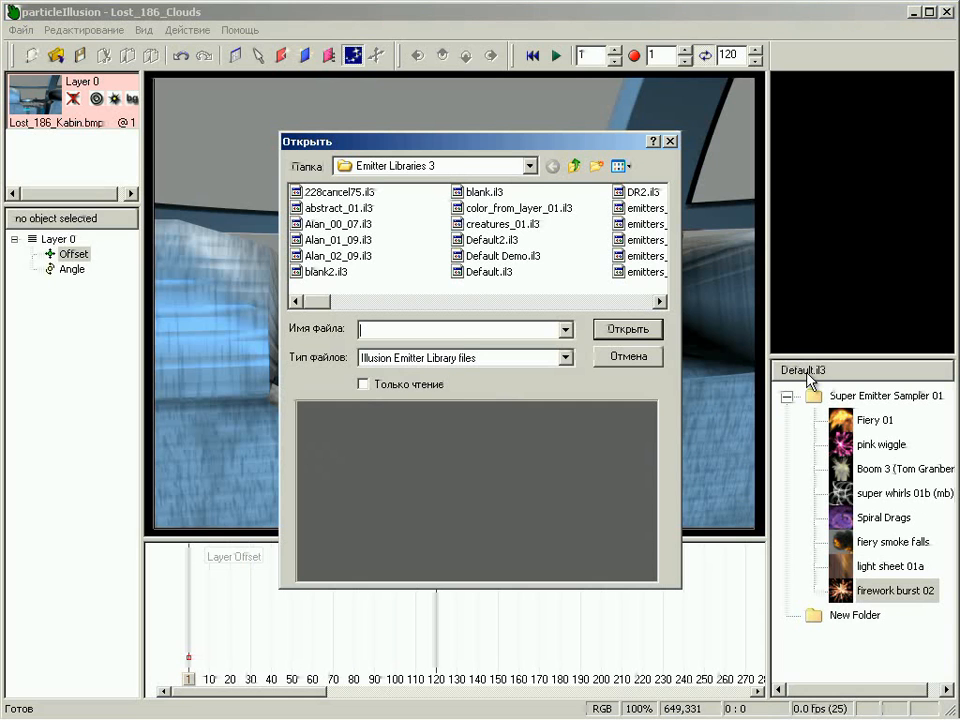
drag(321, 301, 553, 311)
click(505, 208)
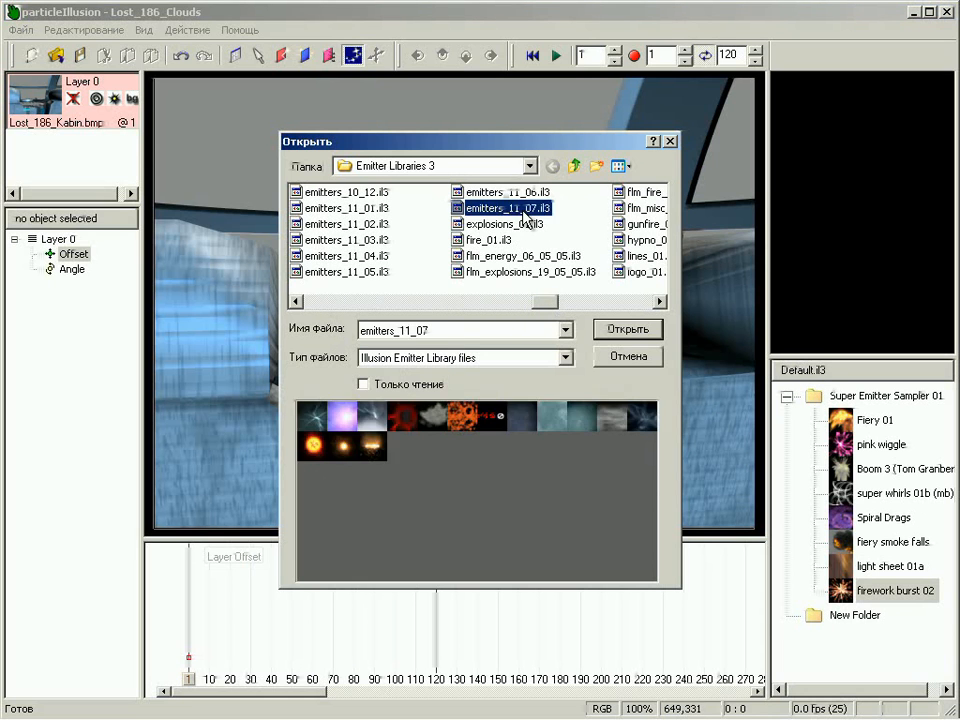
click(630, 329)
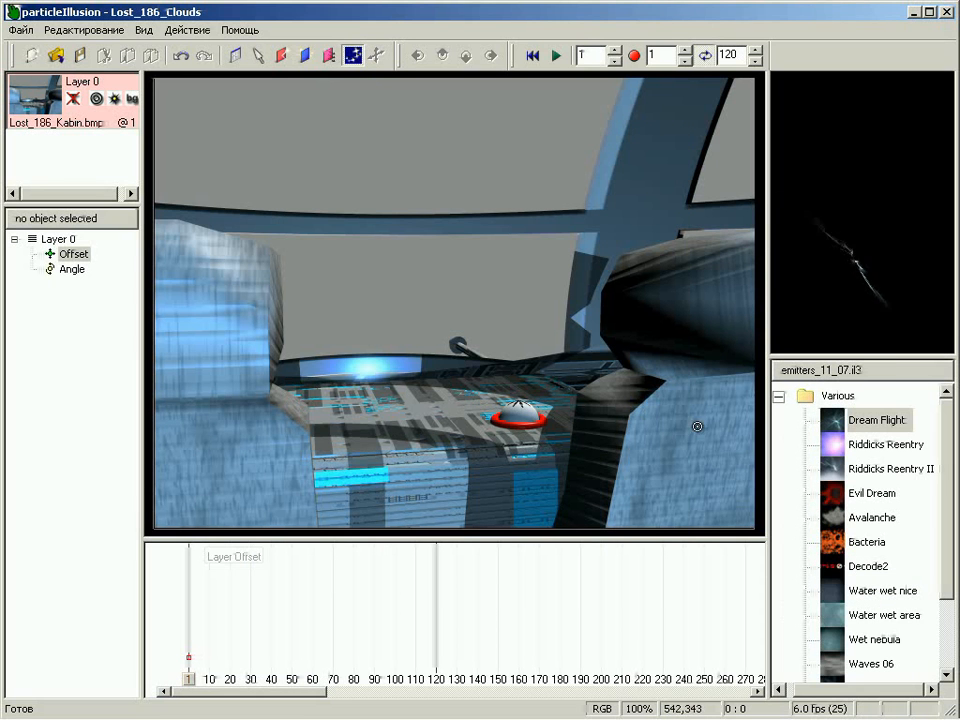
Place a Dream Flight emitter at about 150,181 beside the left seat's headrest, preview the animation and rewind to frame 1.
click(838, 424)
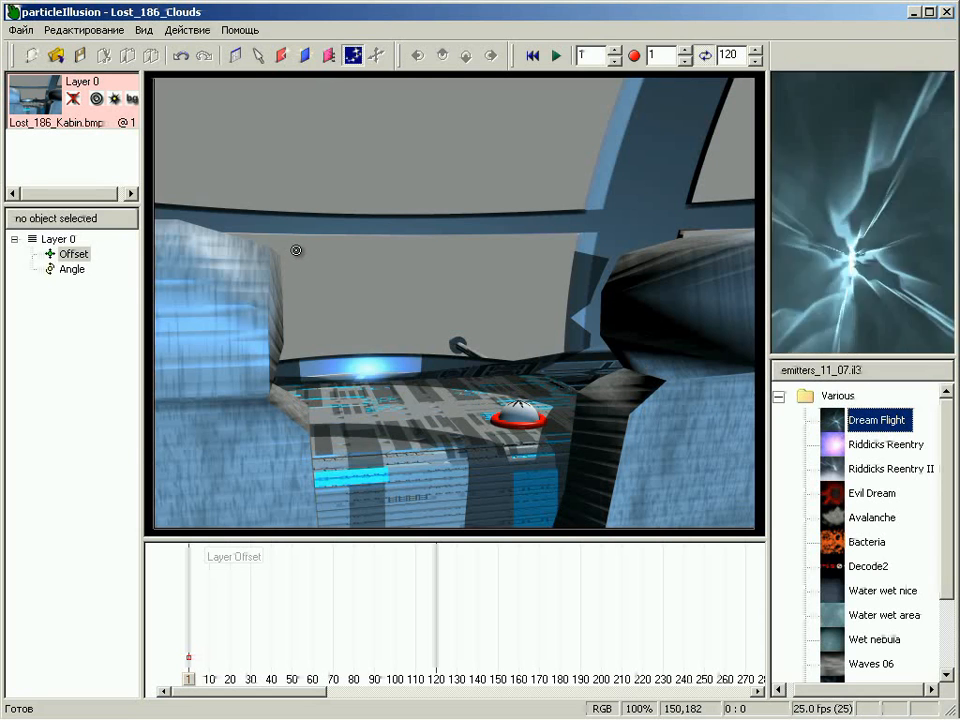
click(296, 249)
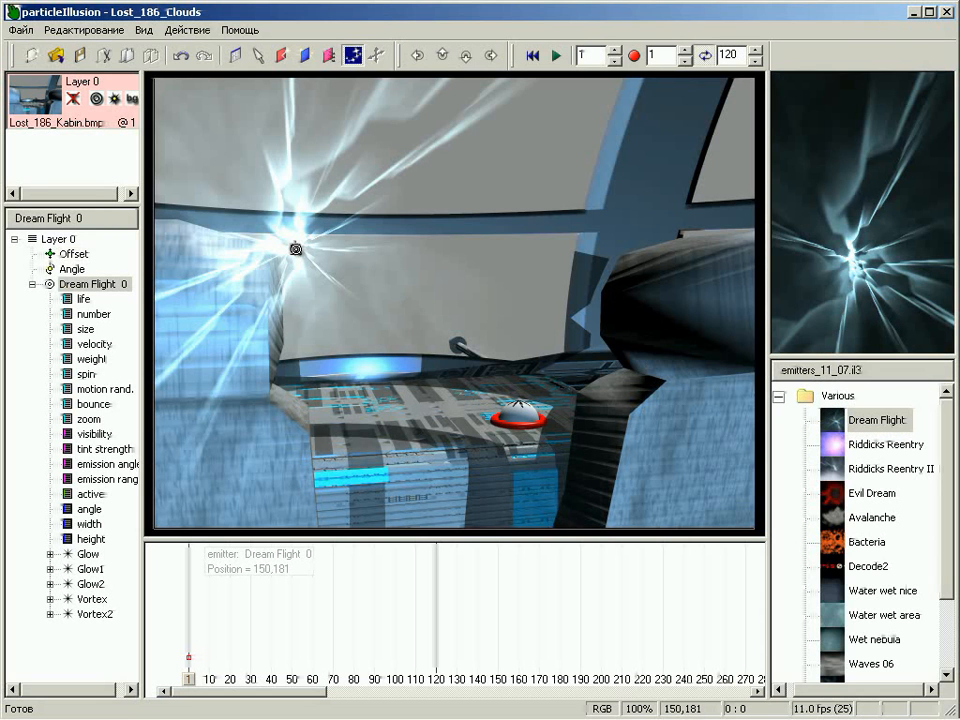
click(556, 57)
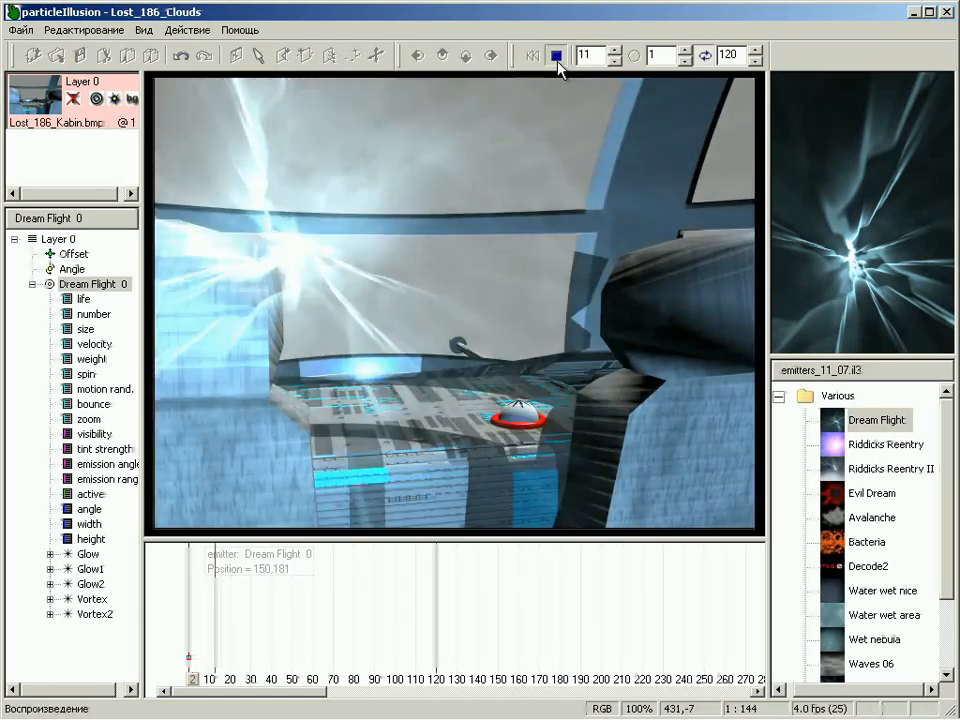
click(557, 60)
click(538, 62)
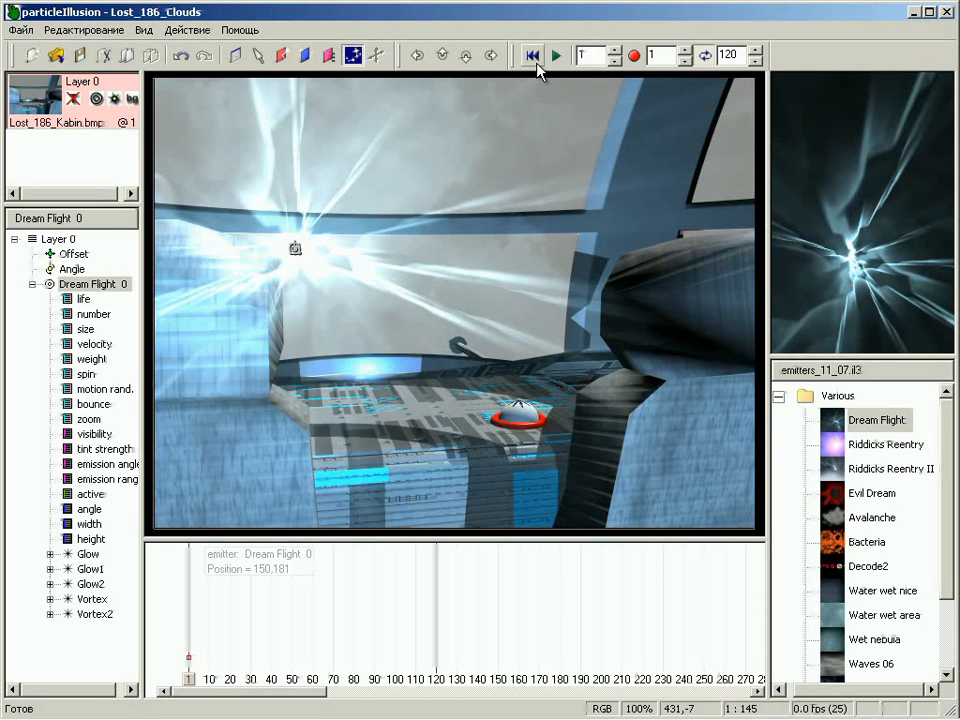
Set the visibility of the Dream Flight emitter's Vortex2 particle type to 0% at frame 1.
click(70, 614)
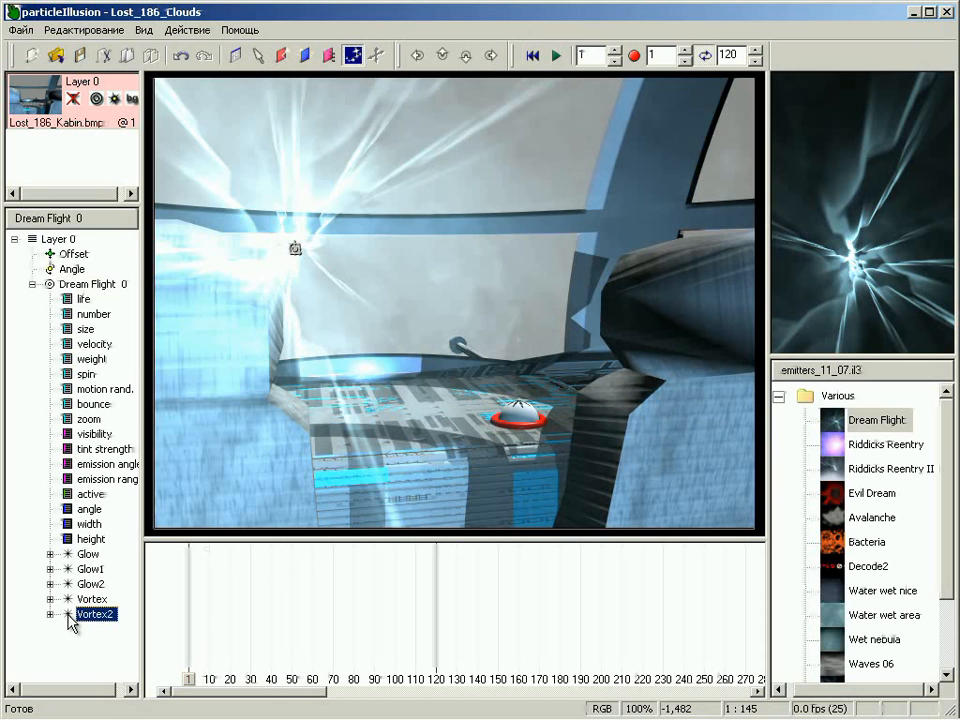
click(51, 614)
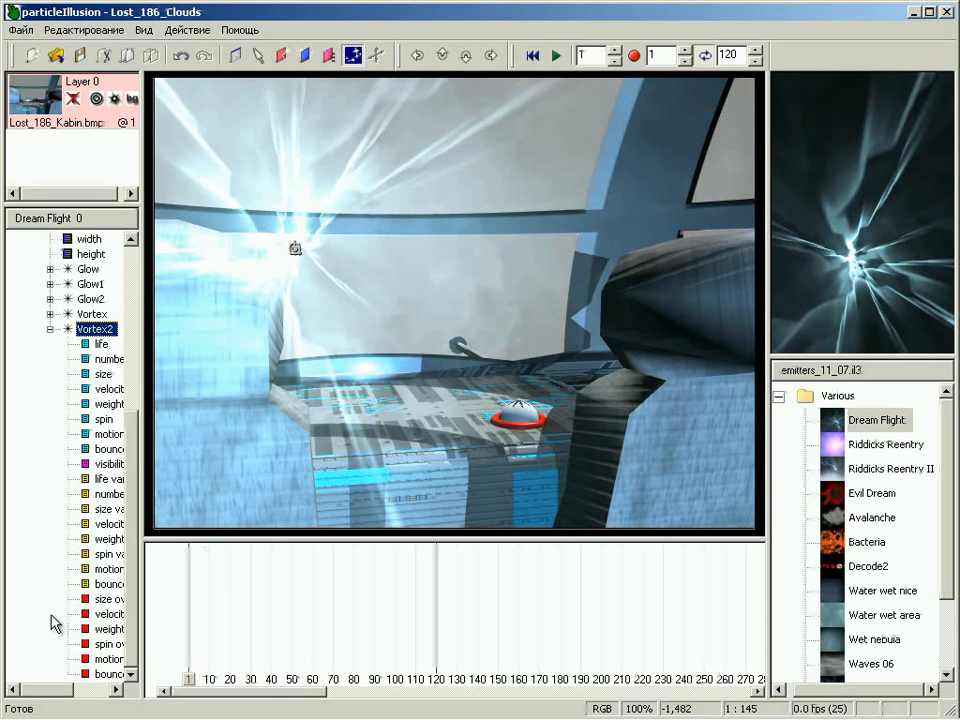
click(108, 464)
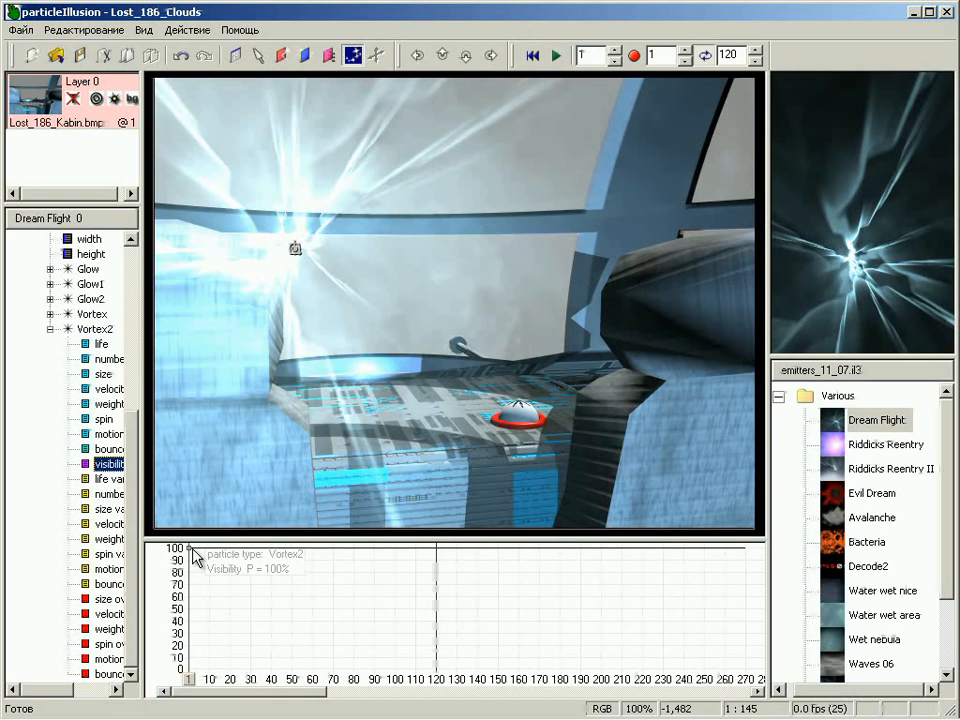
drag(193, 556, 190, 675)
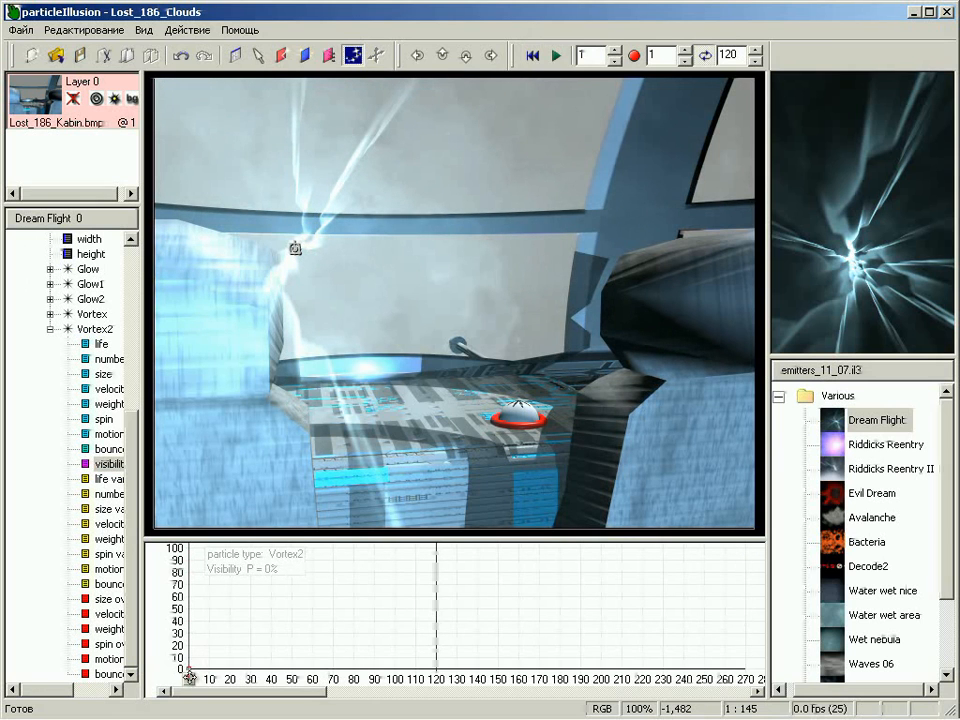
click(49, 328)
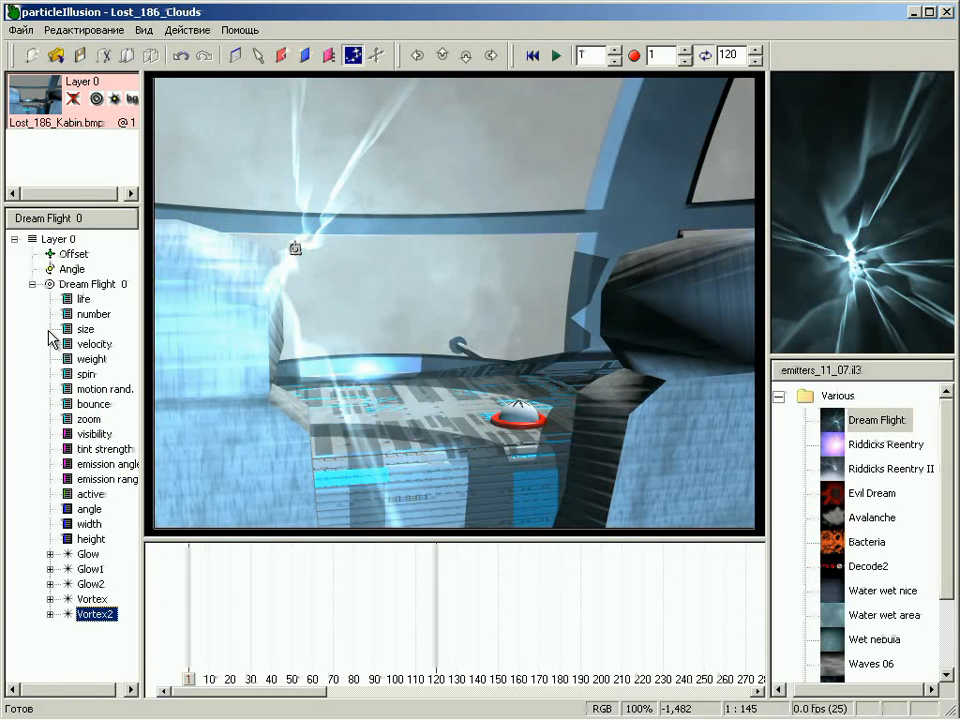
Lower the visibility of the Dream Flight emitter's Vortex particle type to about 32% at frame 1.
click(68, 602)
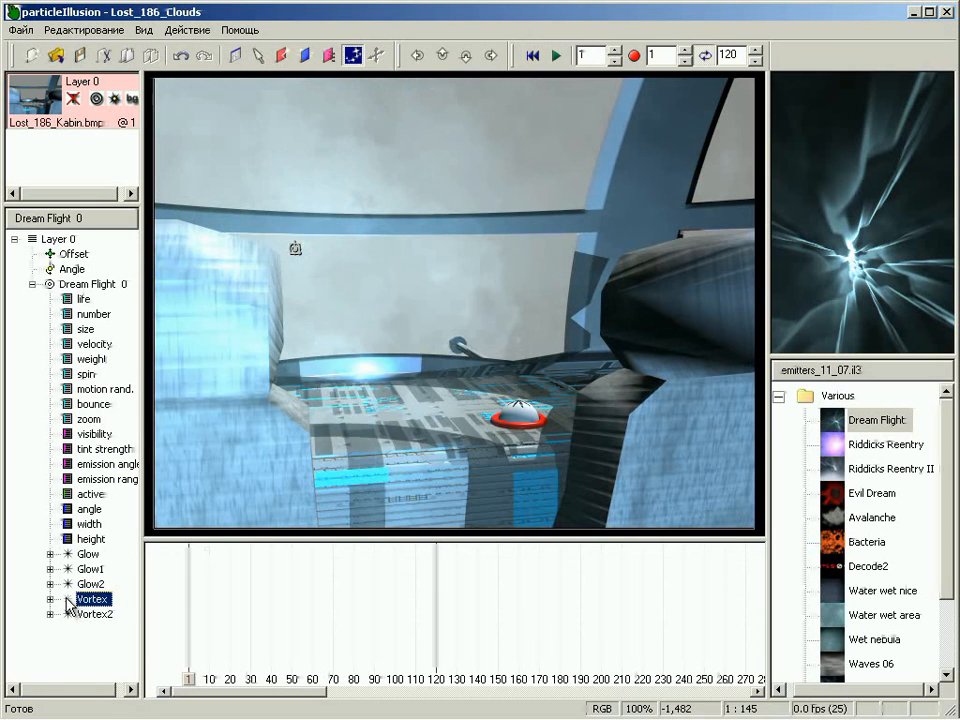
click(50, 599)
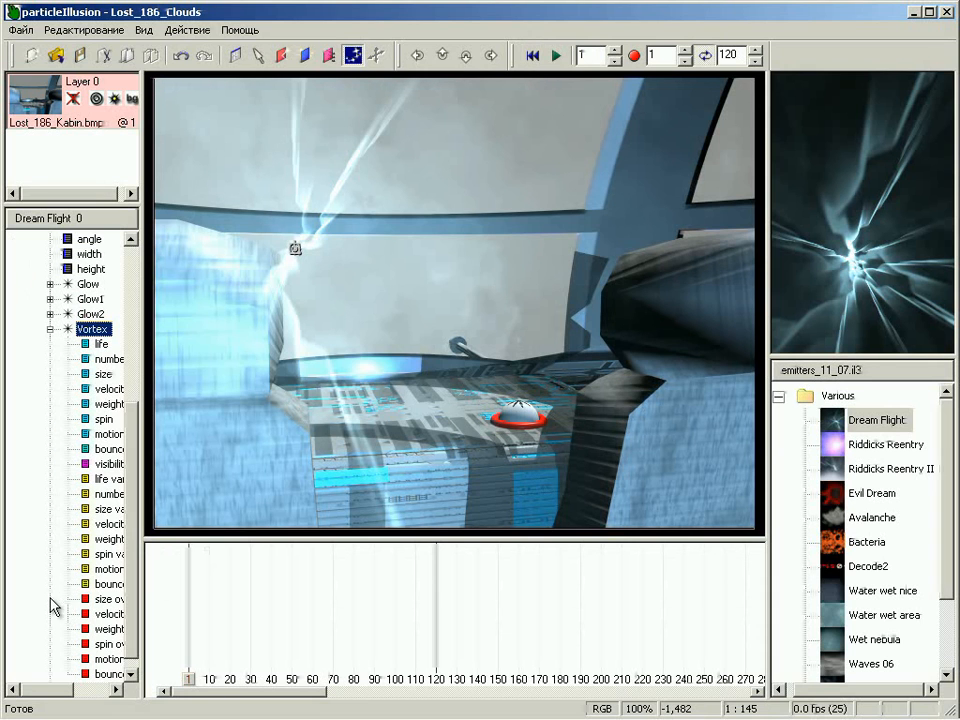
click(108, 464)
drag(189, 553, 189, 634)
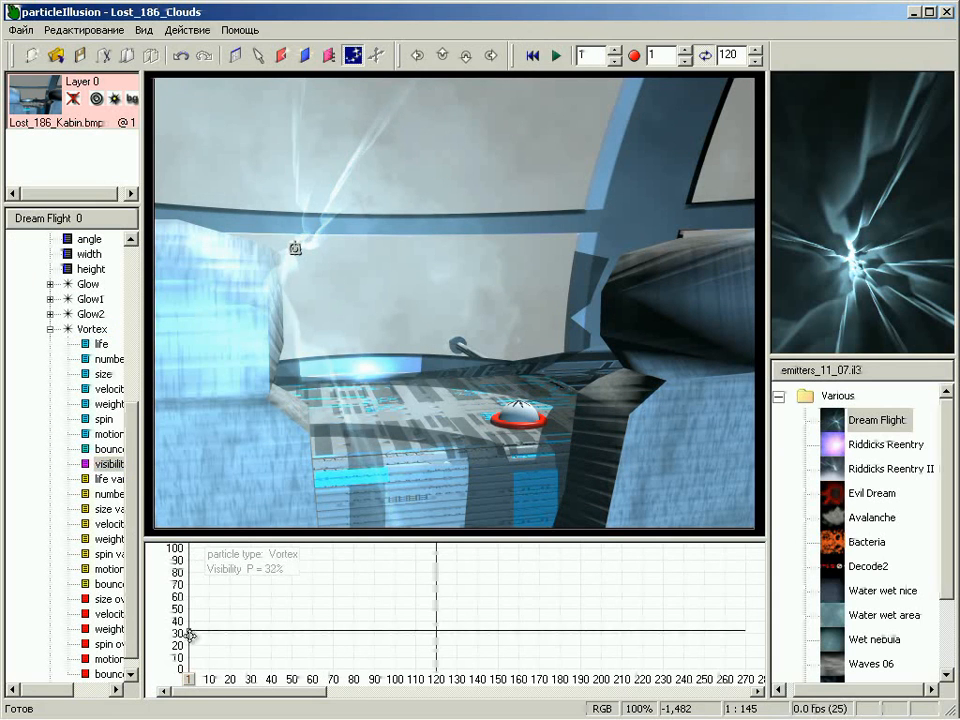
click(49, 330)
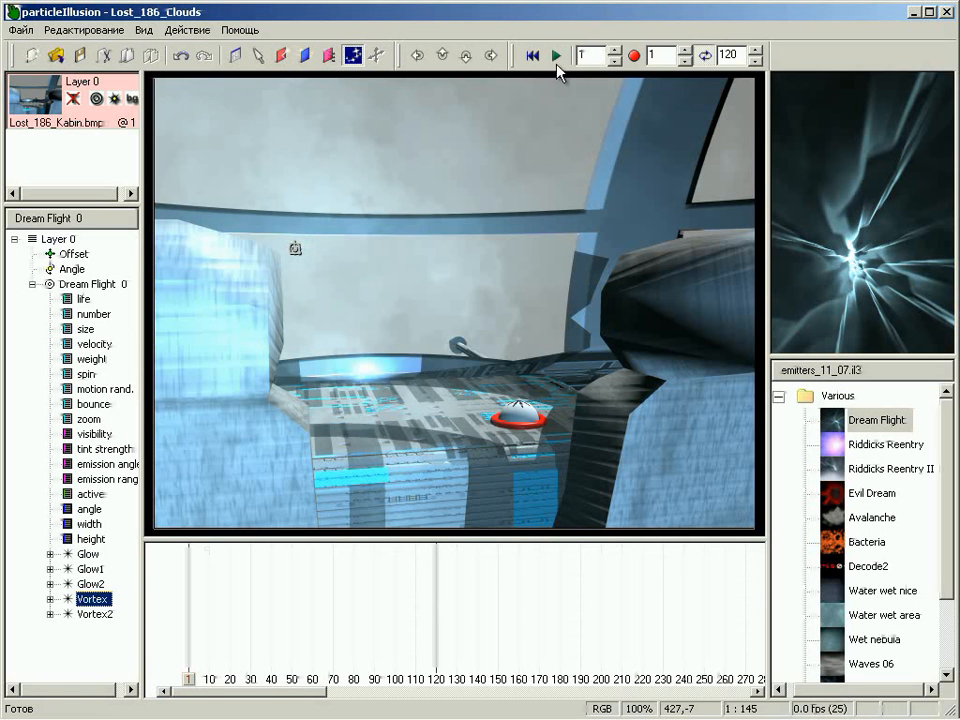
Preview the Dream Flight animation, rewind to frame 1 and collapse the emitter's parameters.
click(557, 57)
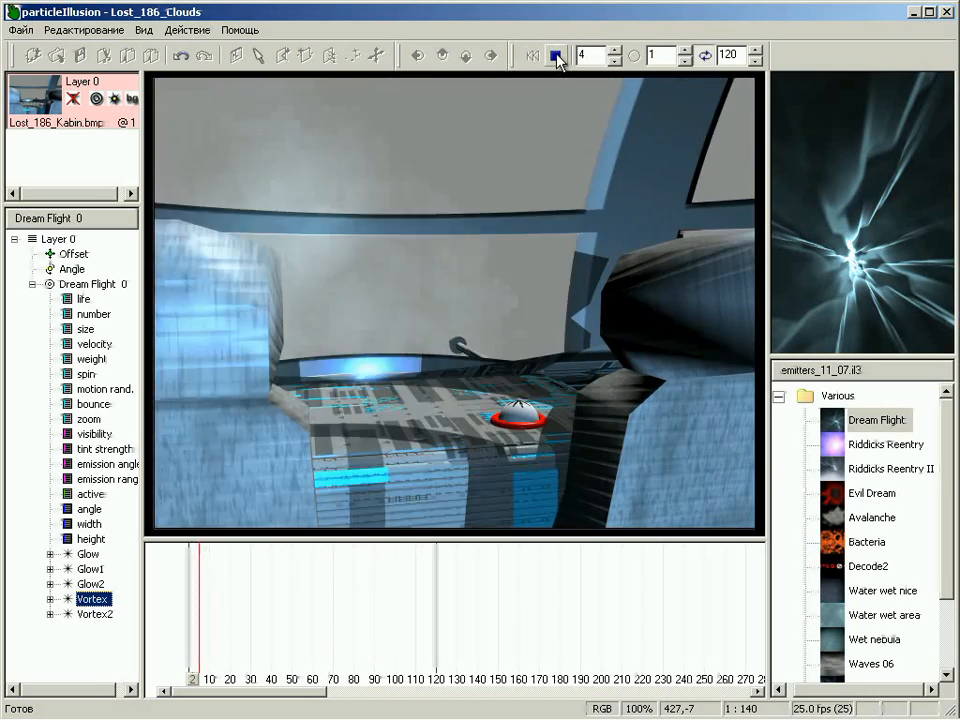
click(557, 60)
click(533, 57)
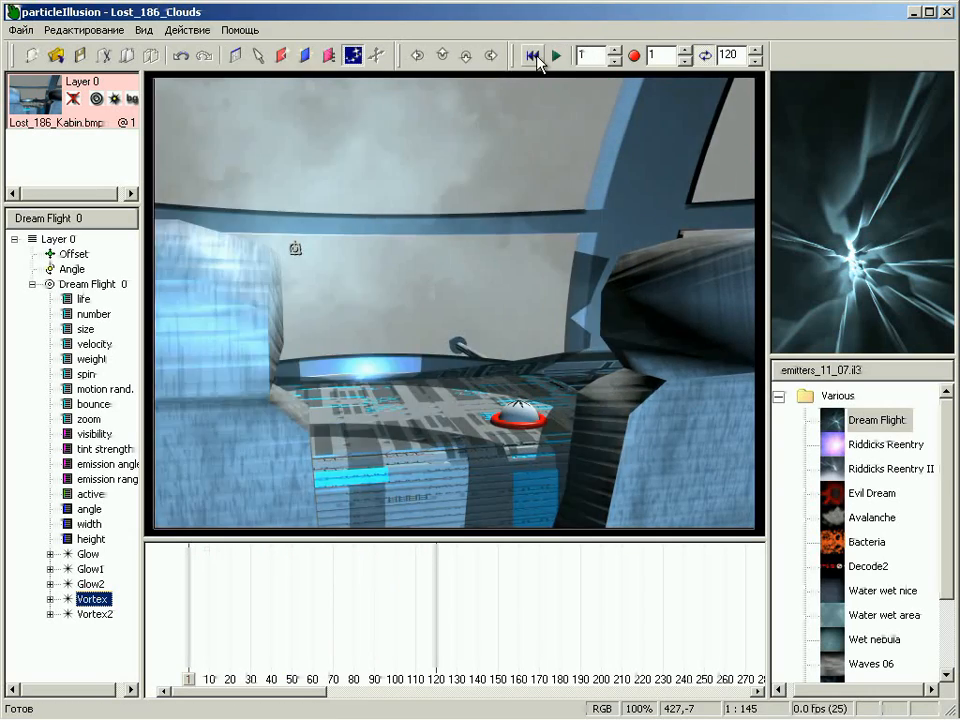
click(33, 284)
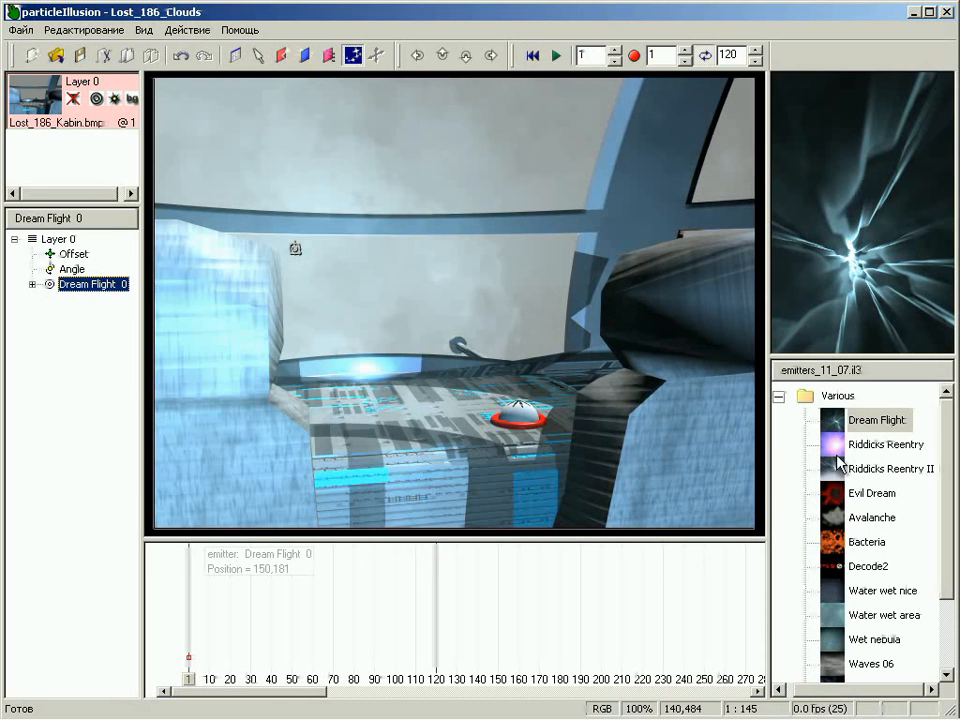
Place a Riddicks Reentry II emitter at 150,181 on top of the Dream Flight emitter and preview the animation.
click(836, 478)
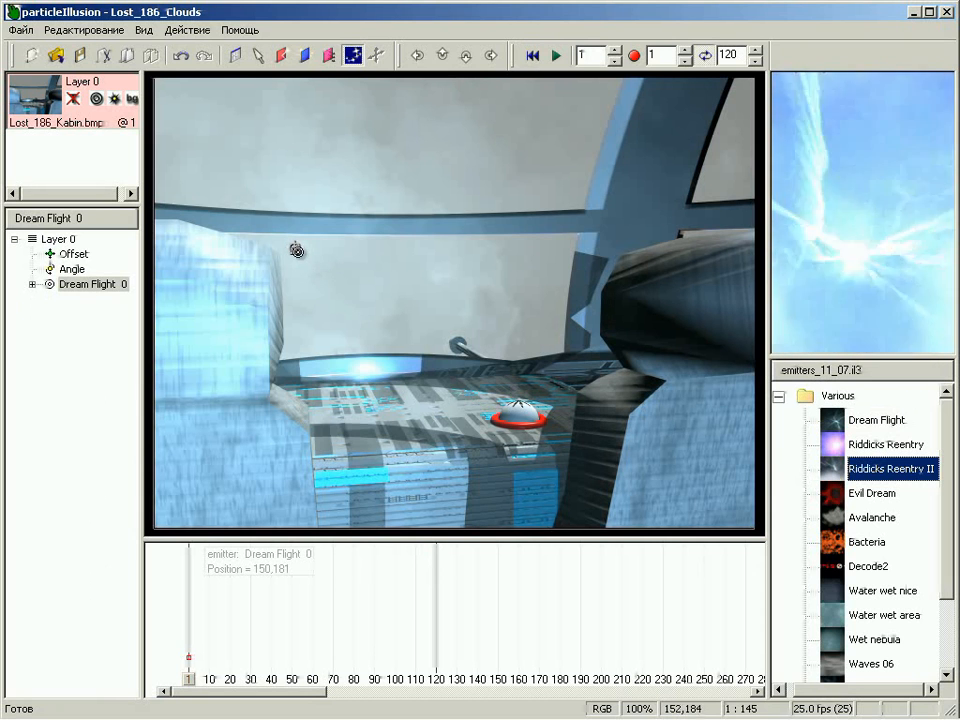
click(296, 248)
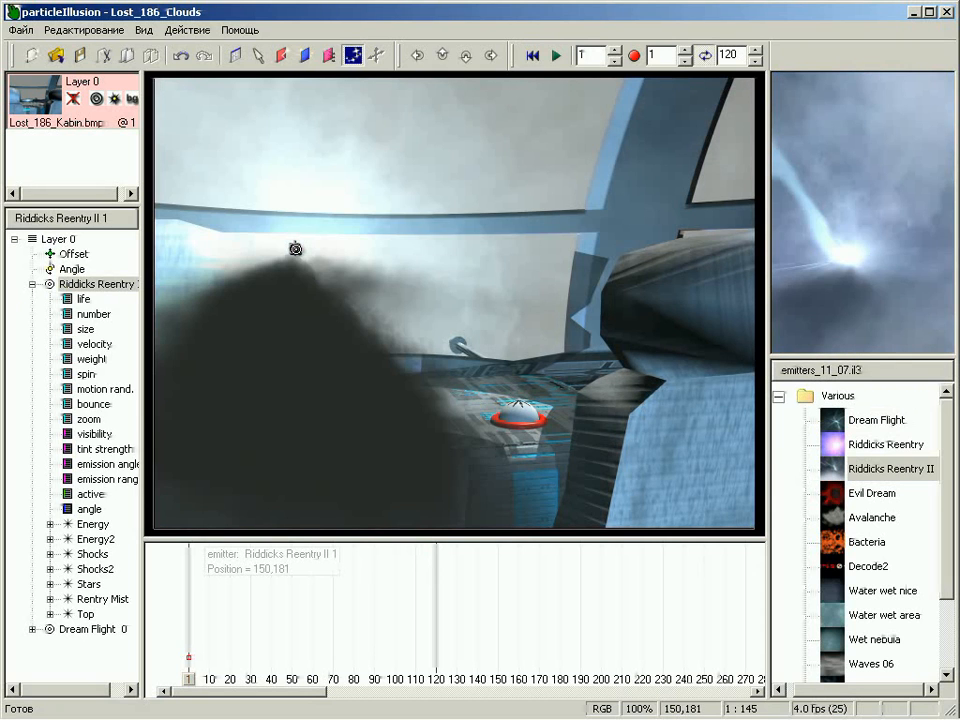
click(557, 56)
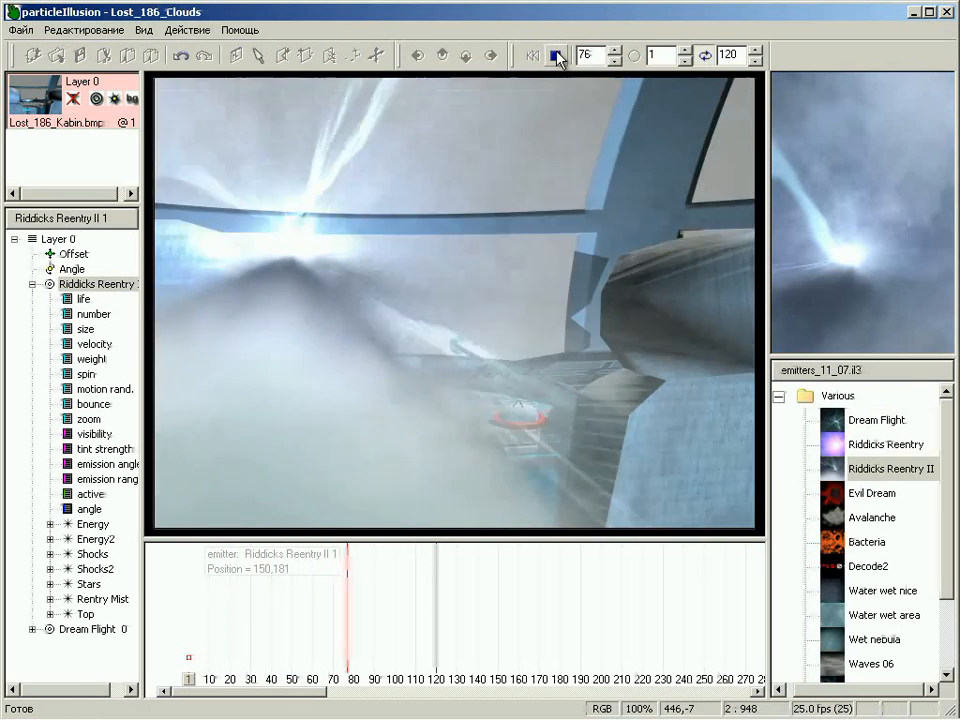
click(558, 57)
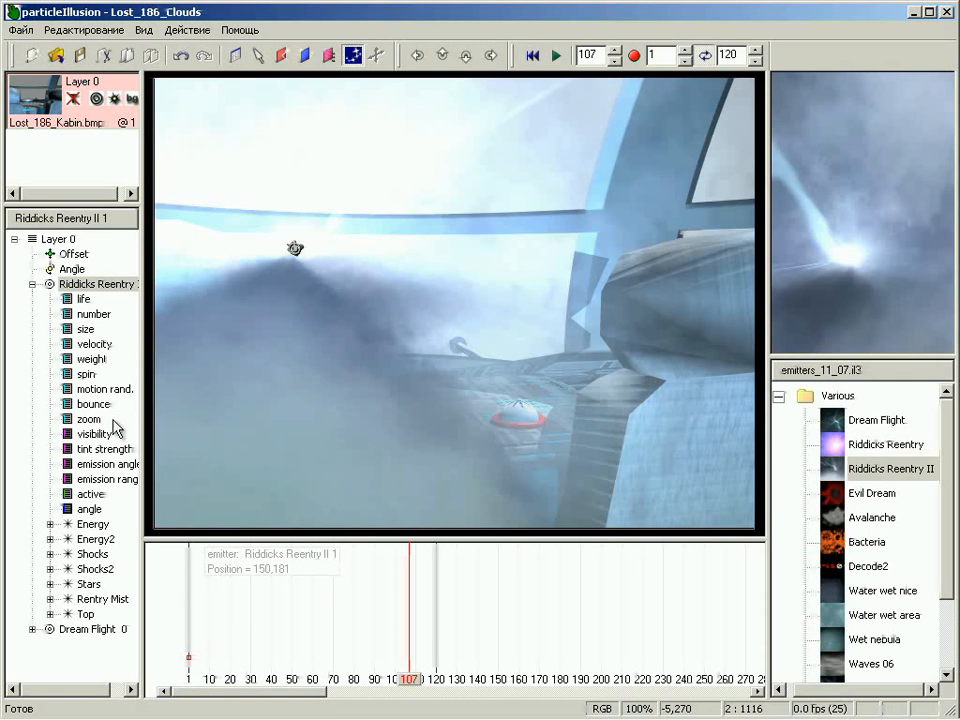
Lower the visibility of the Riddicks Reentry II emitter's Top particle type to 2%.
click(69, 616)
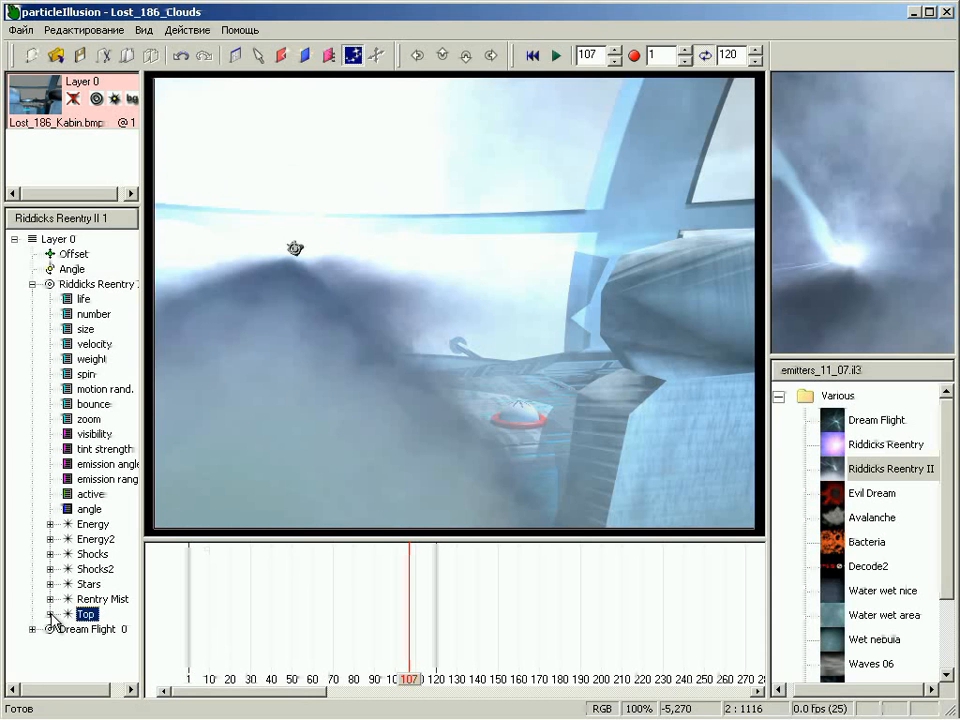
click(50, 614)
click(105, 464)
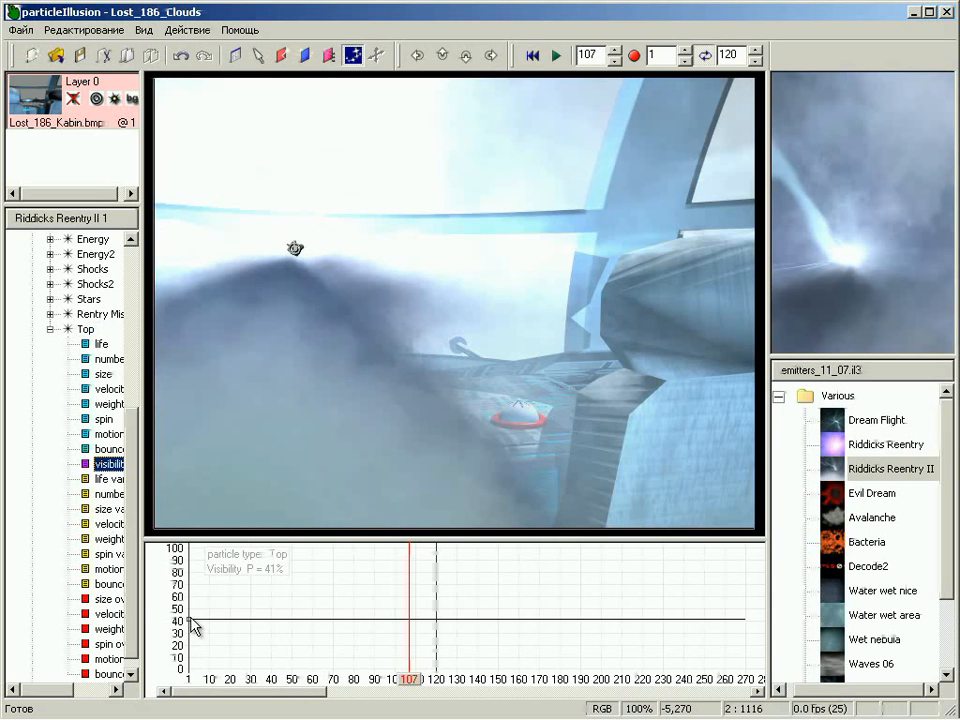
drag(191, 621, 191, 665)
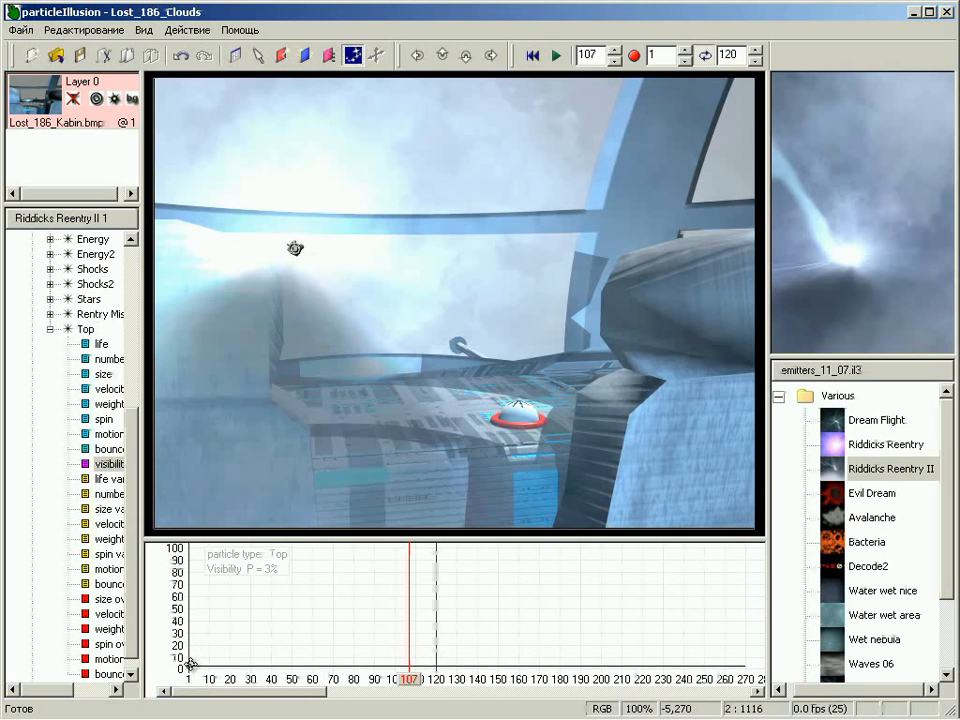
drag(191, 665, 191, 666)
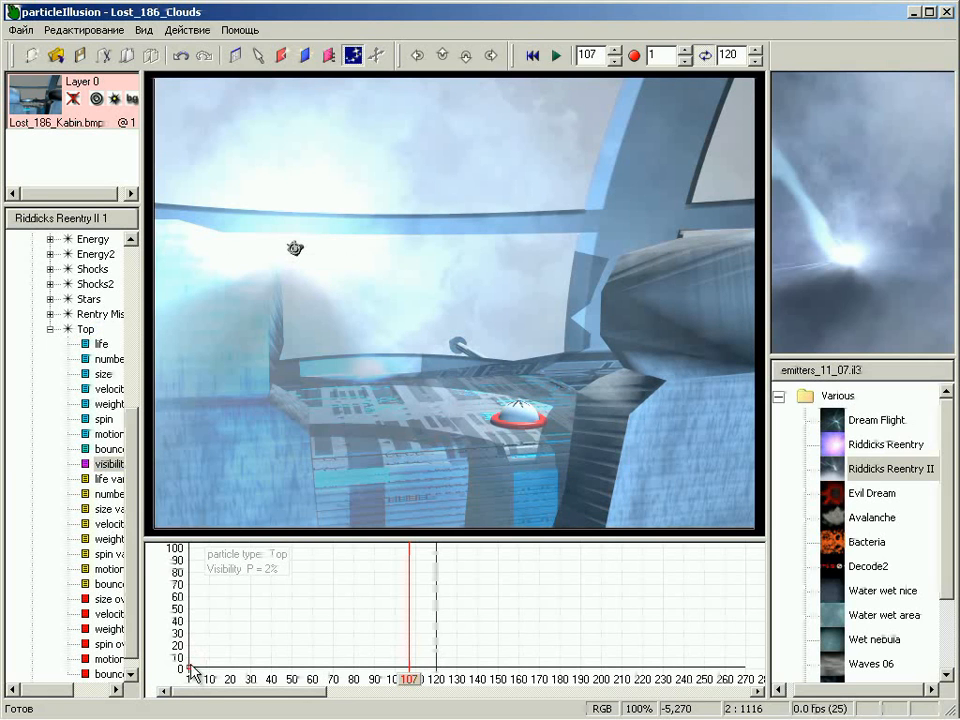
click(50, 328)
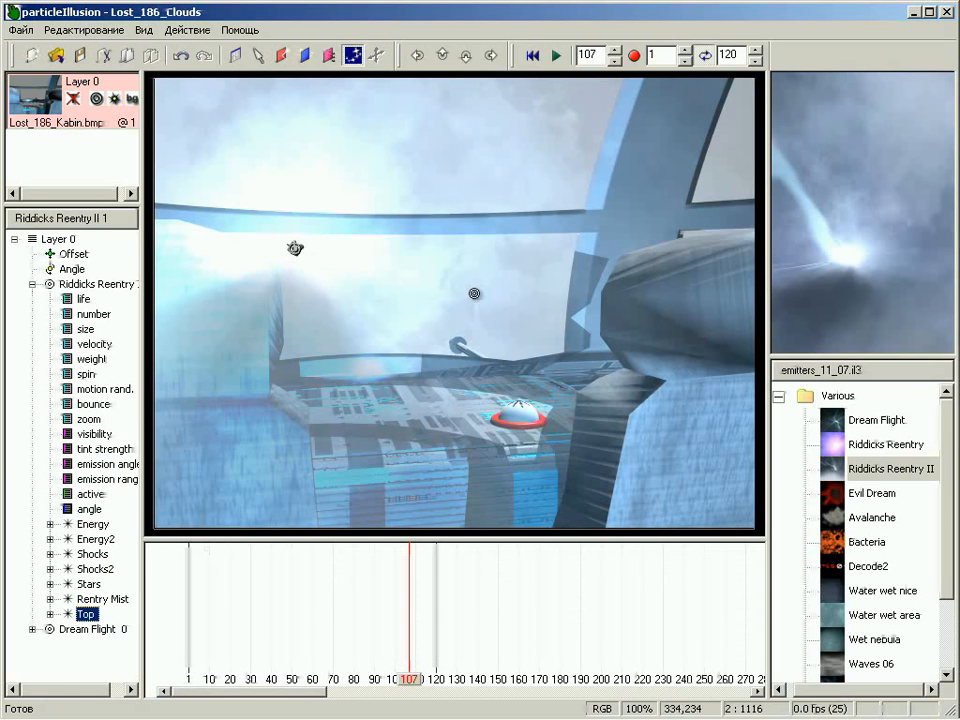
Preview the combined emitters from frame 1, rewind and collapse the Riddicks Reentry II parameters.
click(533, 56)
click(557, 56)
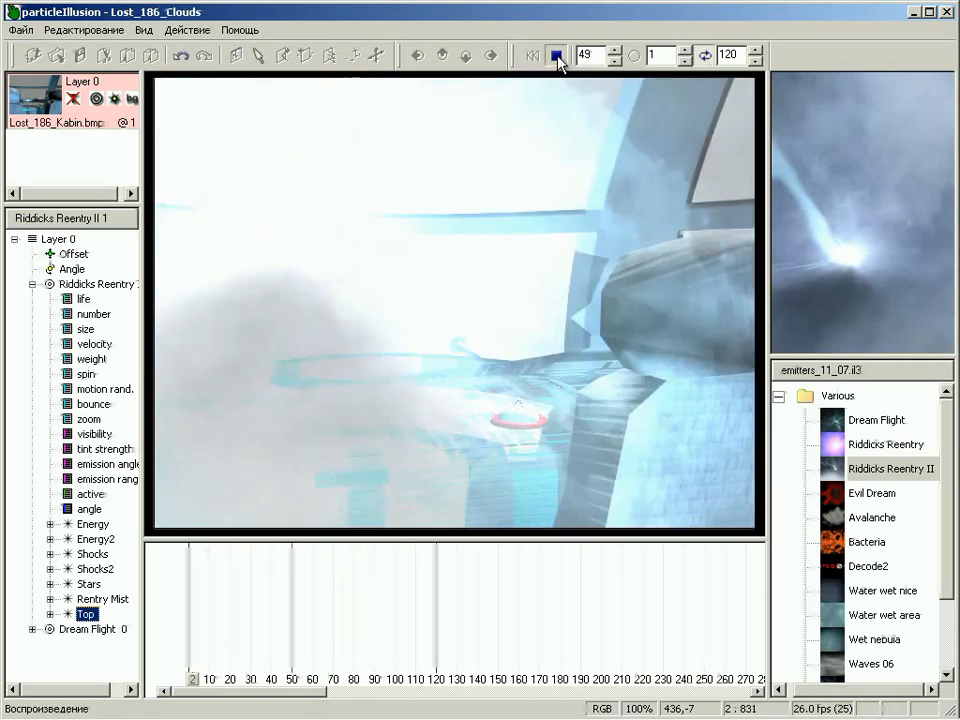
click(556, 57)
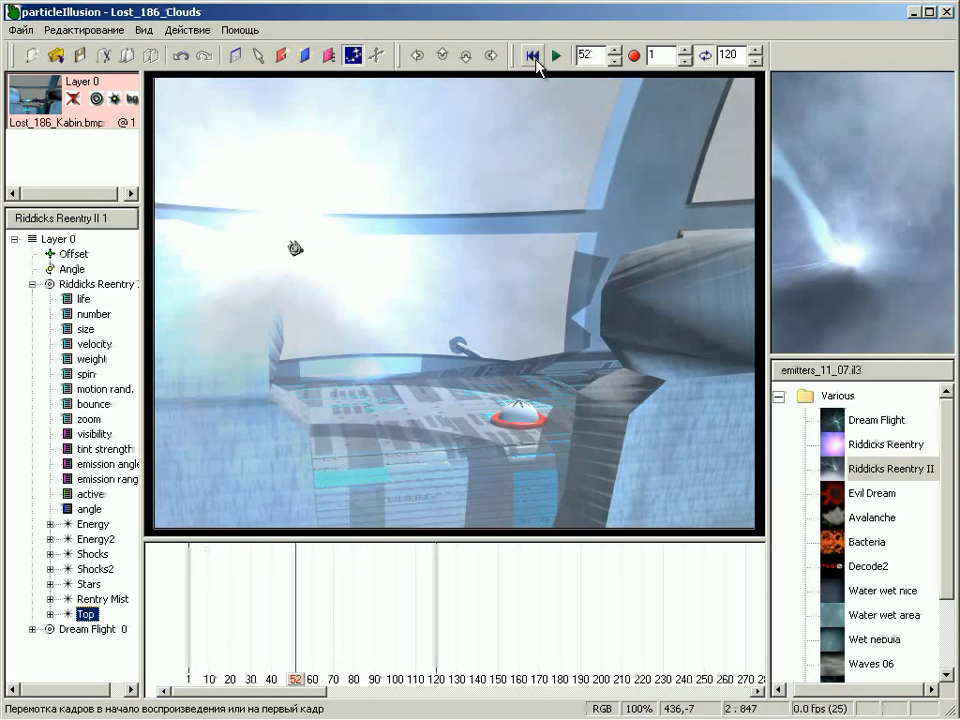
click(533, 56)
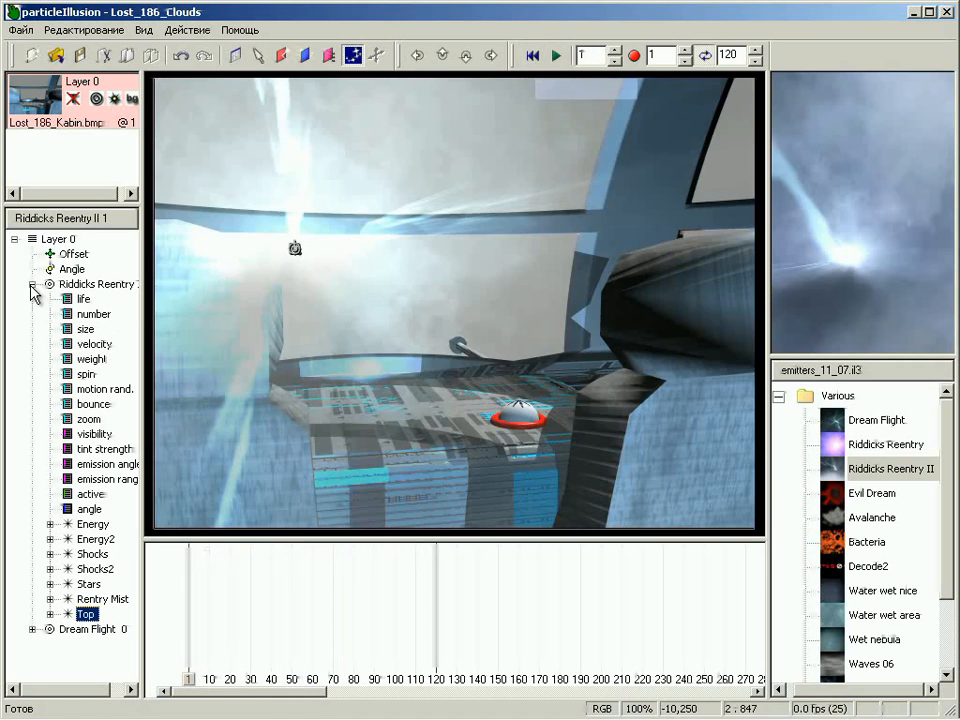
click(32, 285)
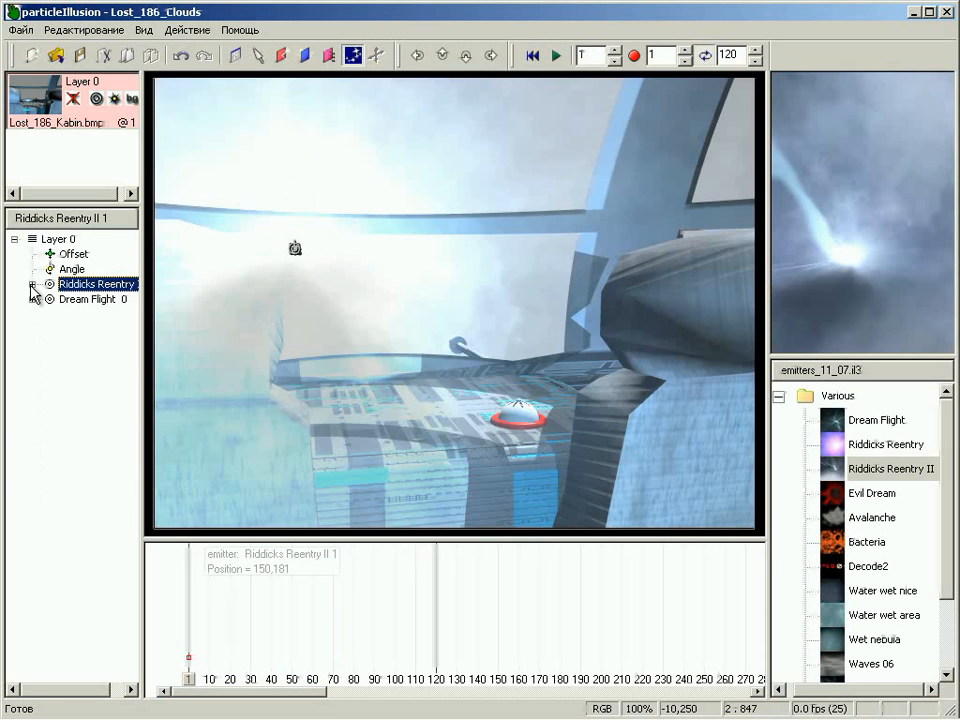
Remove the Lost_186_Kabin.bmp background image from Layer 0, preview the animation and rewind to frame 1.
right_click(42, 98)
click(68, 156)
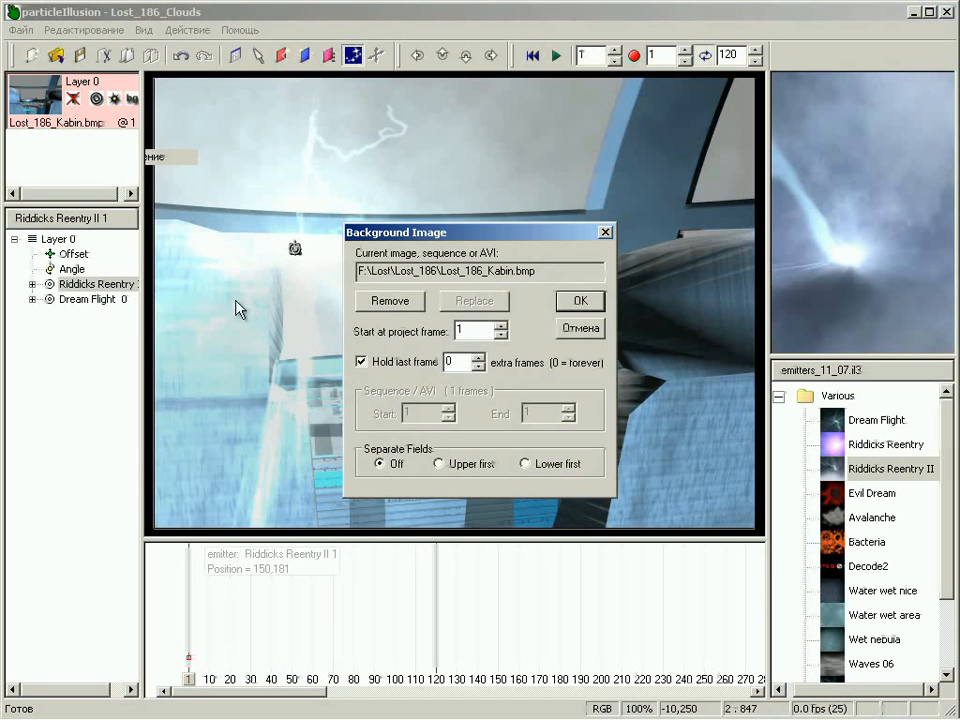
click(392, 301)
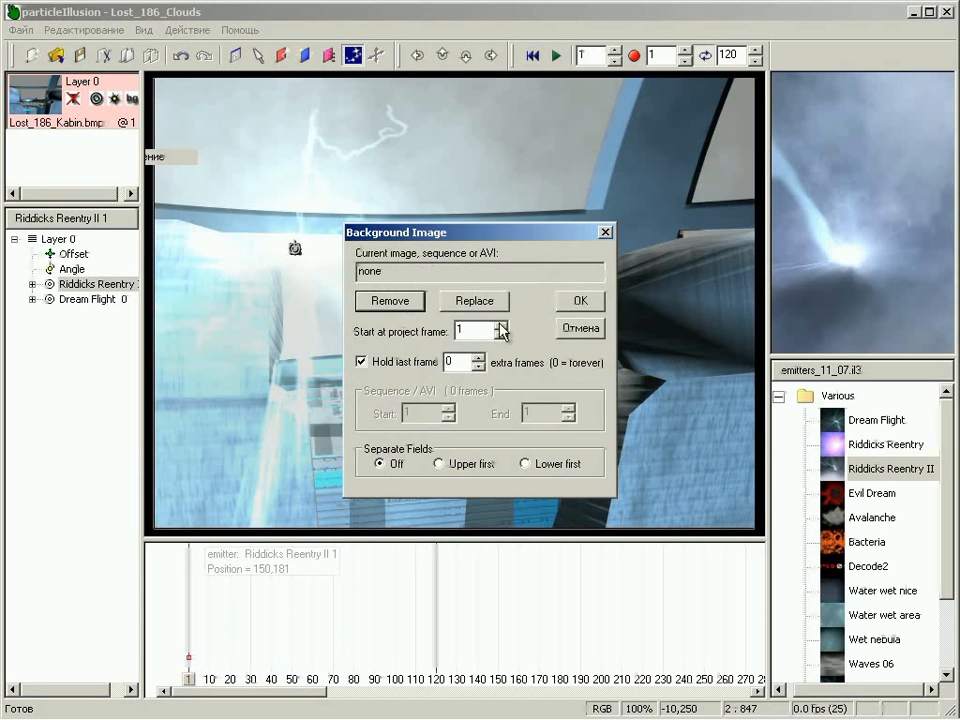
click(591, 303)
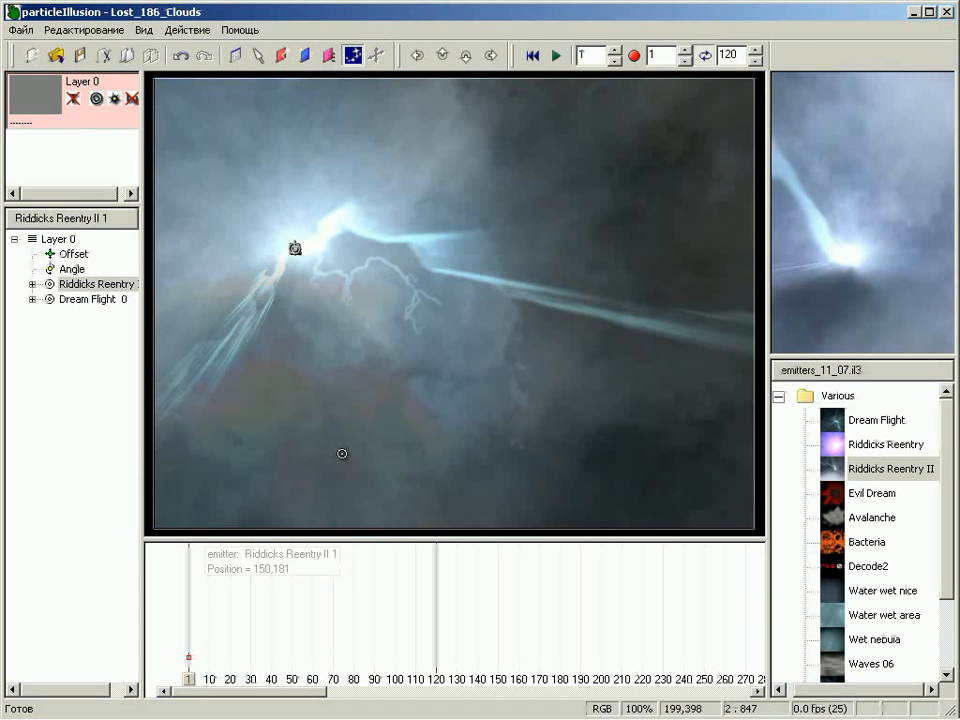
click(557, 57)
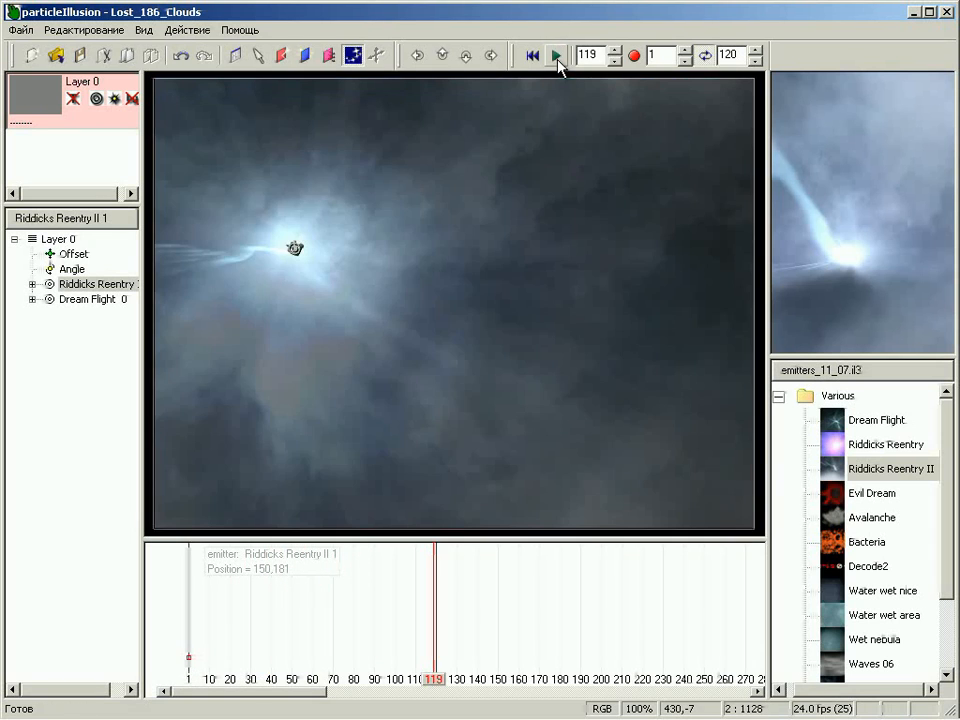
click(534, 57)
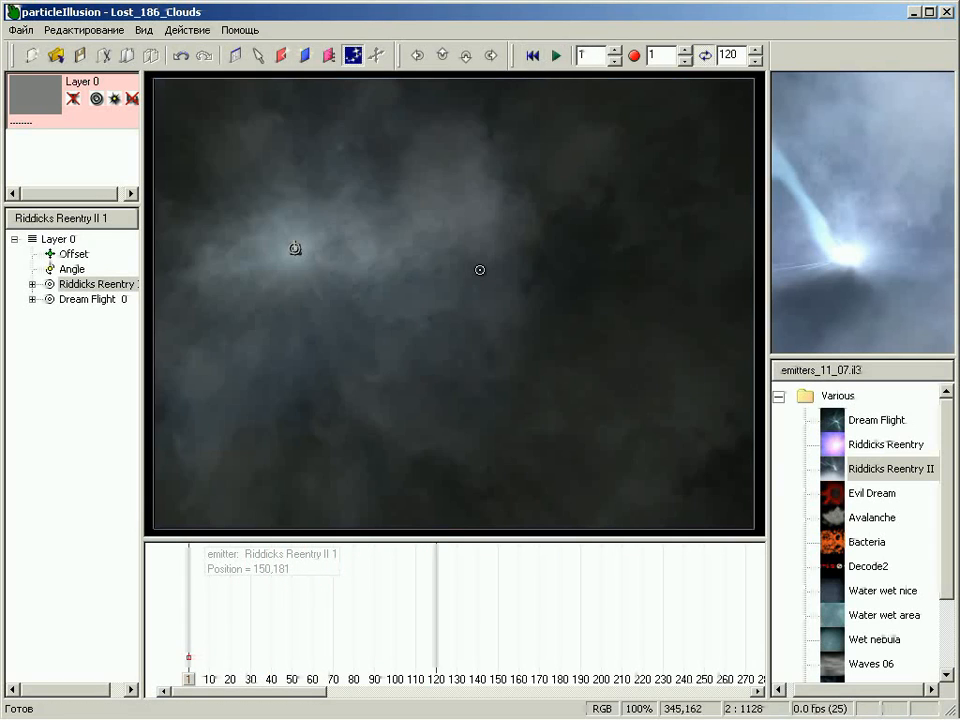
Load the emitter library Lost_Planet.il3 from the Emitter Libraries 3 folder.
click(808, 374)
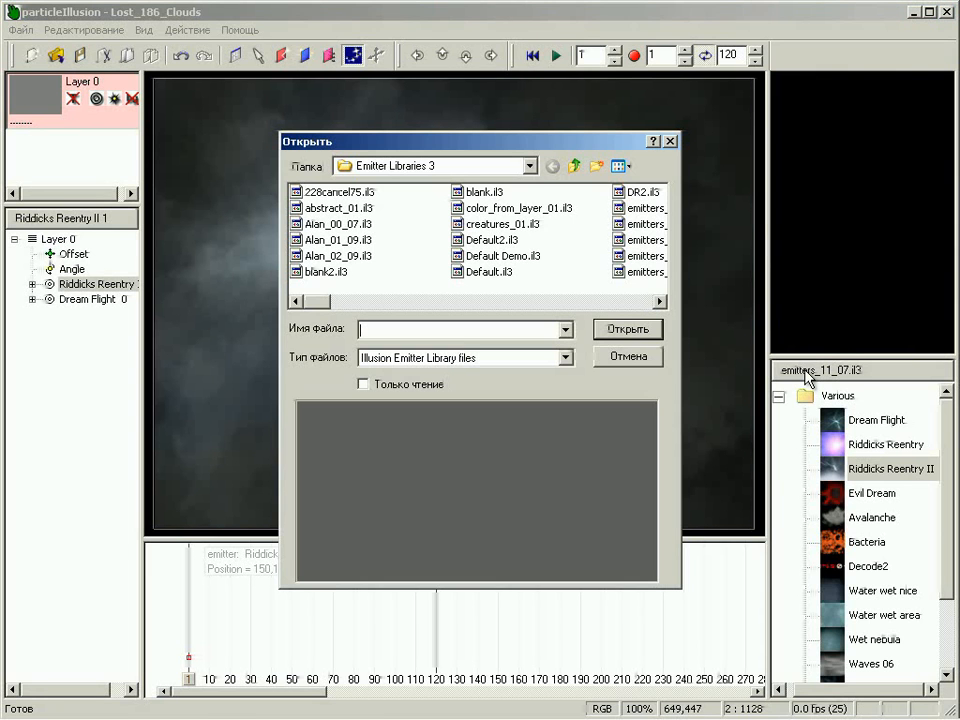
drag(310, 310, 566, 321)
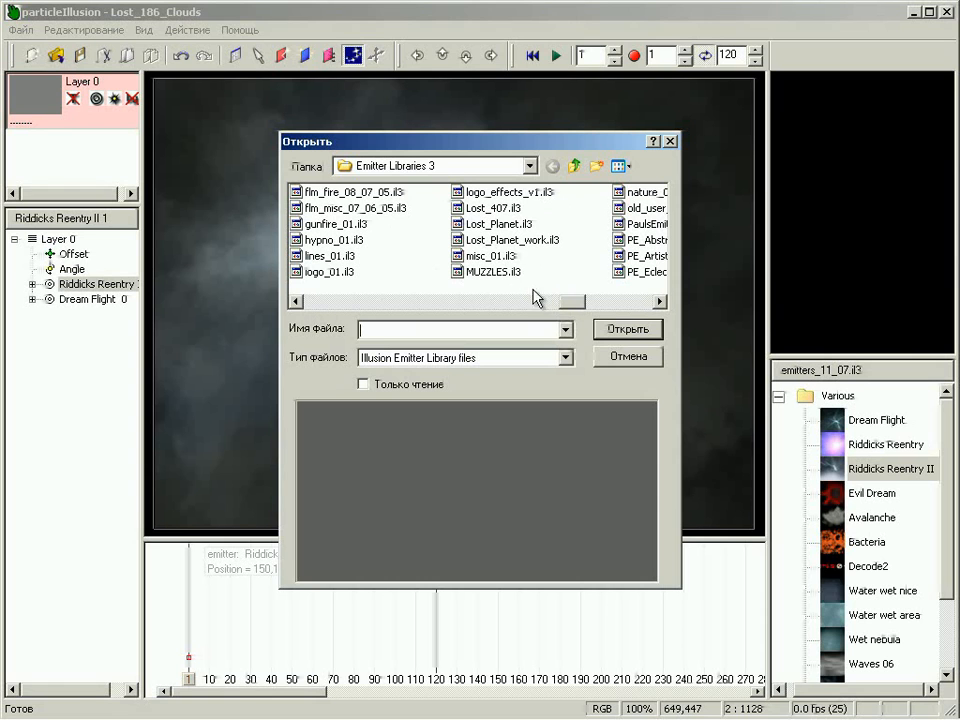
click(500, 226)
click(628, 329)
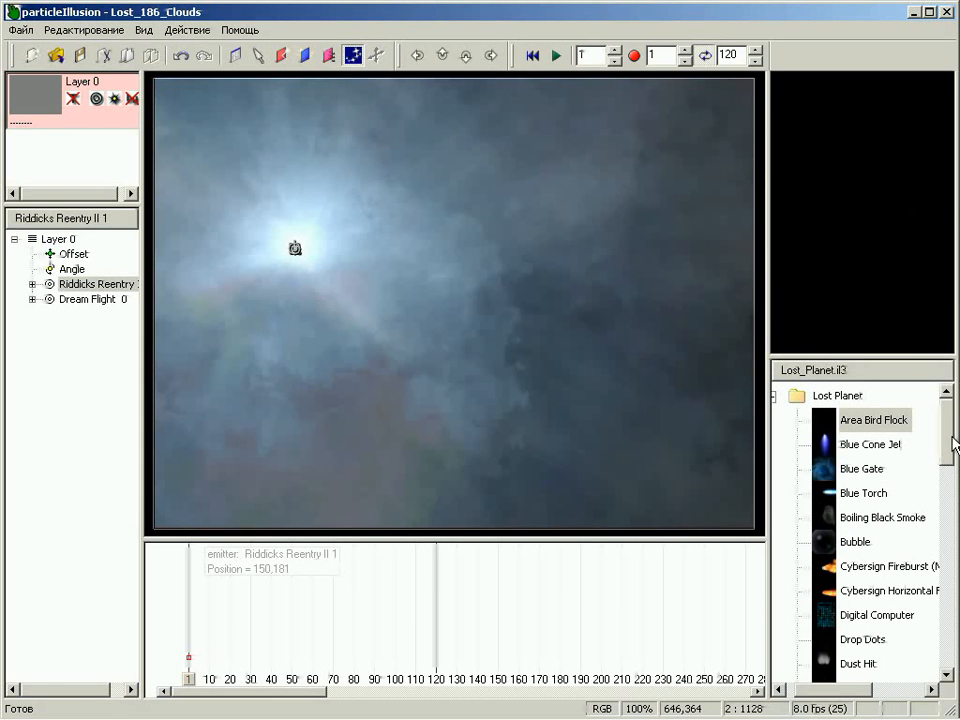
Add the Fast Rays from center emitter from the Lost Planet library at the centre of the bright light source.
drag(950, 448, 952, 510)
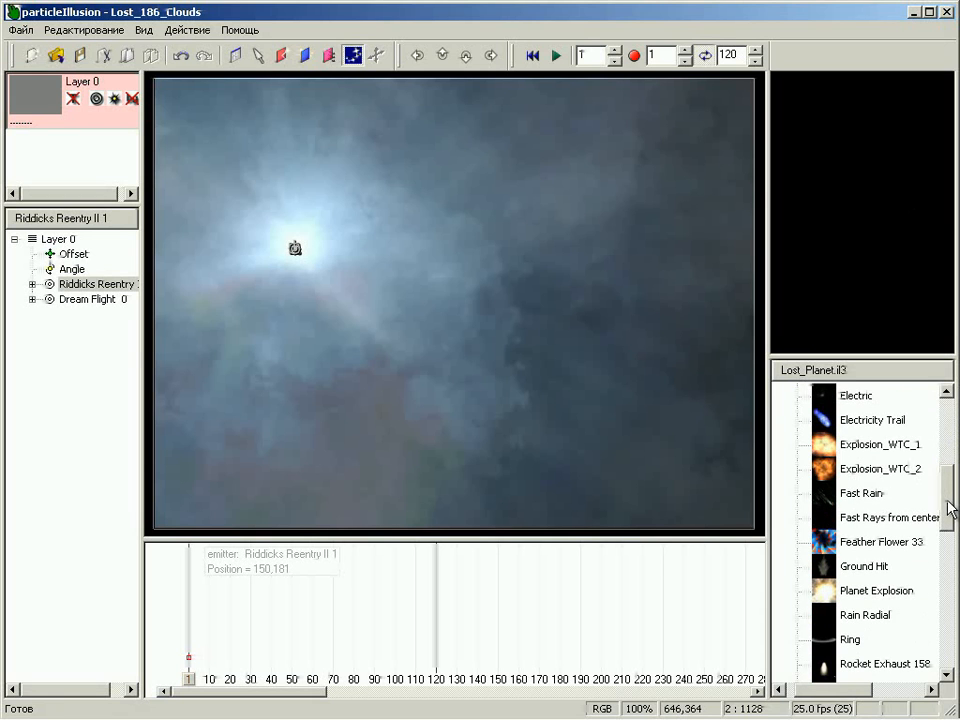
click(830, 518)
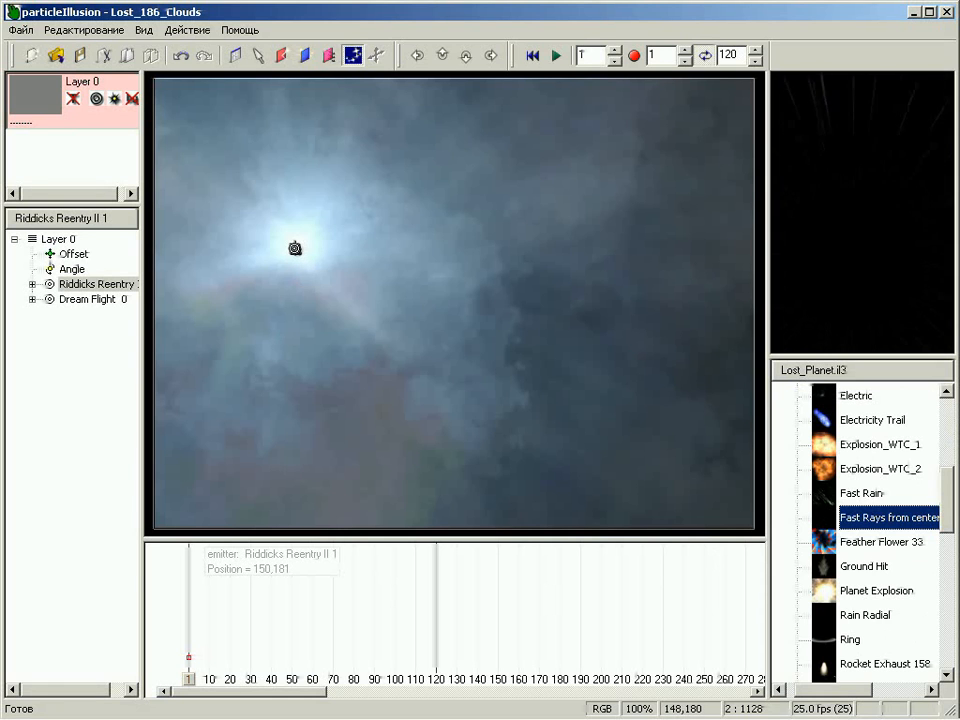
click(294, 248)
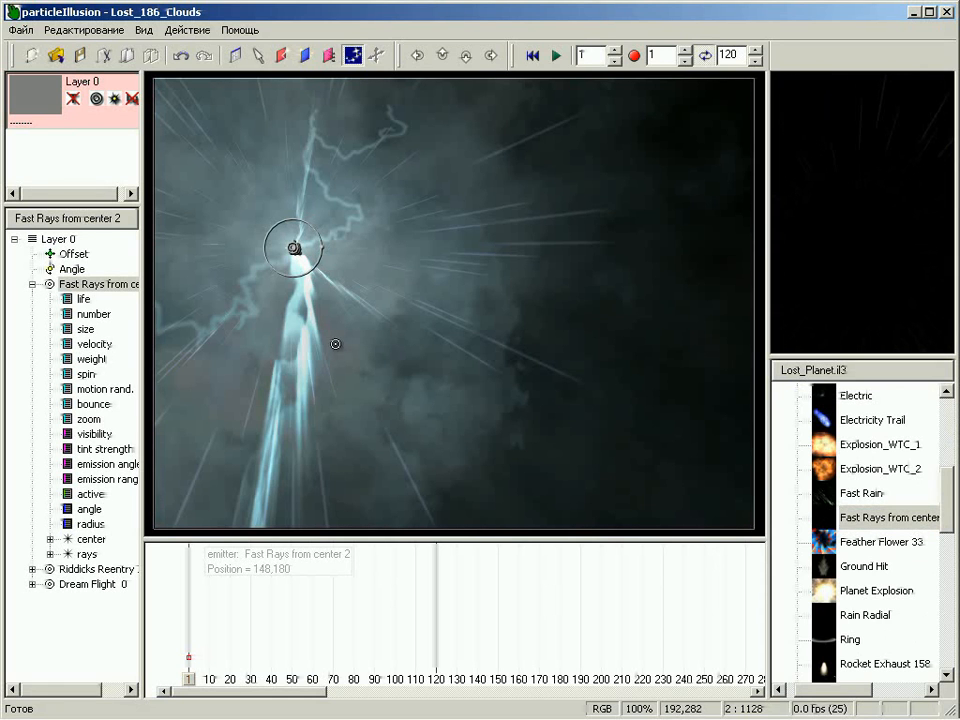
Preview the animation with the added ray emitter and rewind to frame 1.
click(557, 57)
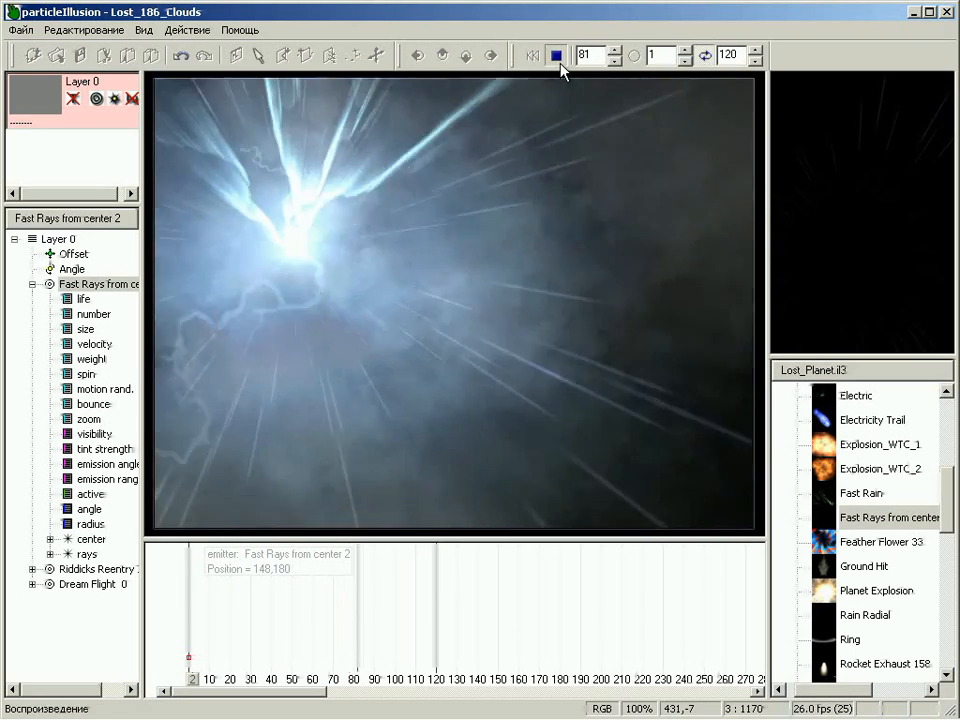
click(553, 57)
click(534, 57)
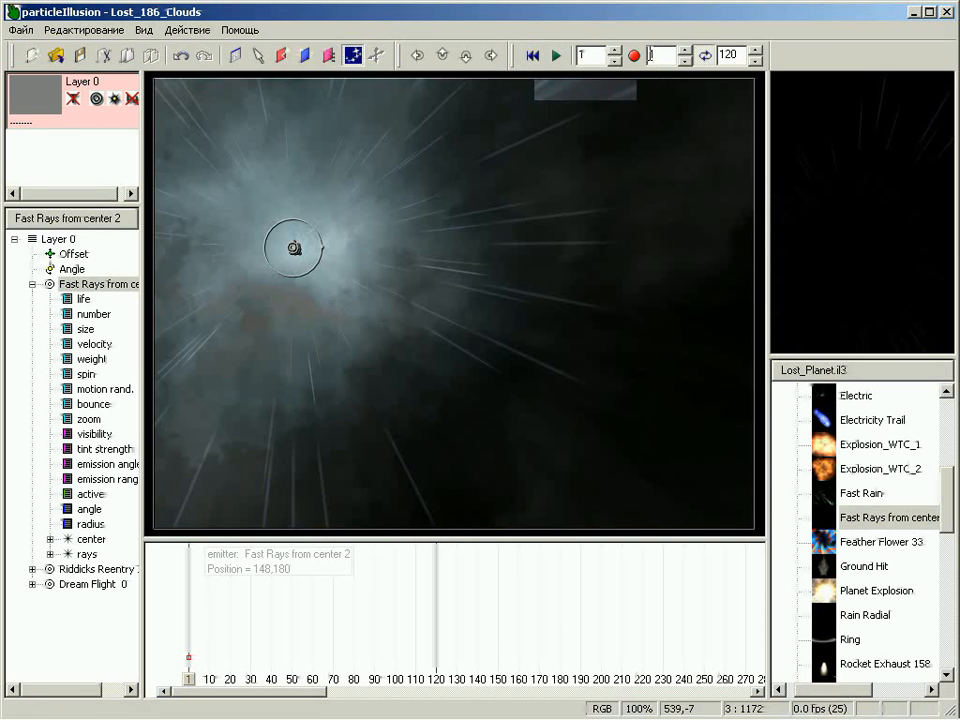
Set the animation's start frame to 51 and end frame to 175, preview that range and rewind to its start.
text(5)
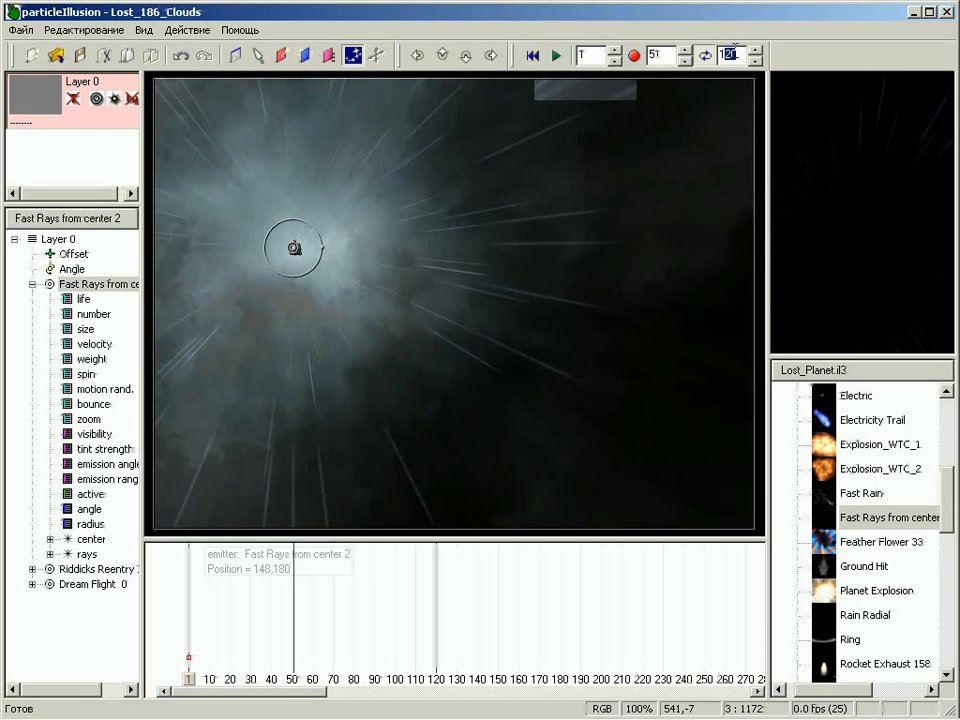
text(175)
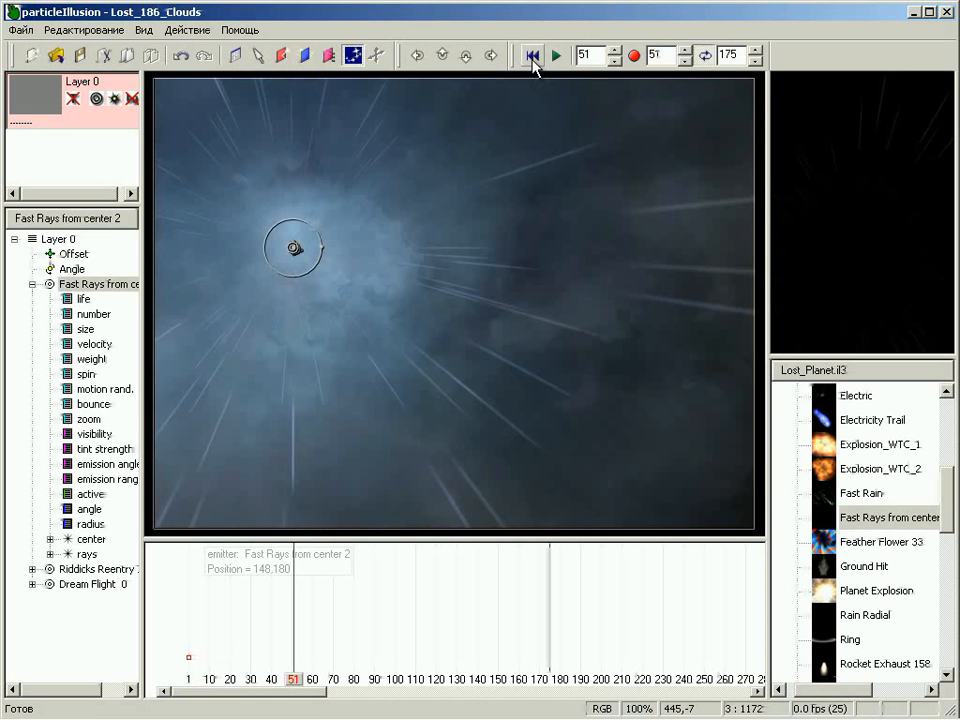
click(533, 56)
click(551, 60)
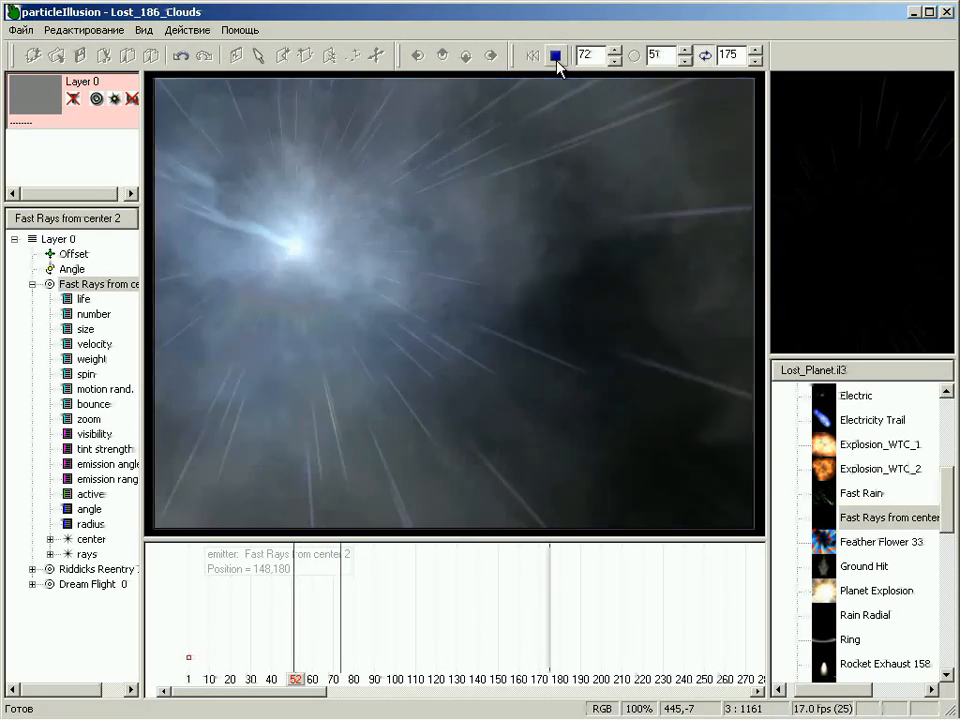
click(557, 60)
click(535, 58)
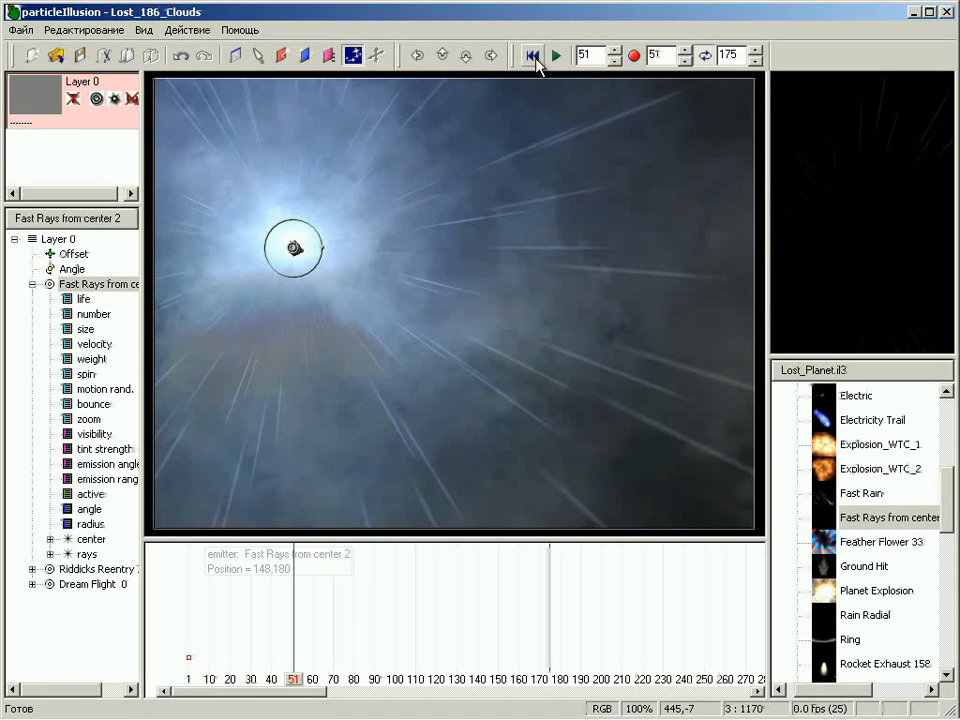
Start the animation output to the Lost_186 folder under the file name Lost_186_Clouds_No.
click(635, 60)
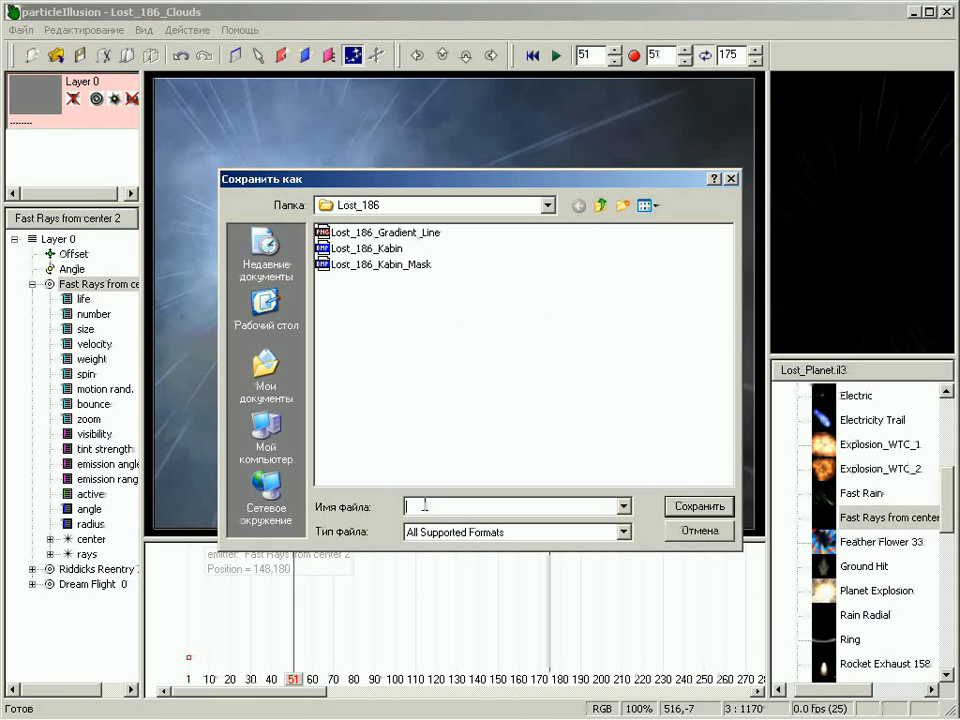
text(Lost_18)
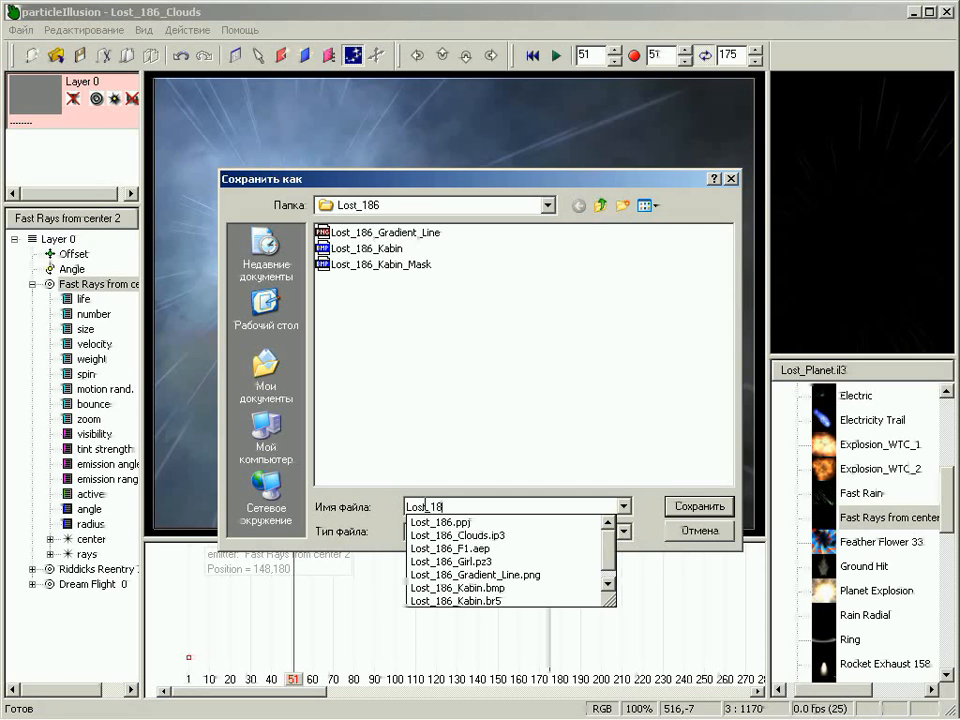
text(6_Clo)
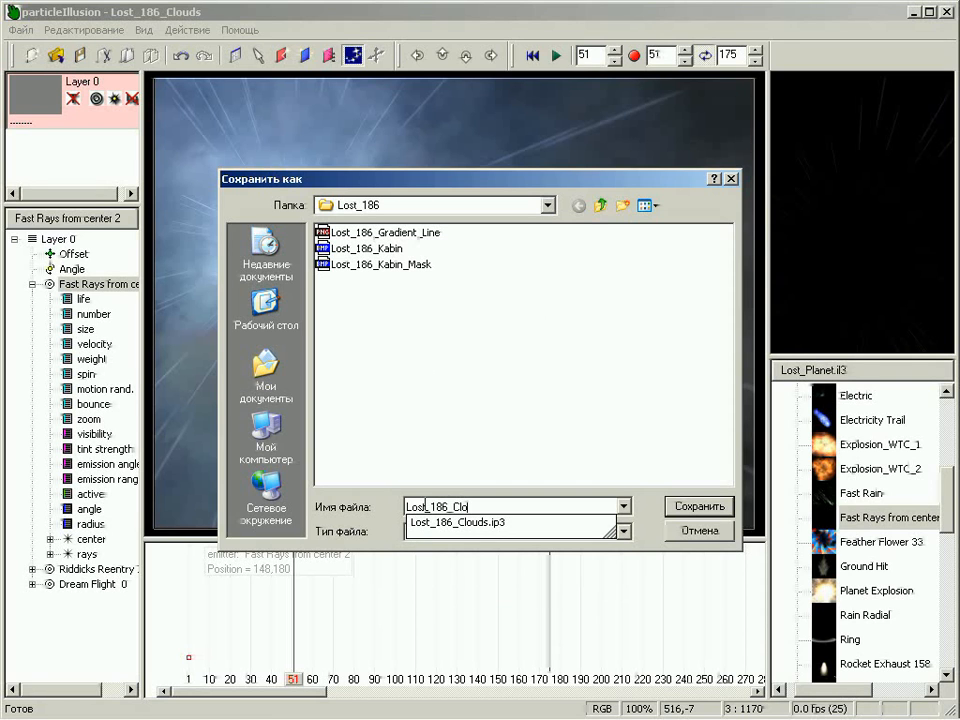
text(uds_No)
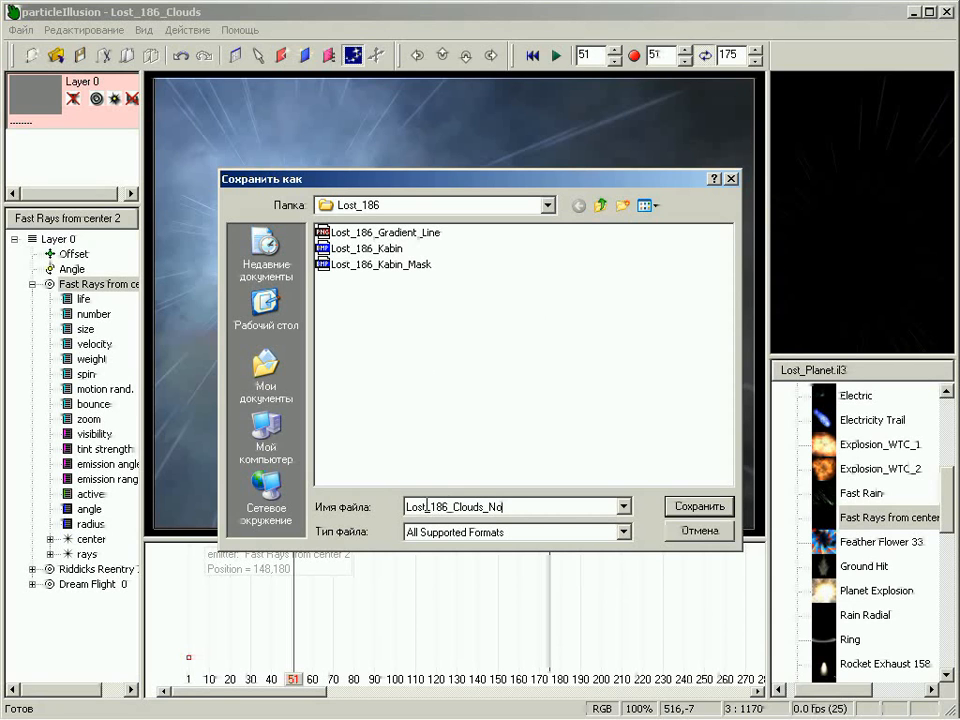
click(690, 510)
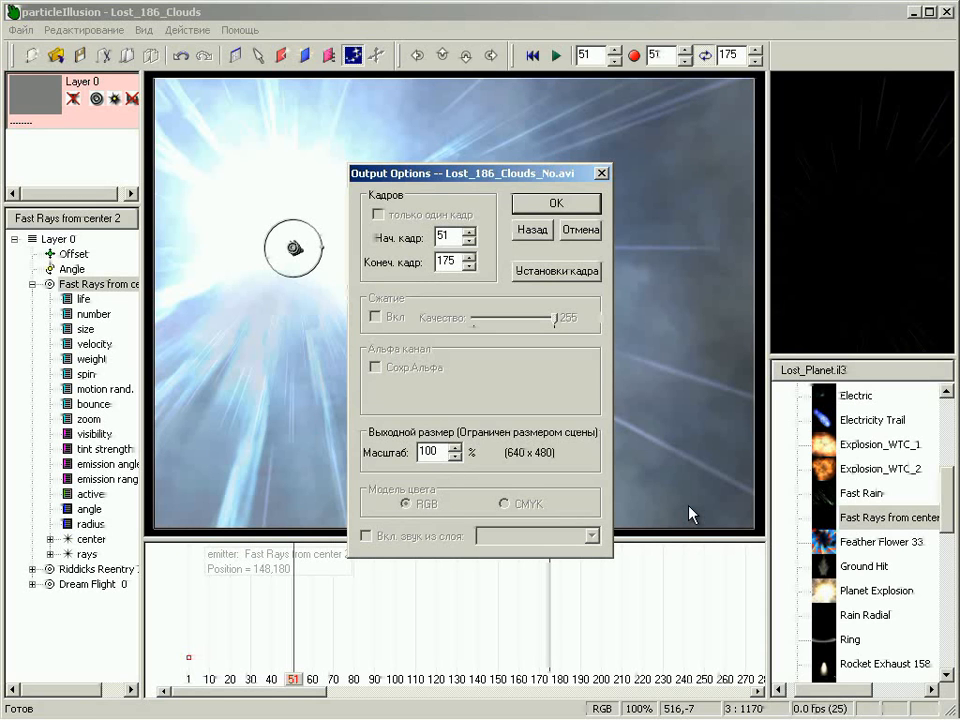
Output frames 51 to 175 at 100% scale as AVI with Full Frames (Uncompressed) compression, and save the project.
click(558, 205)
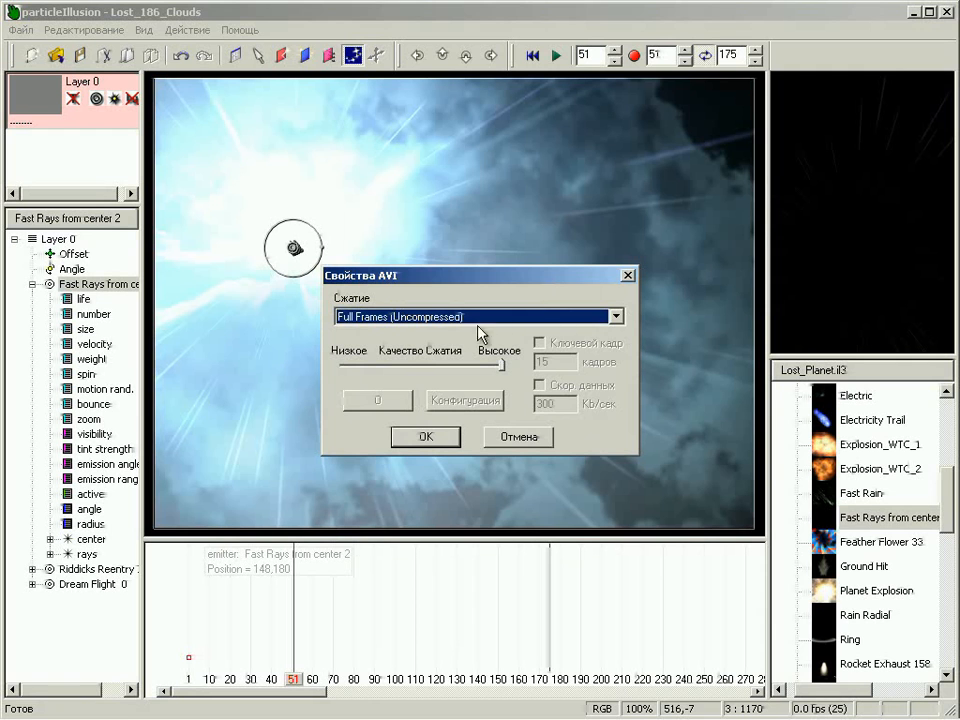
click(617, 317)
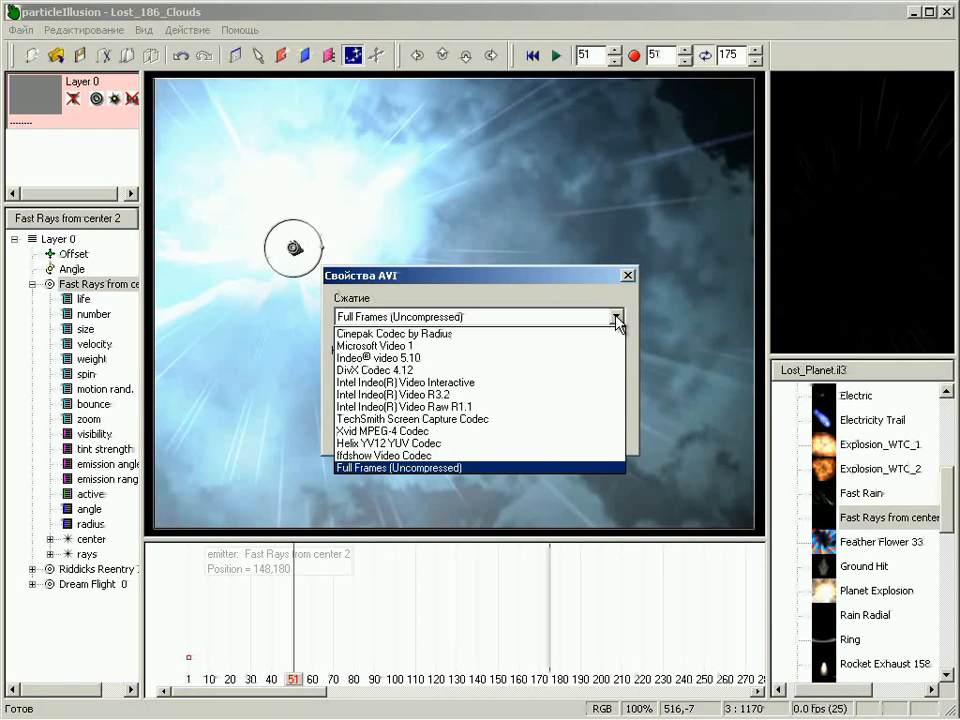
click(617, 318)
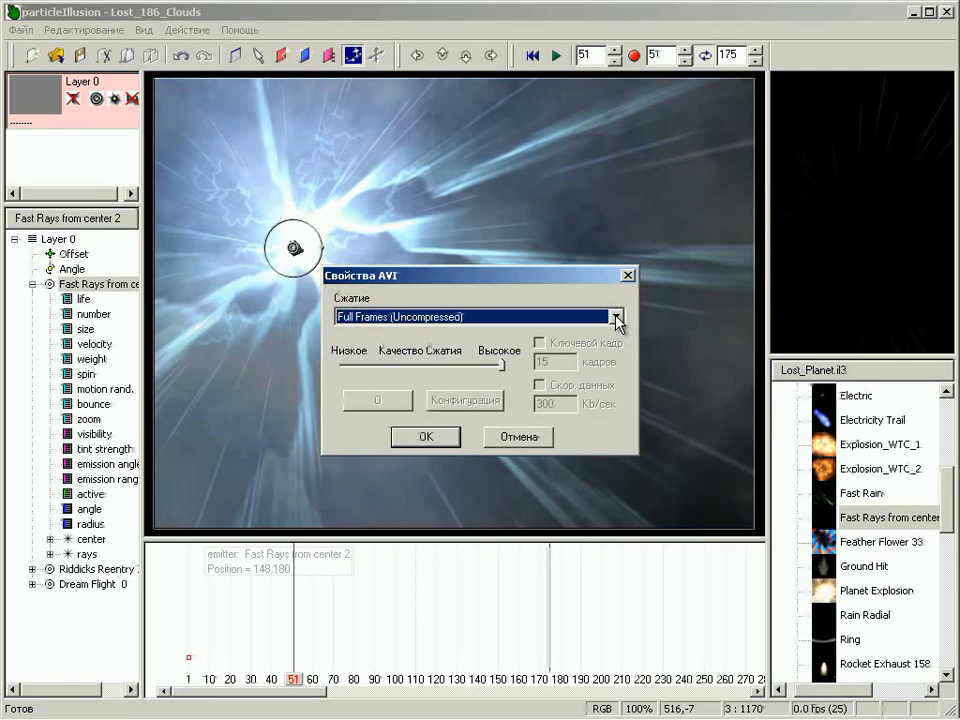
click(428, 438)
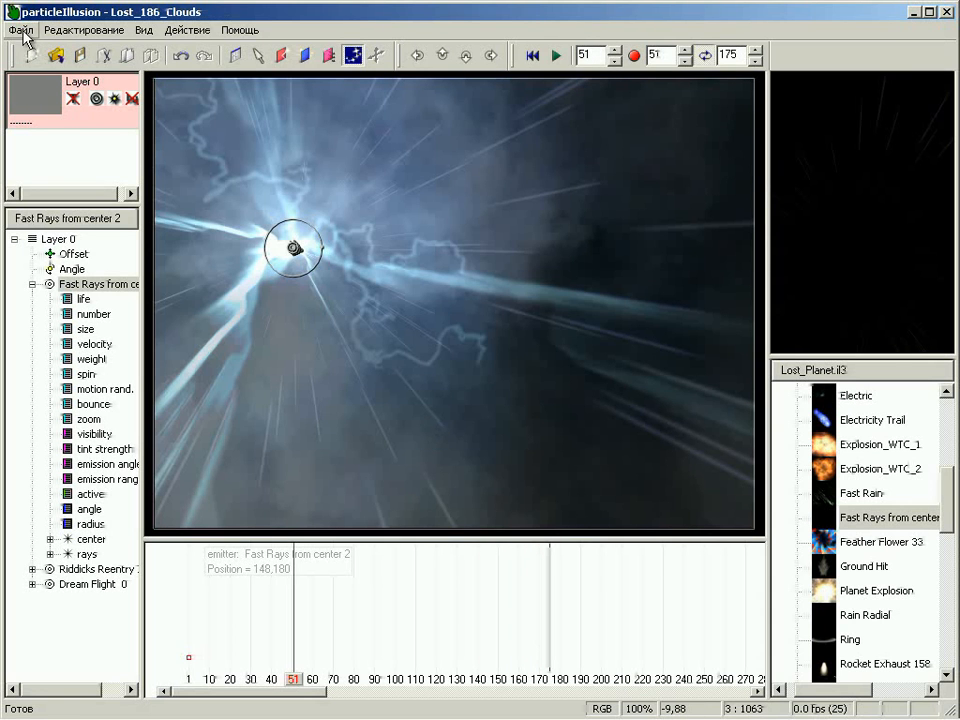
click(78, 56)
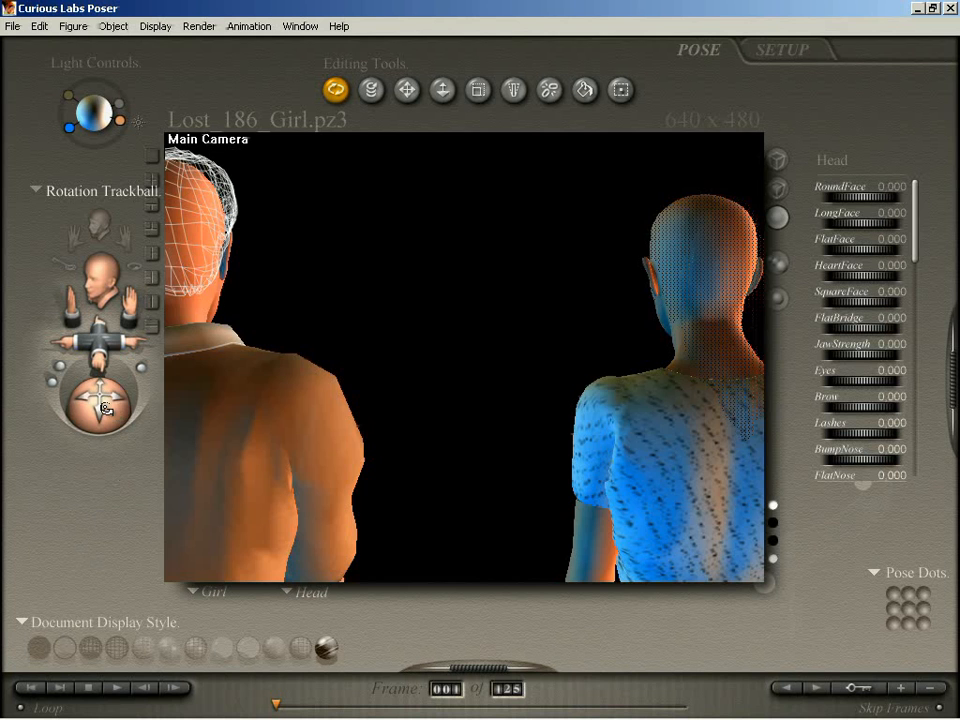
Switch to Poser and rotate and move the Main Camera to frame both figures straight from behind.
mouse_move(105, 408)
mouse_down()
mouse_move(106, 398)
mouse_move(105, 408)
mouse_up()
drag(100, 350, 124, 311)
mouse_move(278, 710)
mouse_down()
mouse_move(697, 717)
mouse_move(280, 708)
mouse_up()
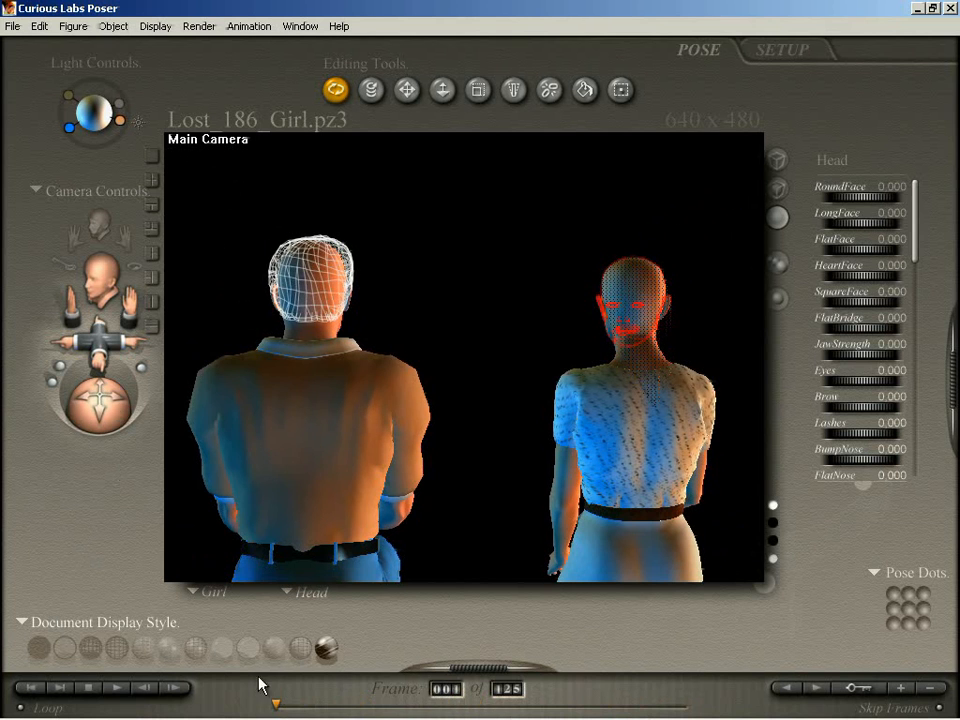
Import the Lost_186_Kabin image from the F:\Lost\Lost_186 folder as the background picture.
click(11, 28)
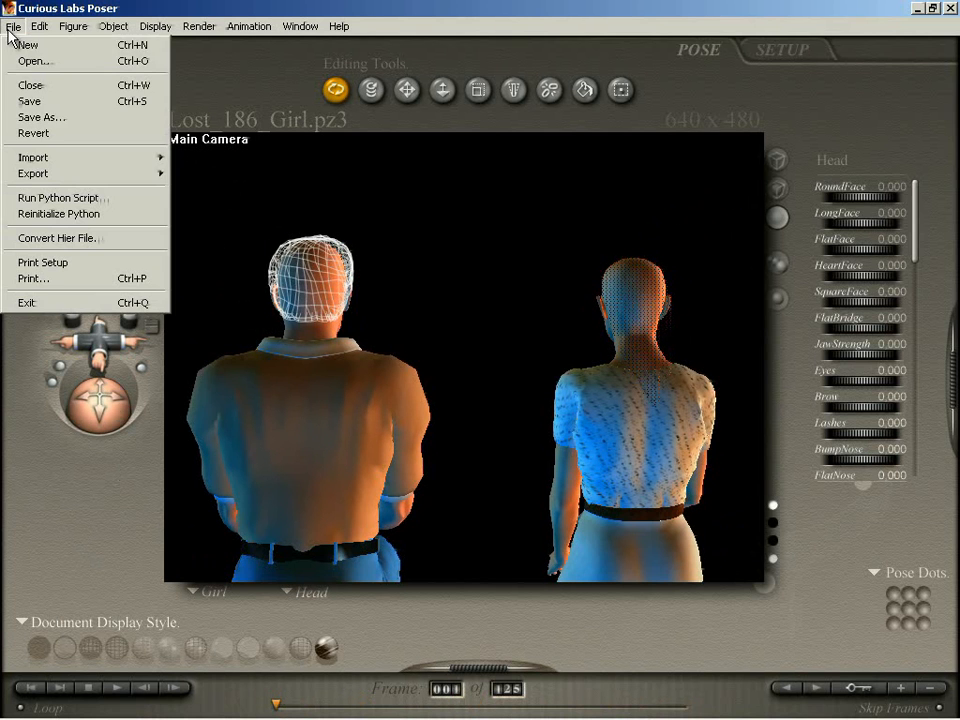
mouse_move(101, 171)
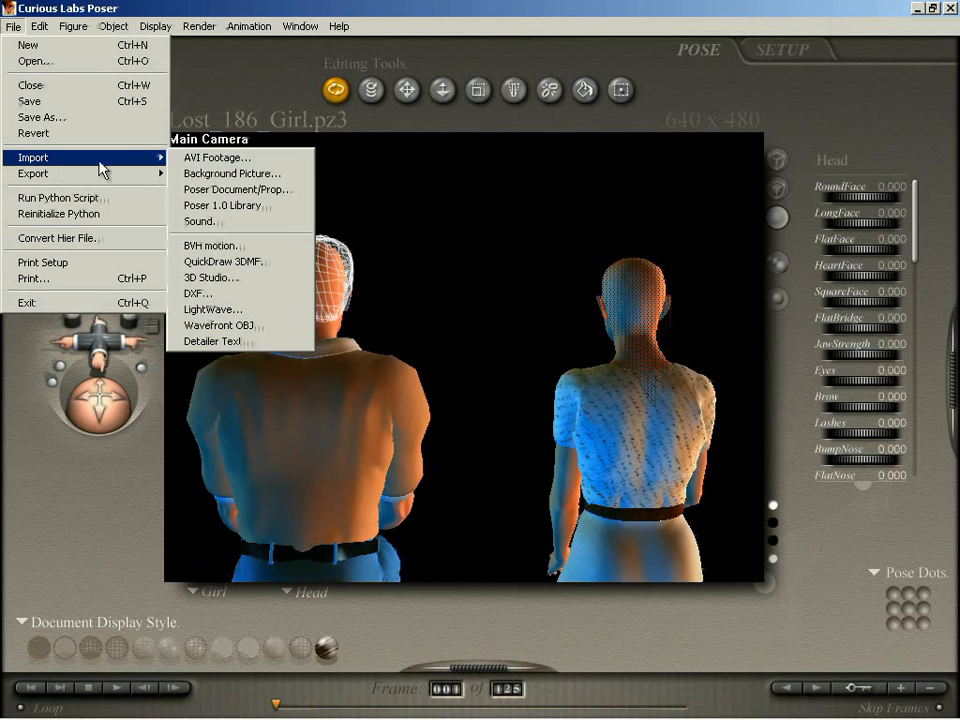
click(232, 173)
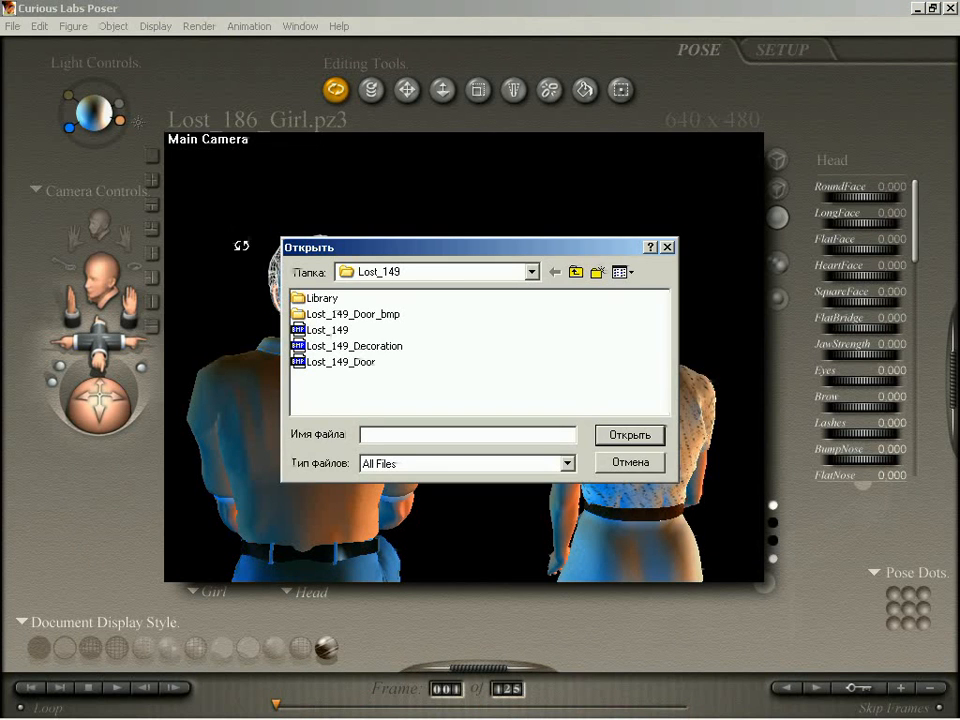
double_click(497, 354)
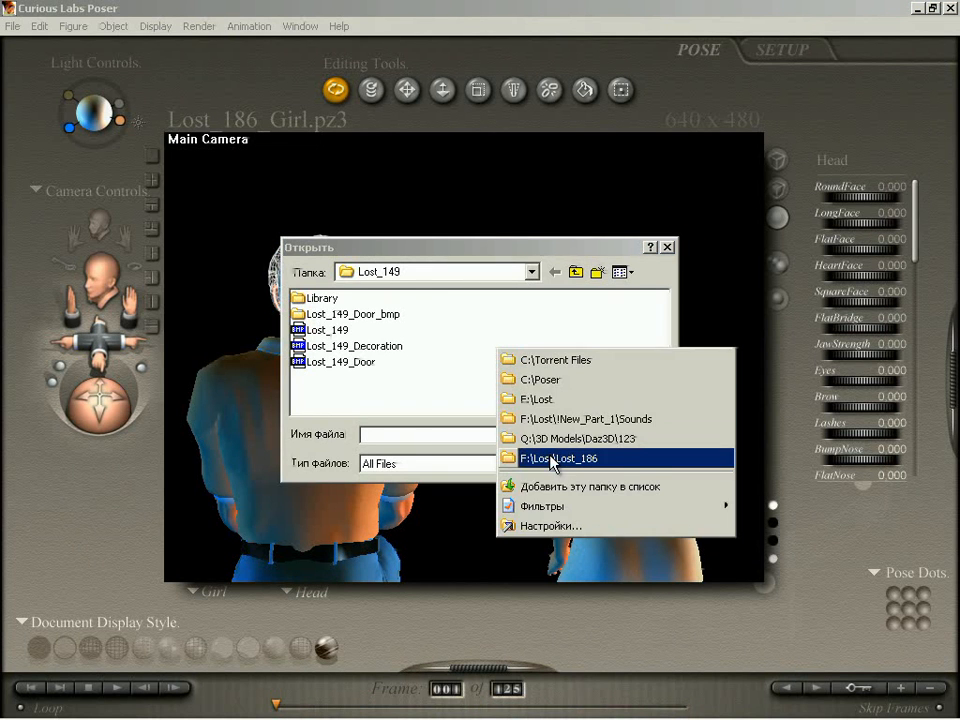
click(541, 458)
click(368, 315)
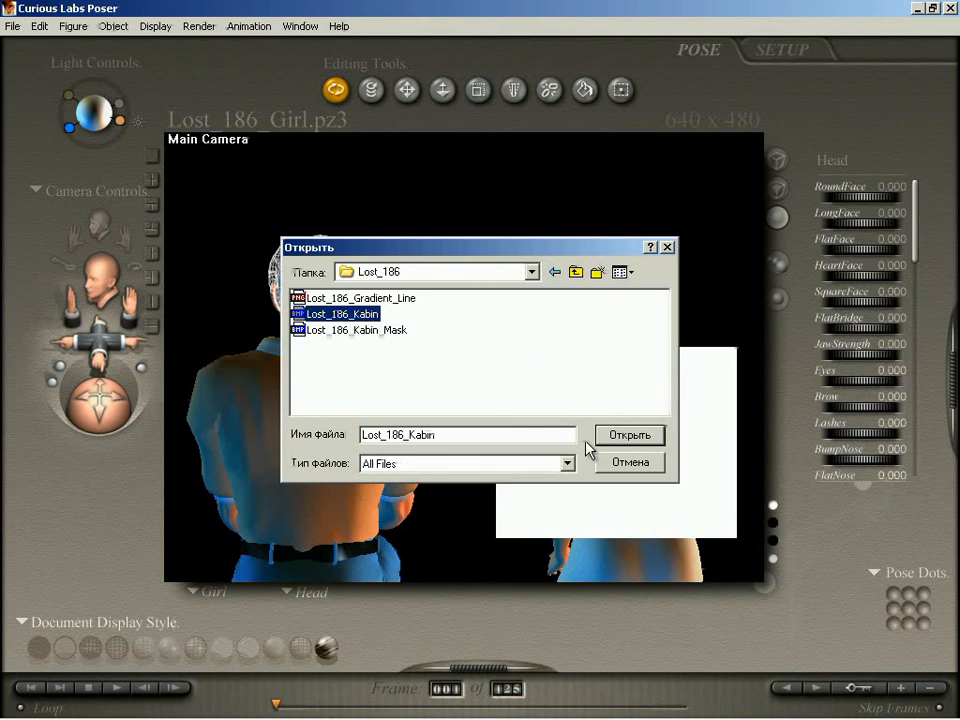
click(629, 436)
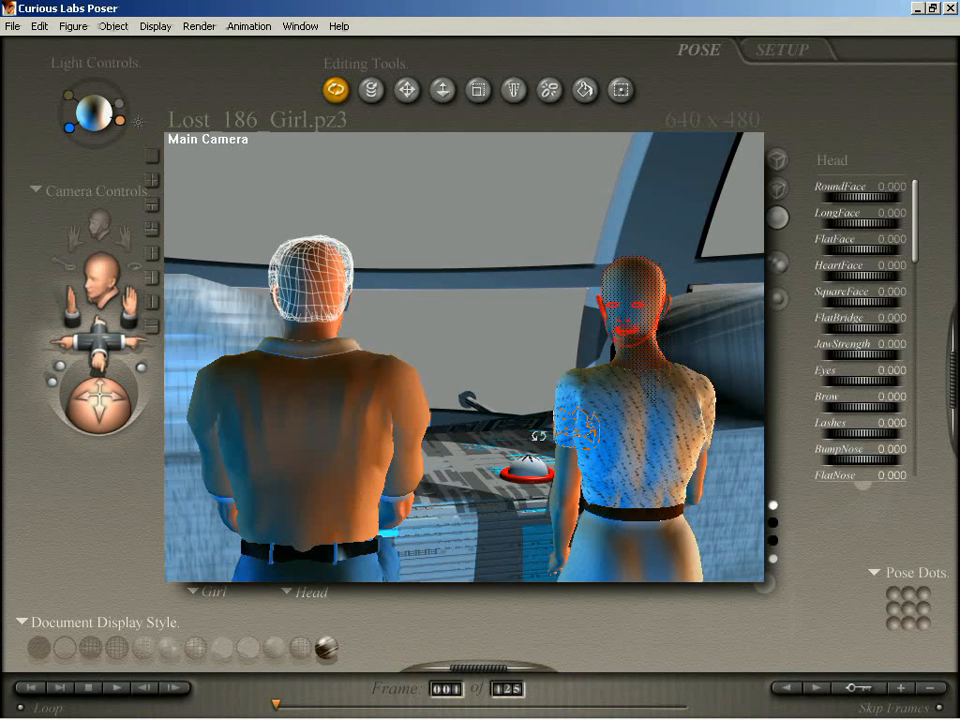
Turn on the Horizon Line guide in the document view.
click(157, 28)
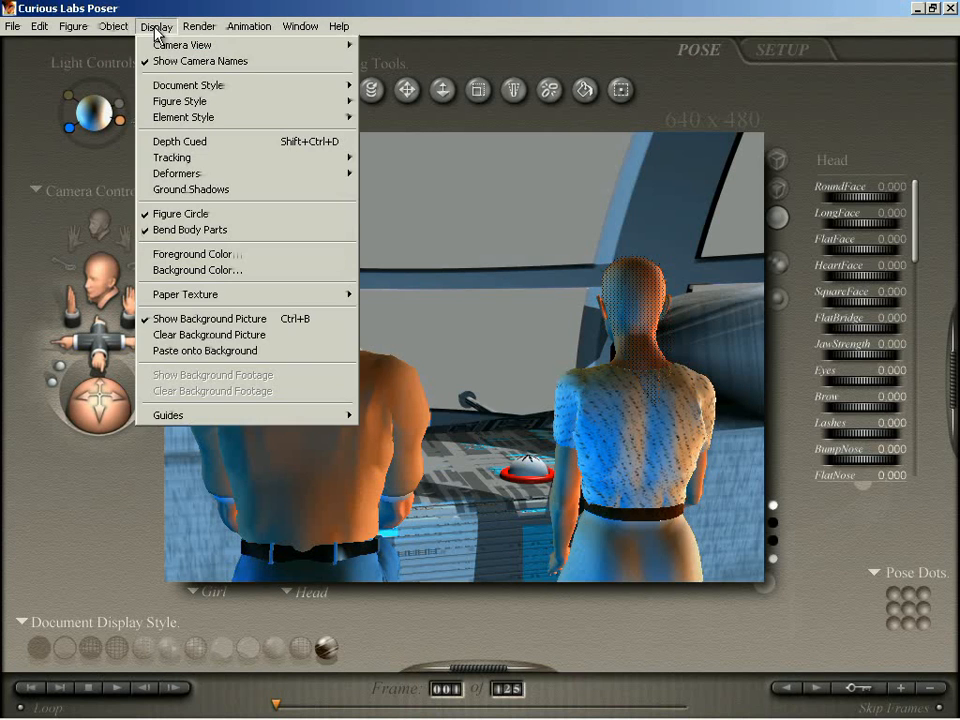
mouse_move(177, 424)
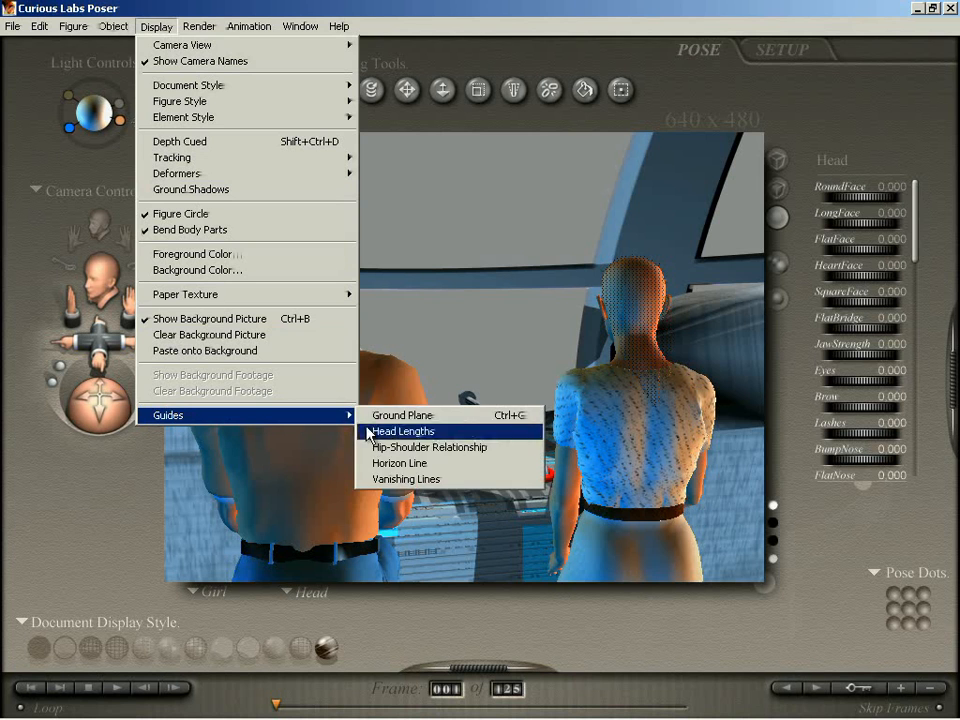
click(441, 466)
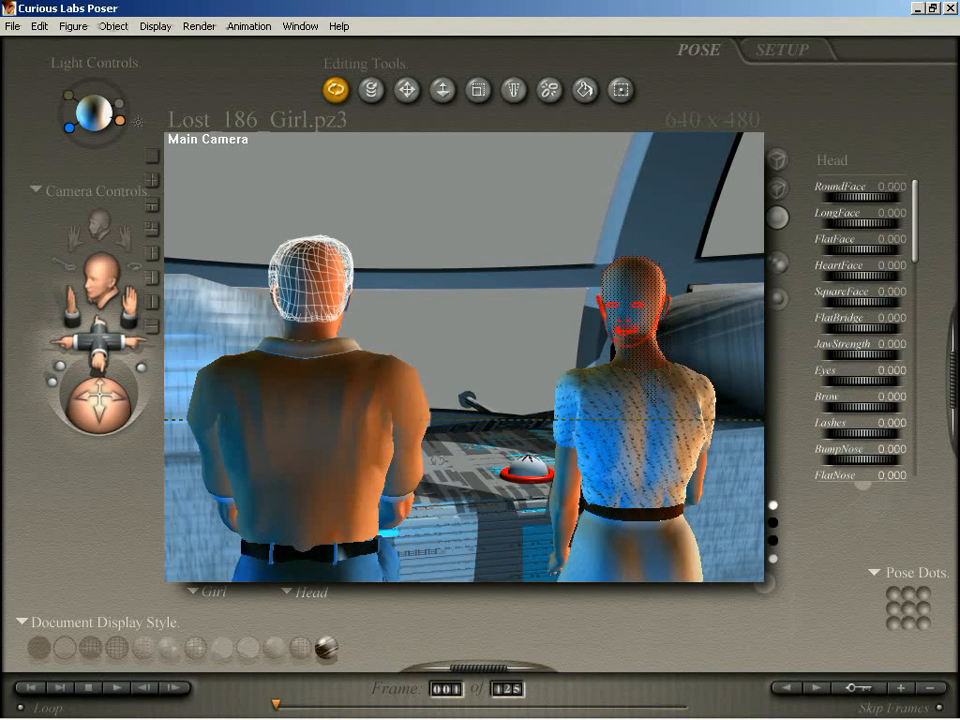
Rotate and move the Main Camera to frame the man partly cropped at left and the girl at right, aligning the horizon line with the cockpit window frame.
mouse_move(108, 402)
mouse_down()
mouse_move(114, 408)
mouse_move(106, 403)
mouse_up()
drag(62, 358, 26, 378)
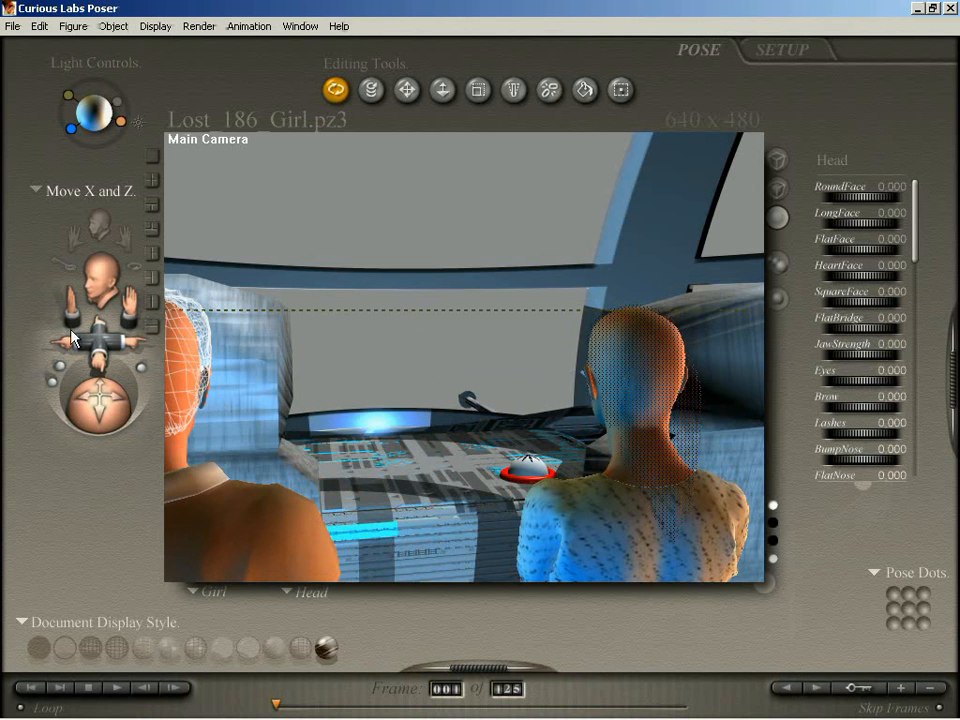
drag(126, 303, 137, 273)
drag(97, 356, 85, 349)
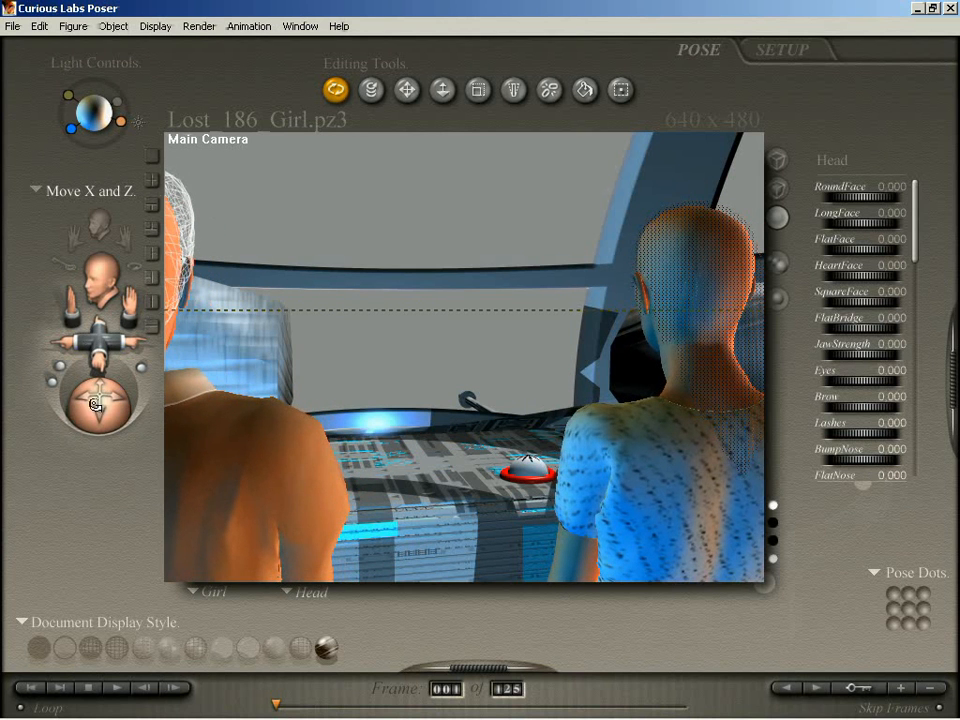
drag(98, 402, 109, 417)
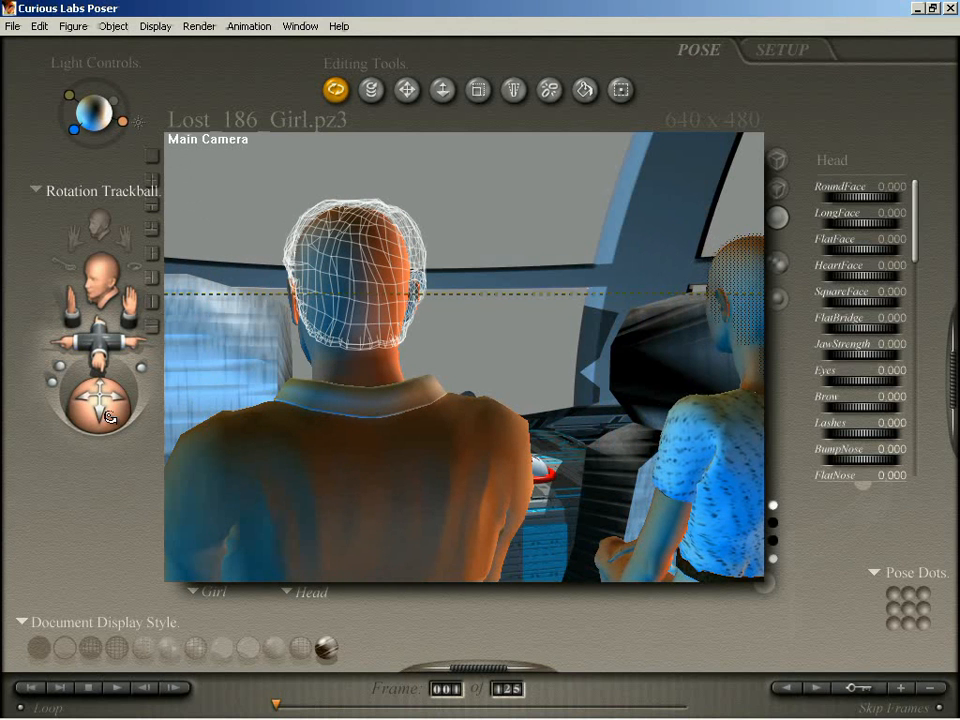
drag(61, 348, 33, 360)
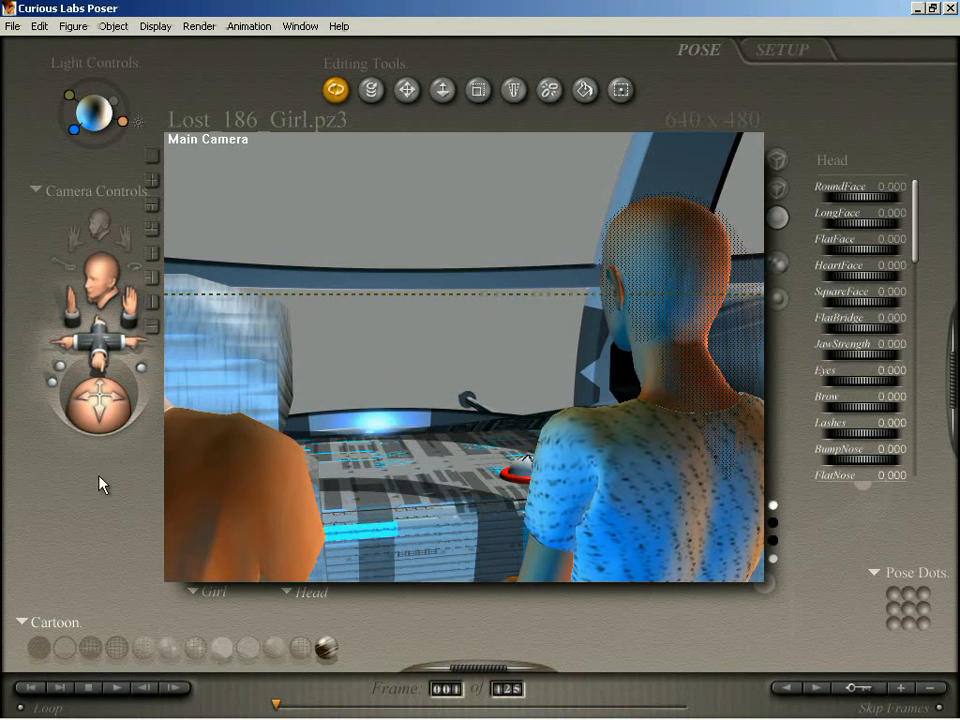
drag(100, 349, 116, 346)
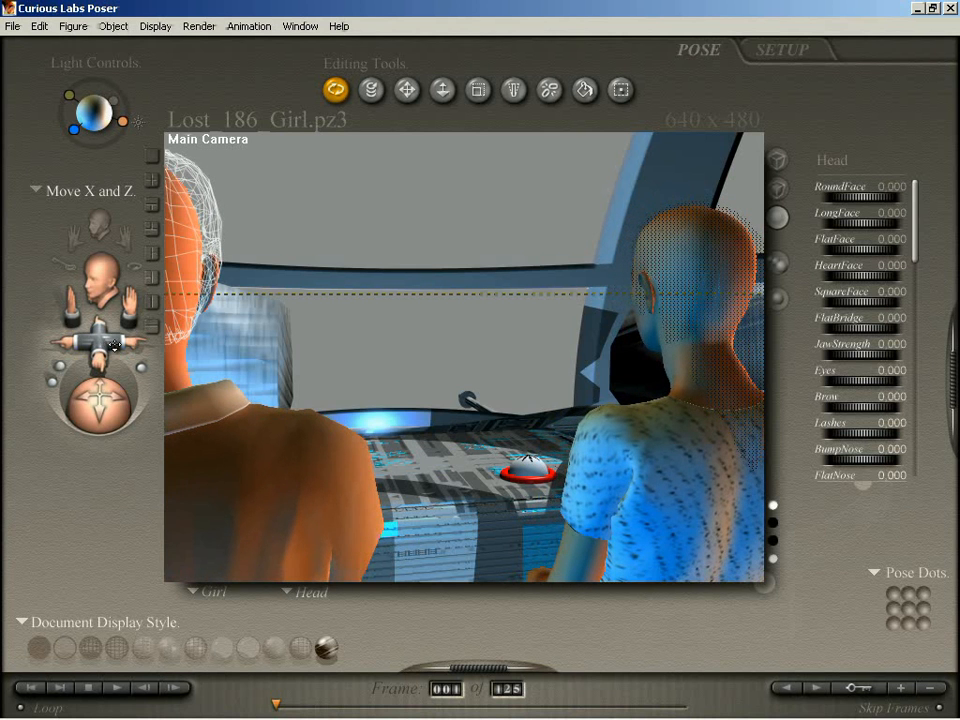
drag(98, 404, 107, 407)
drag(101, 350, 62, 353)
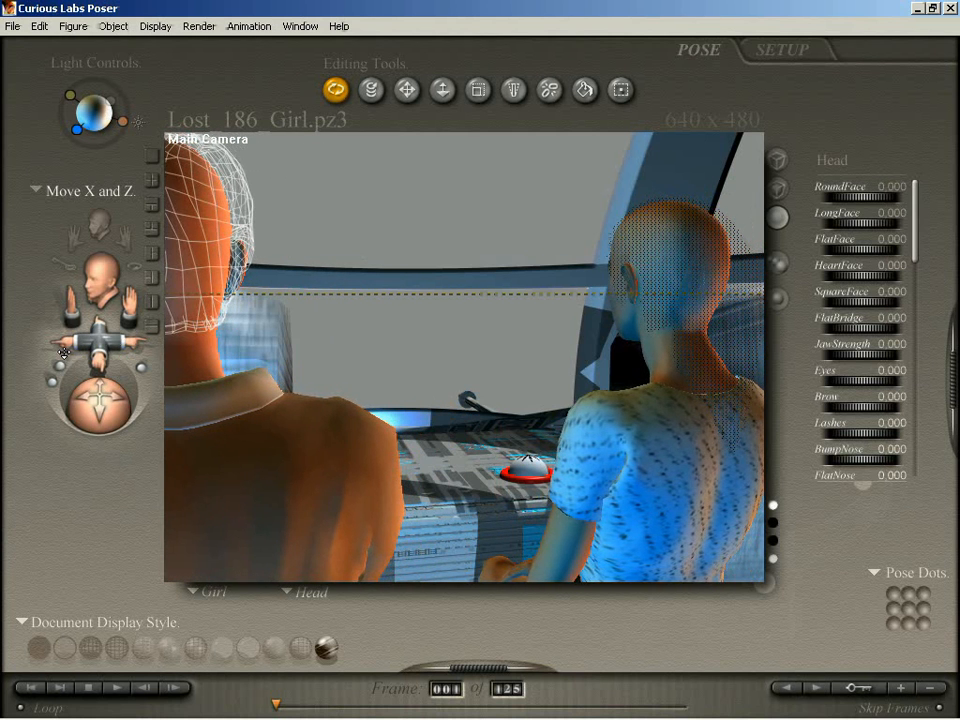
drag(126, 308, 124, 319)
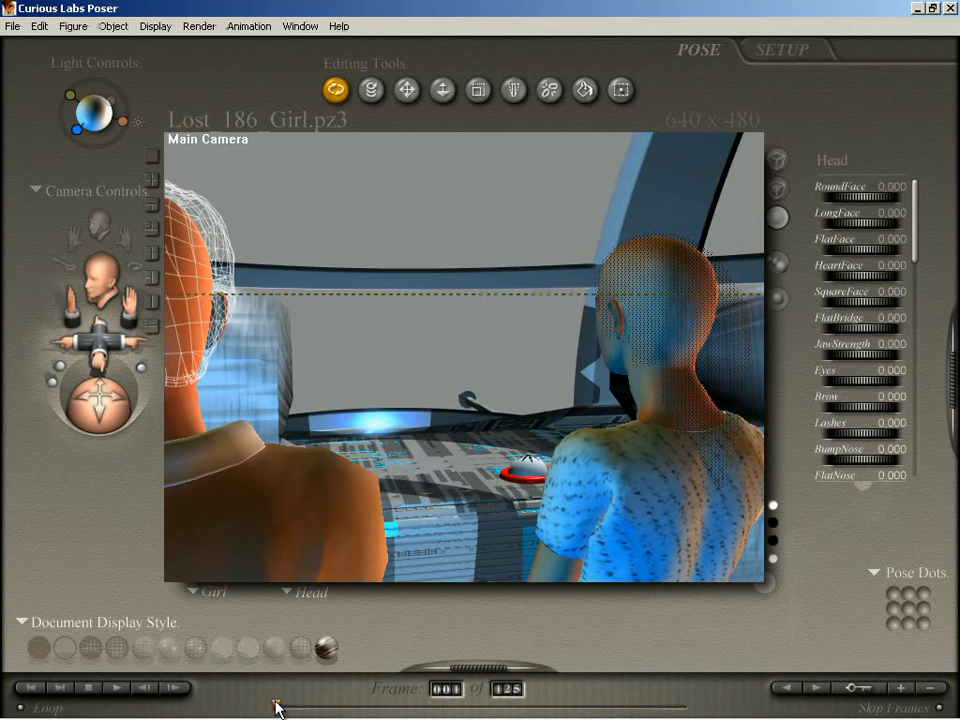
Open the animation graph for the girl's head Twist, show all 125 frames, and shrink and lower the graph below the heads.
drag(277, 708, 251, 703)
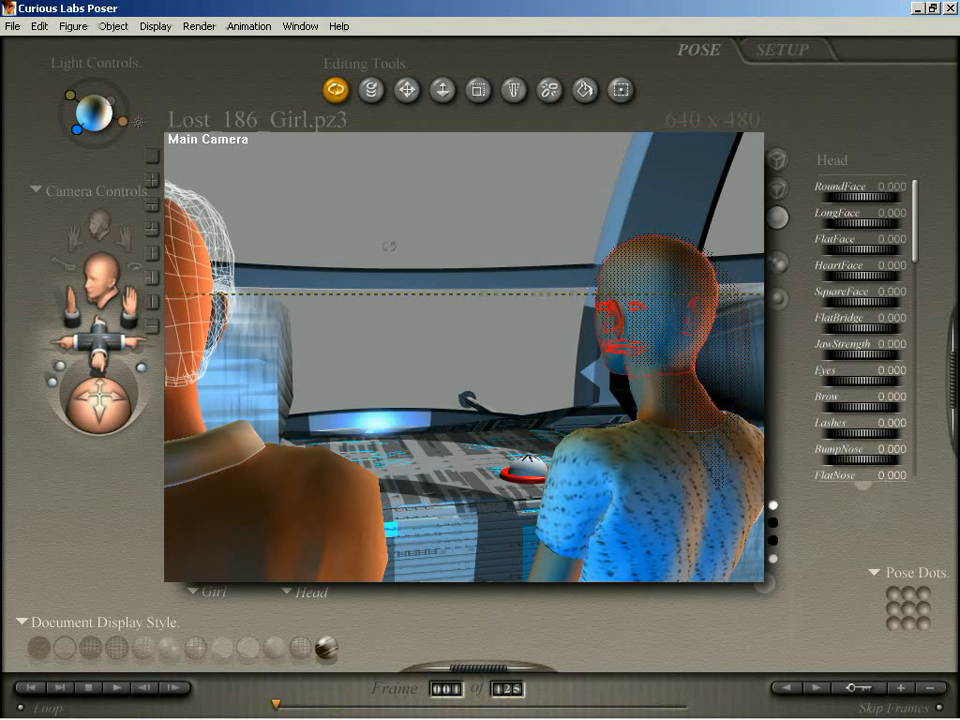
click(298, 27)
click(306, 60)
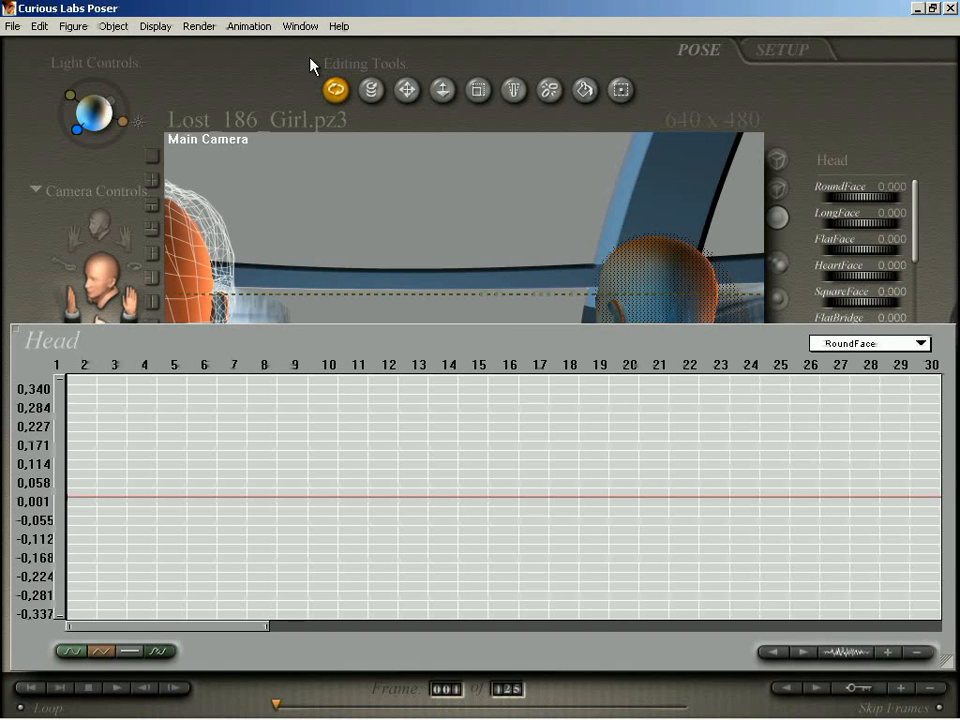
click(919, 343)
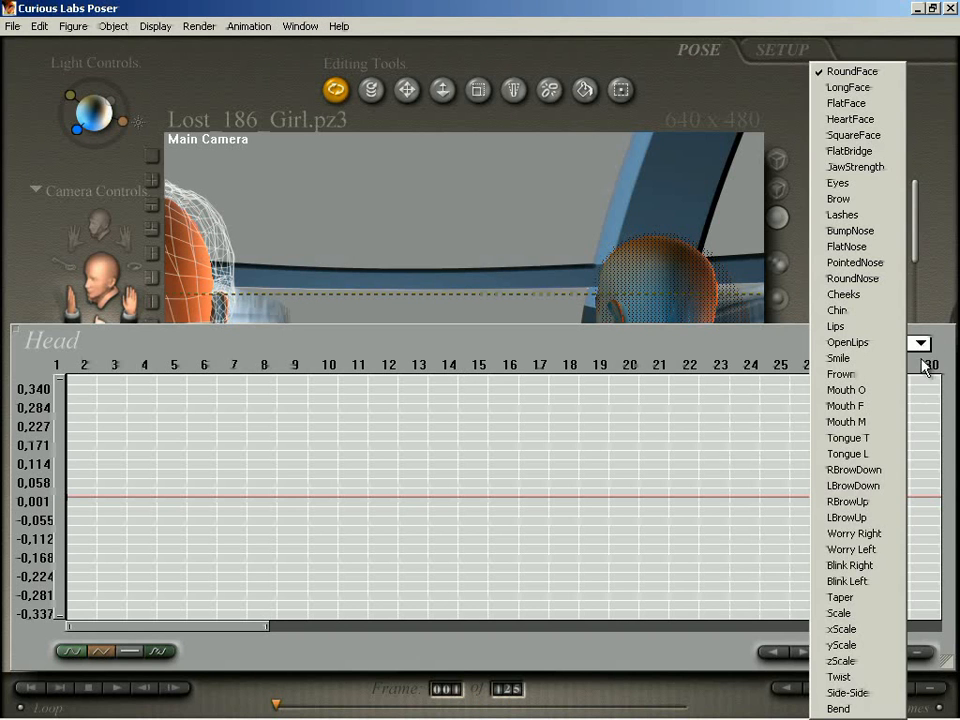
click(840, 677)
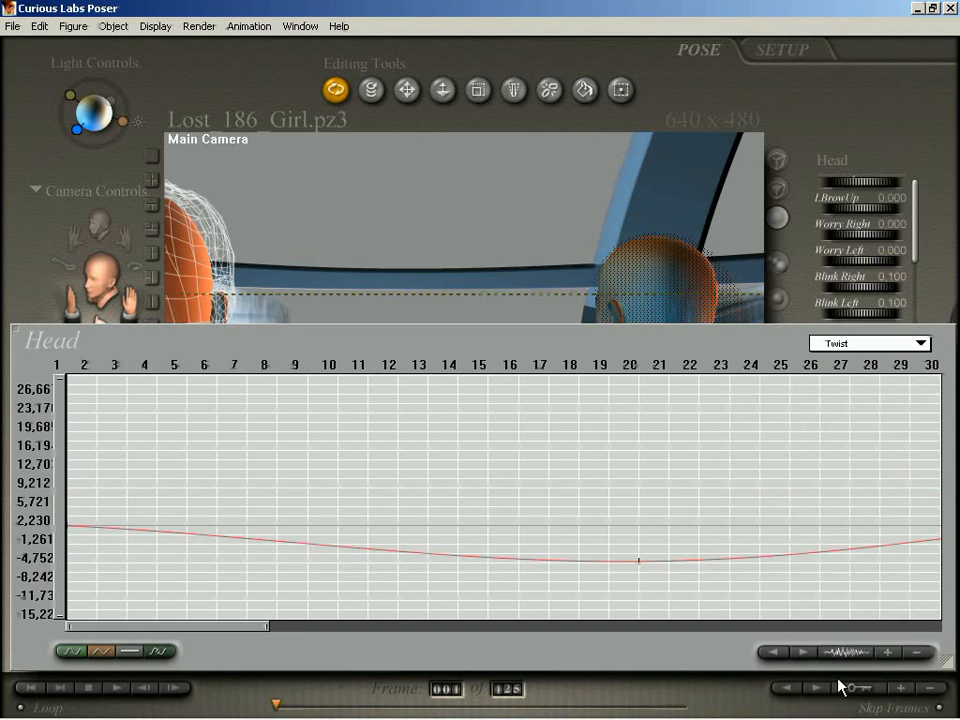
drag(270, 630, 947, 645)
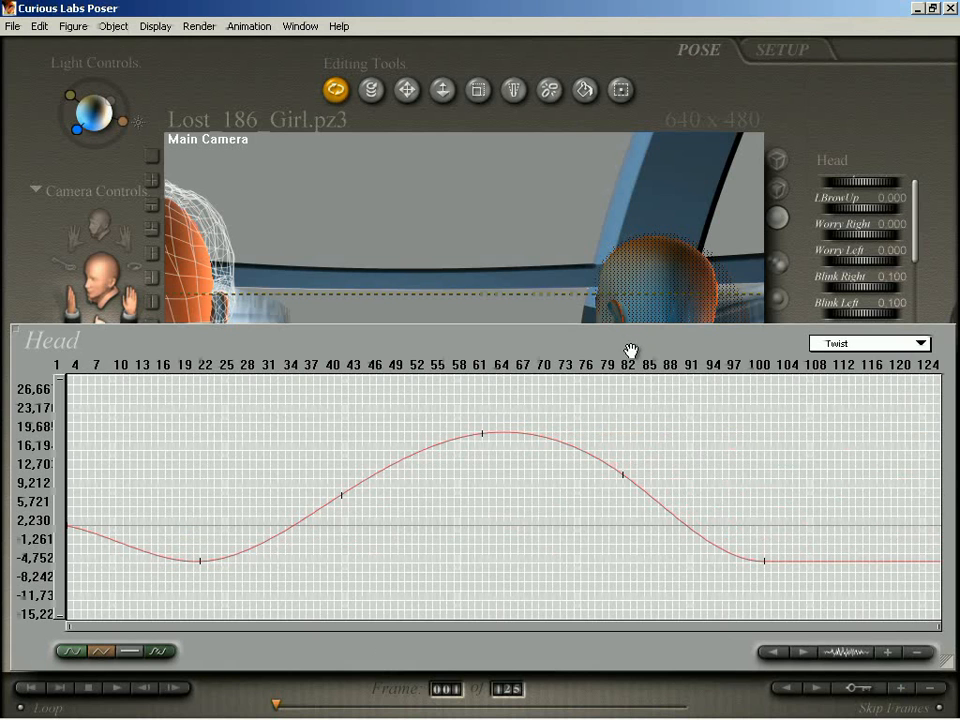
drag(630, 342, 628, 342)
drag(948, 660, 940, 562)
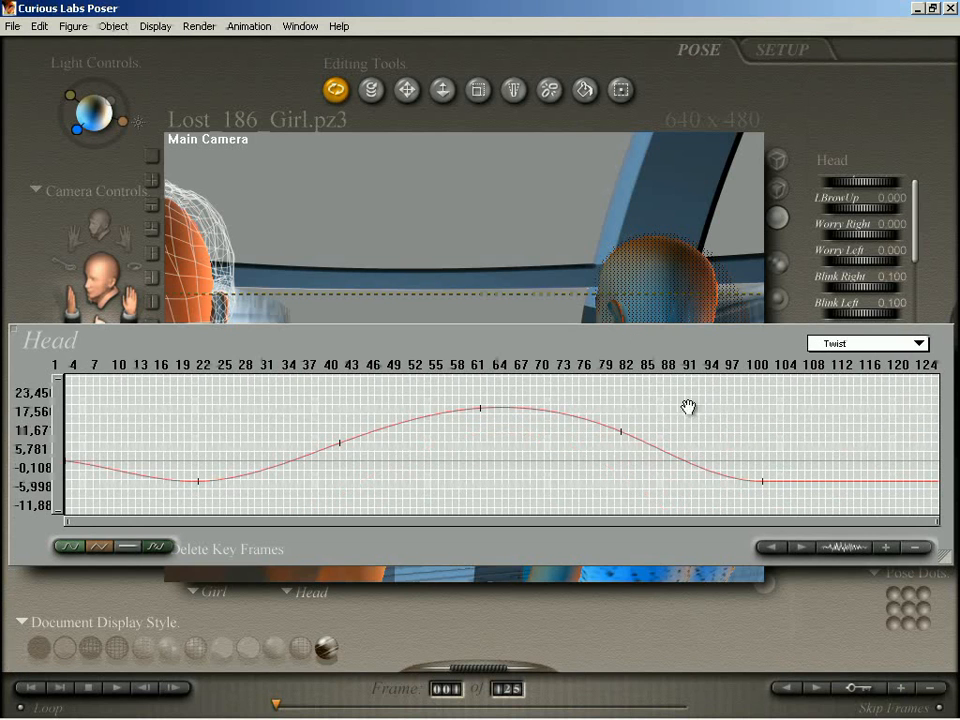
drag(688, 343, 688, 446)
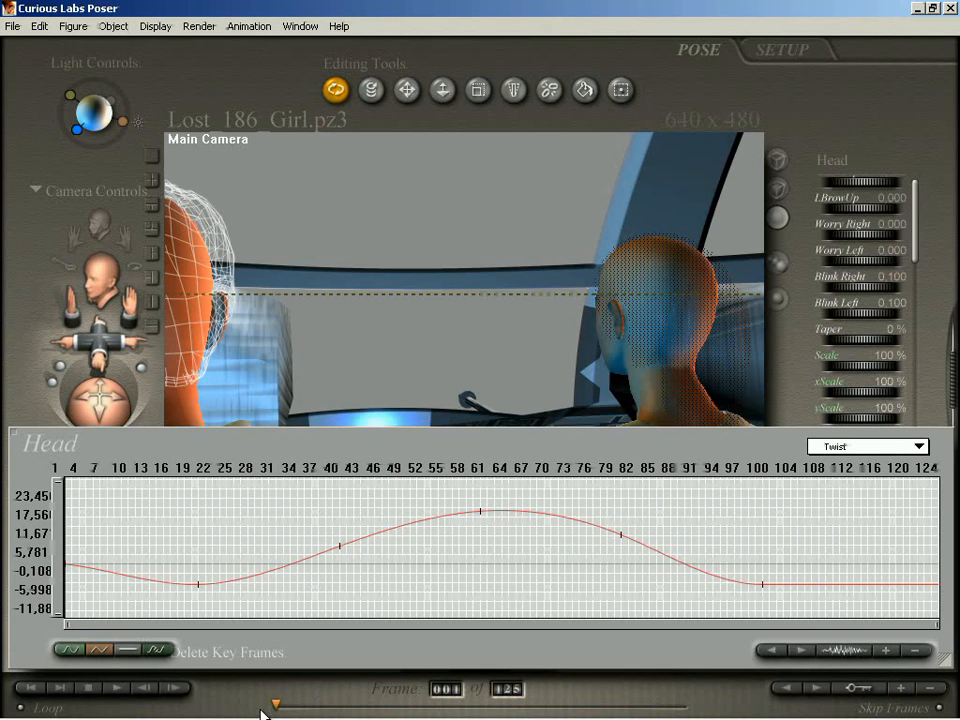
On the girl's head Twist curve, raise the last frame slightly and raise the peak key at frame 60.
drag(277, 707, 603, 707)
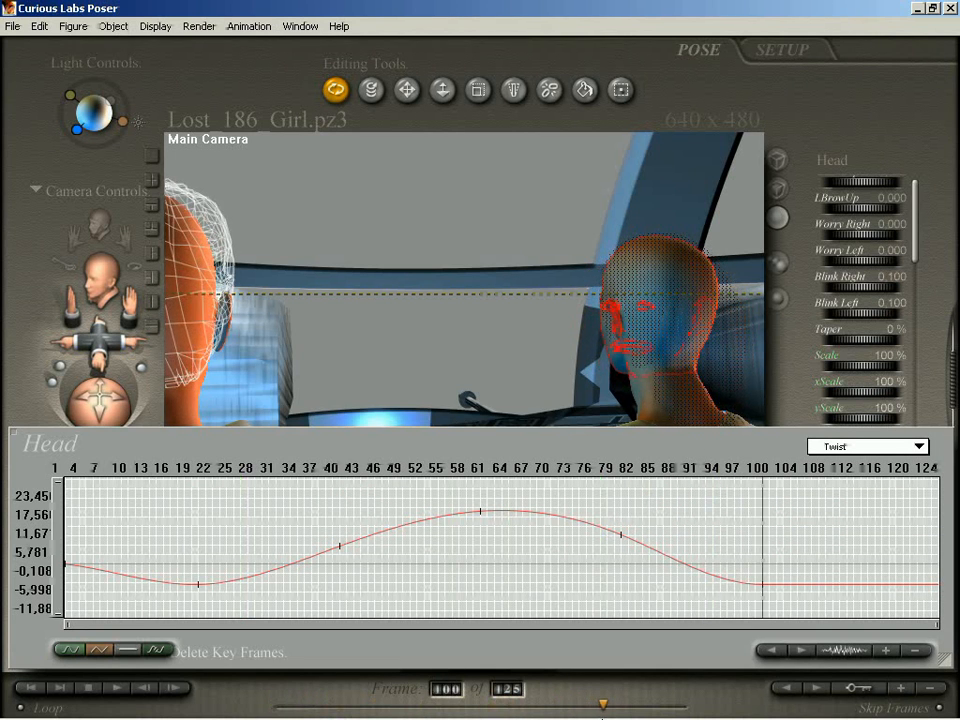
drag(939, 585, 939, 577)
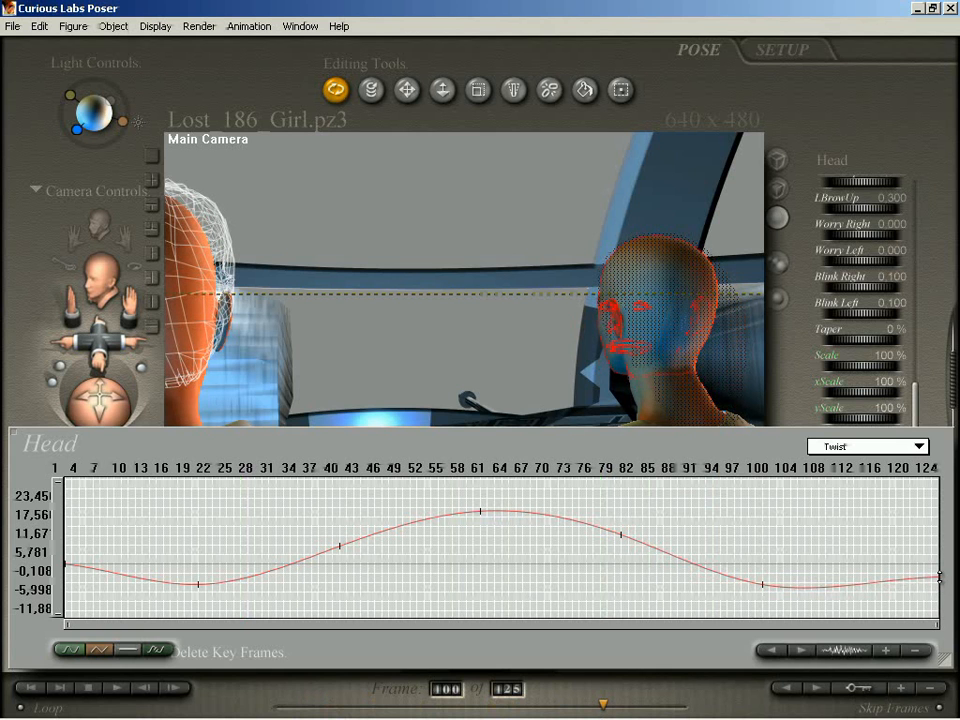
drag(481, 512, 482, 485)
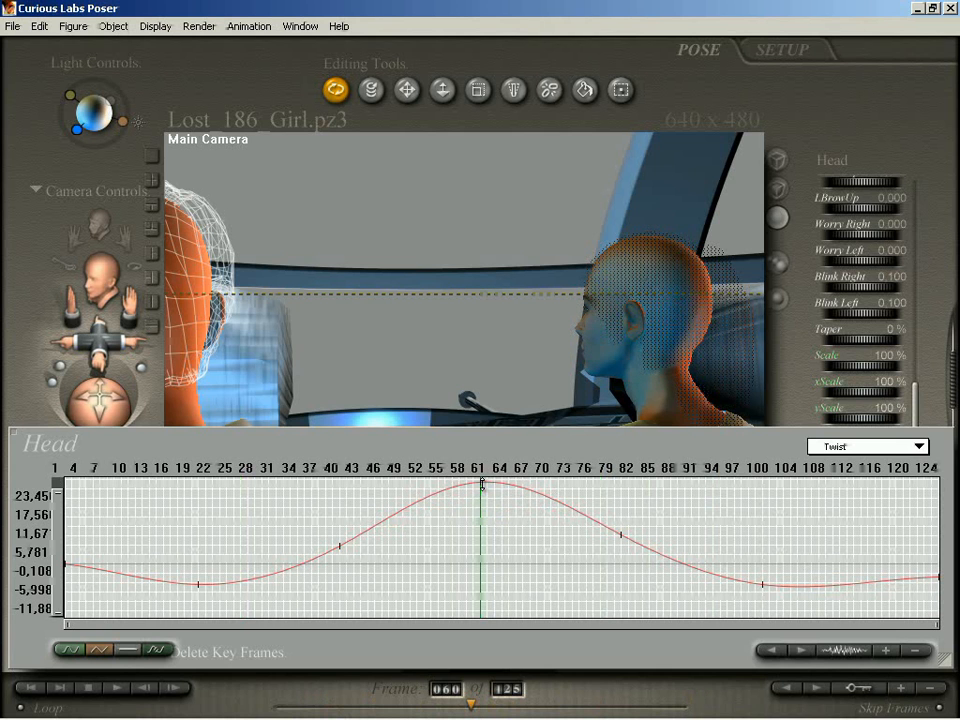
On the head's Side-Side curve, lower frame 60 slightly and raise the last frame, then preview the animation from the start with the graph closed.
click(917, 446)
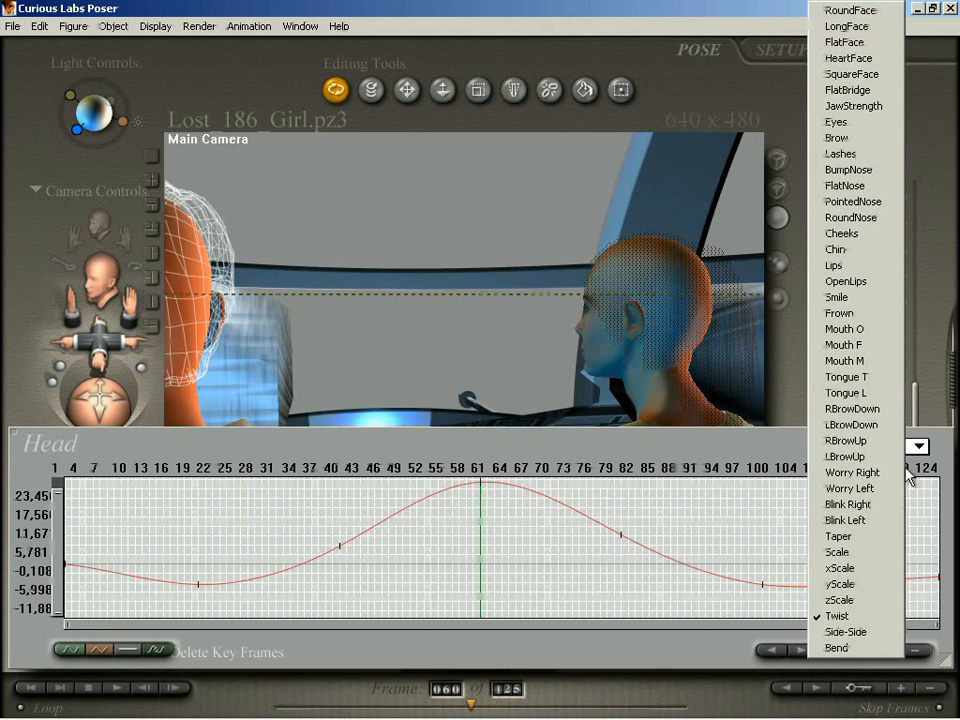
click(849, 632)
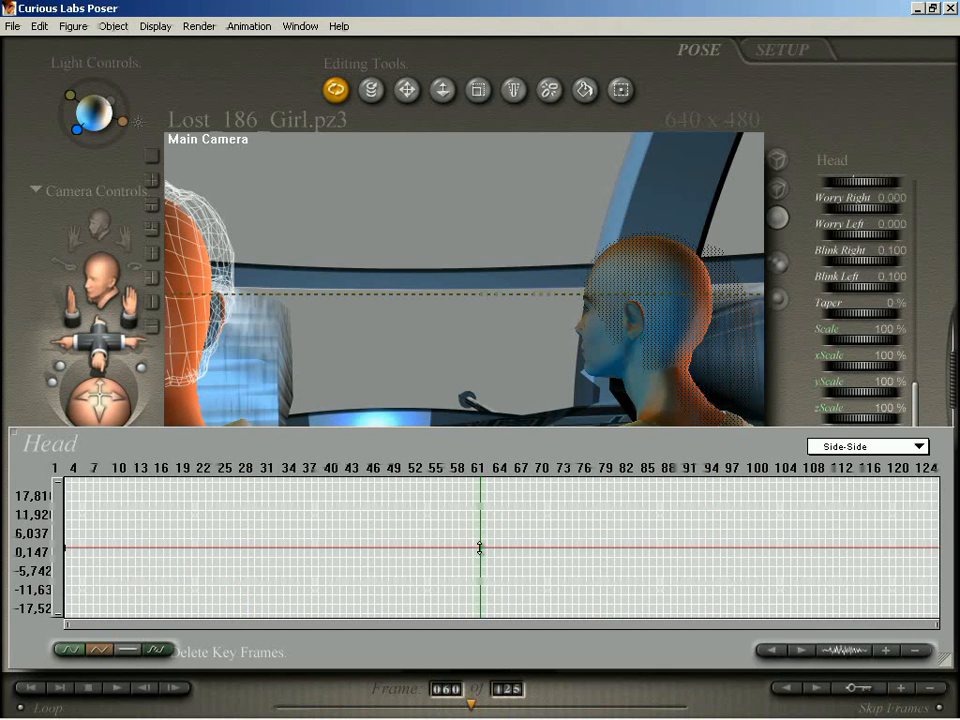
mouse_move(480, 548)
mouse_down()
mouse_move(480, 530)
mouse_move(480, 562)
mouse_up()
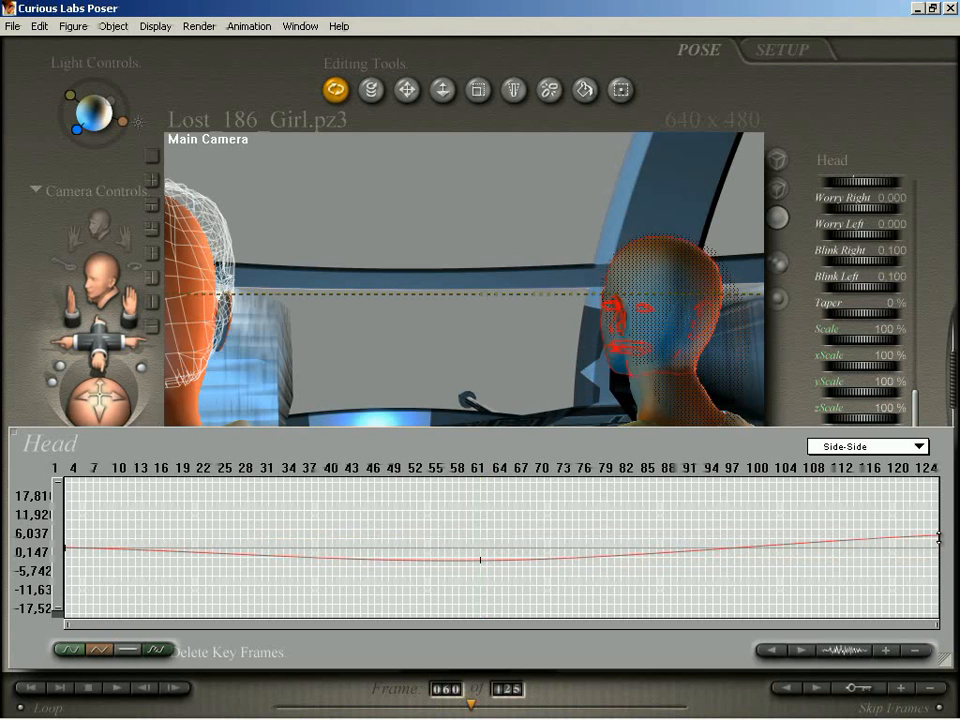
click(697, 692)
drag(690, 707, 266, 705)
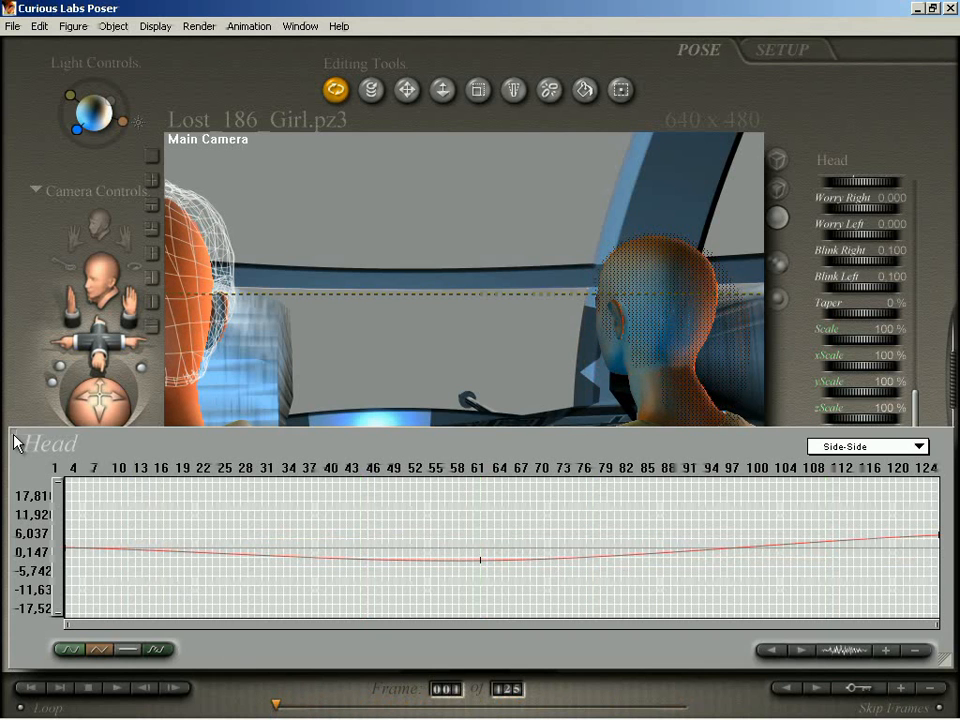
click(13, 433)
drag(275, 704, 251, 705)
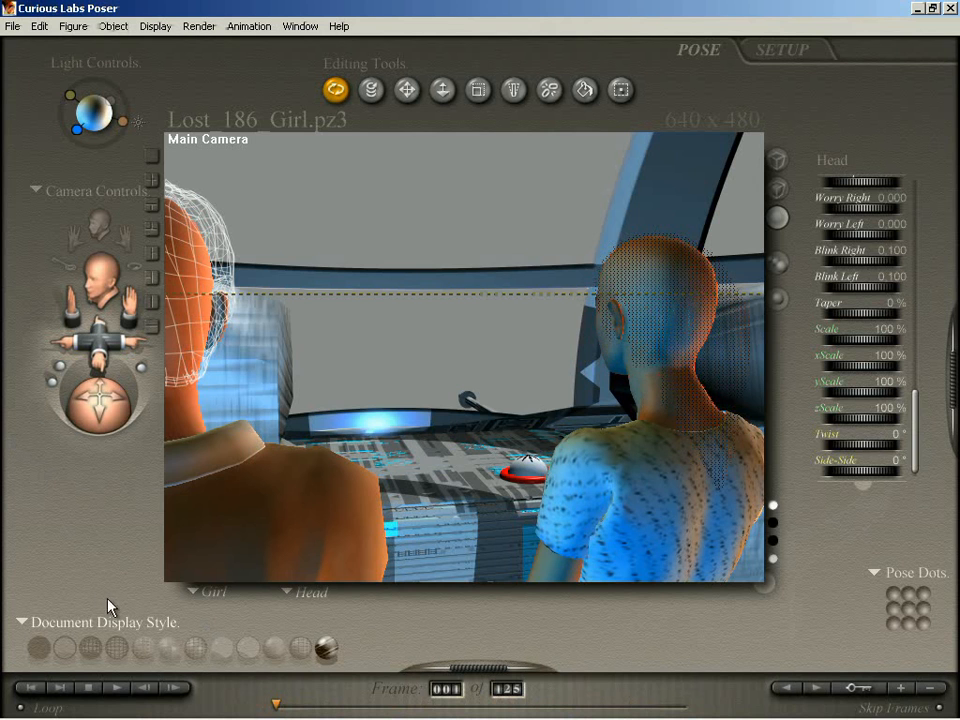
Turn off the Horizon Line guide and clear the cabin background picture.
click(157, 26)
mouse_move(300, 415)
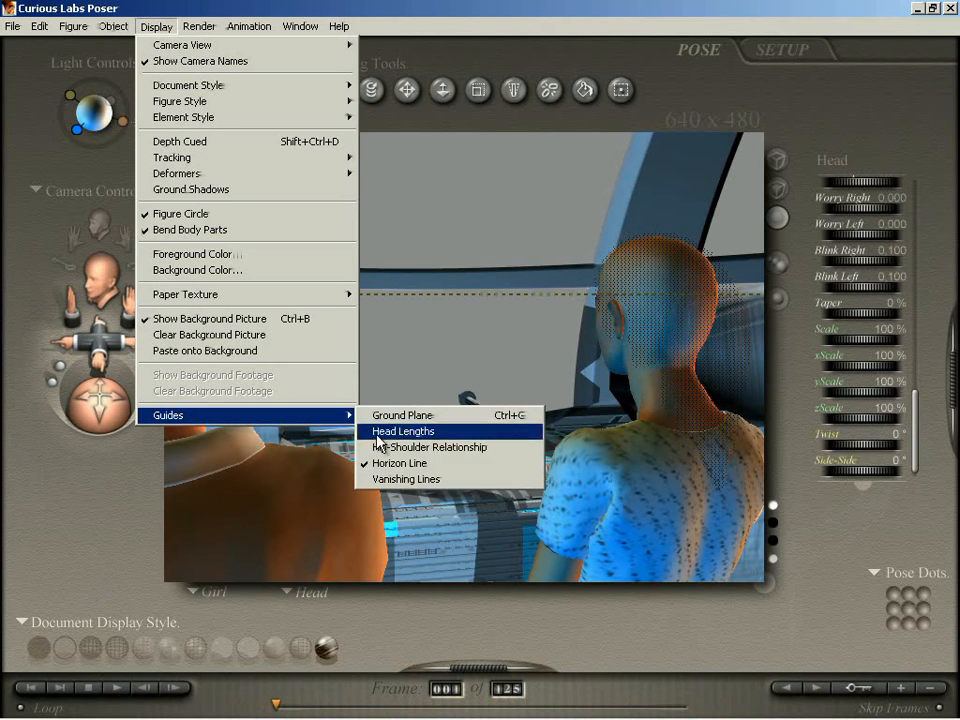
click(388, 466)
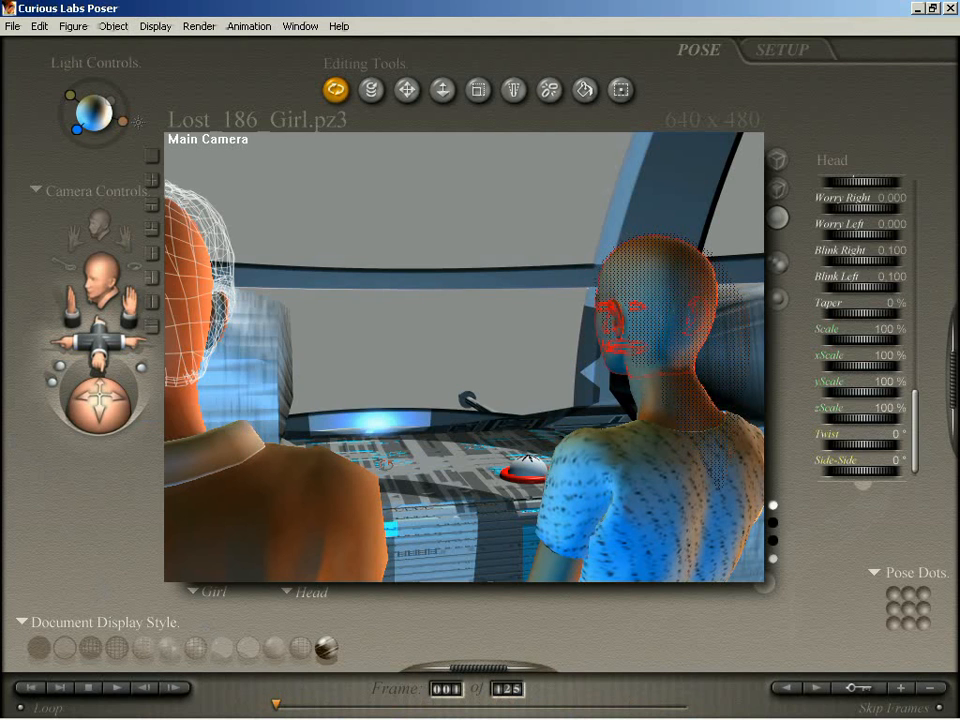
click(157, 26)
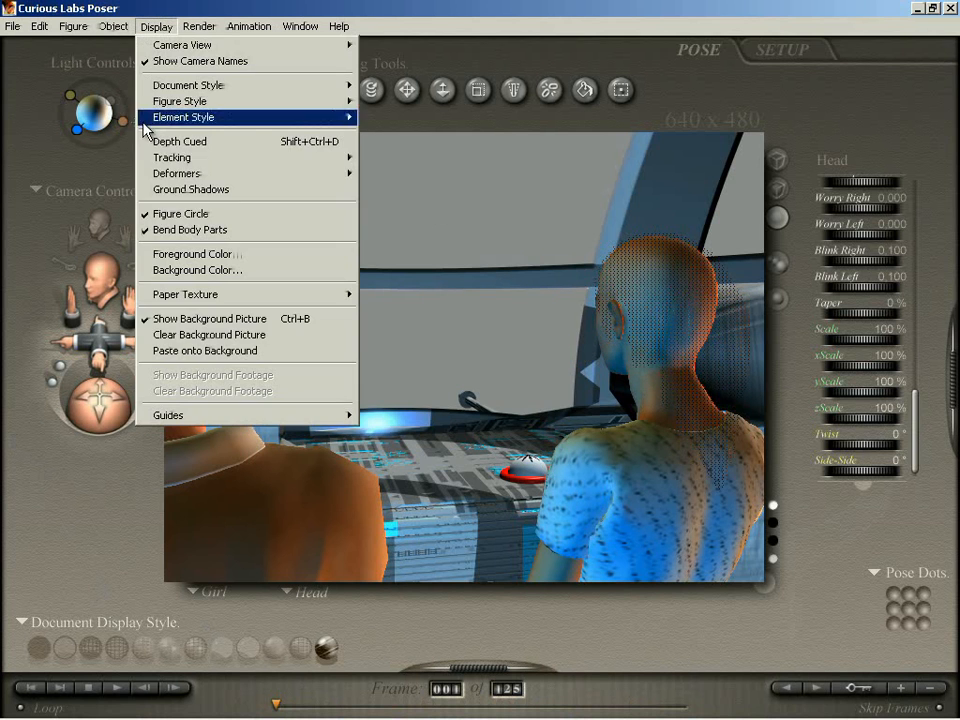
click(190, 335)
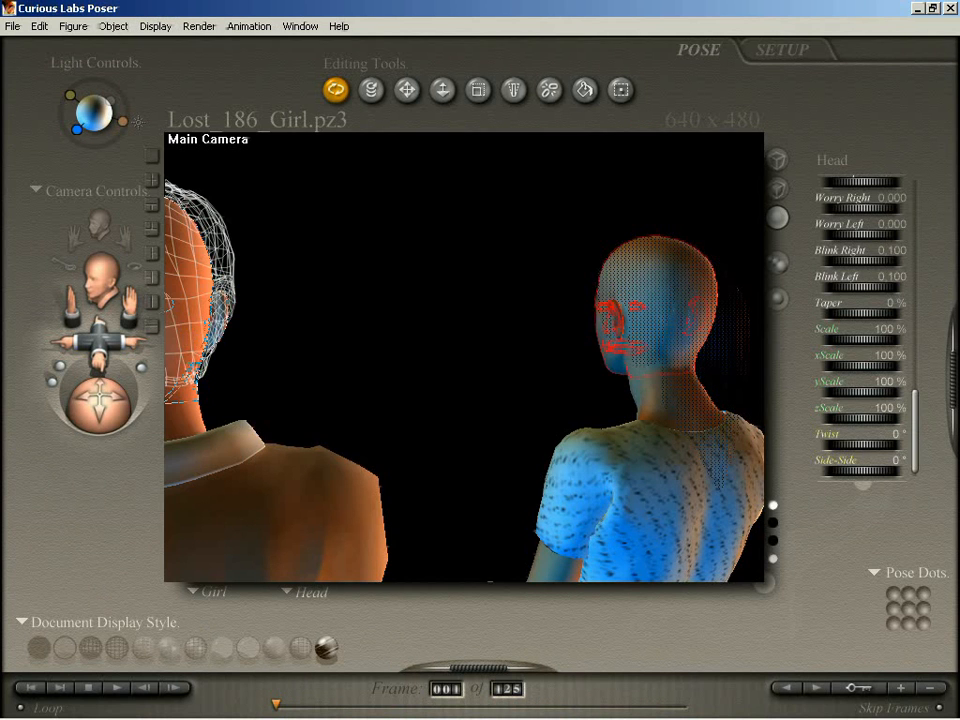
Disable Skip Frames and set up a full-resolution AVI movie with the current render settings, accepting the anti-aliased render options.
click(249, 26)
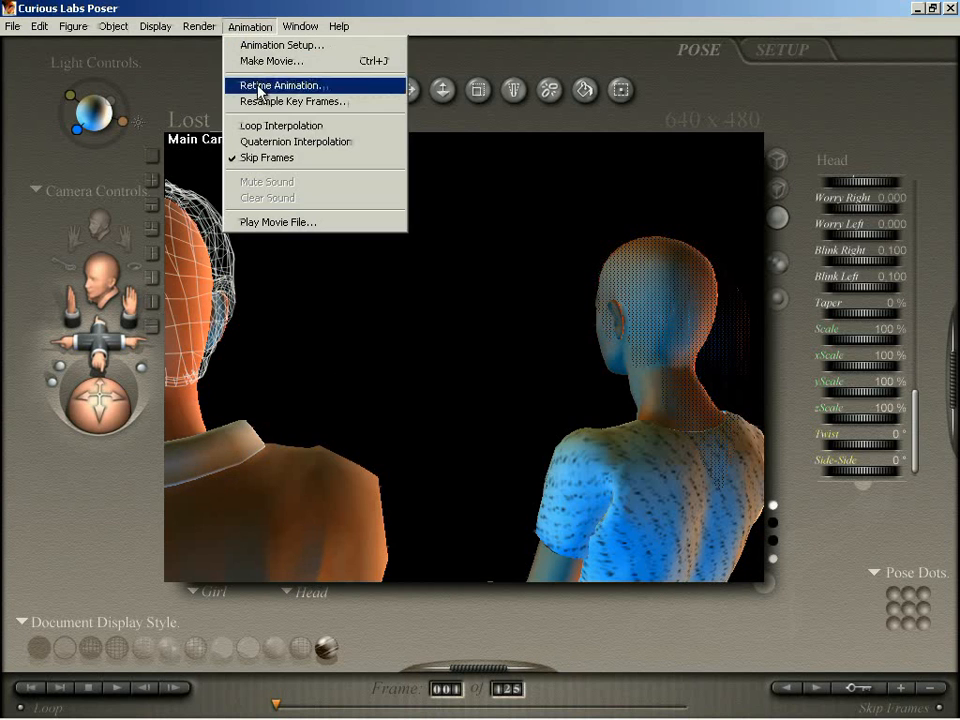
click(272, 158)
click(247, 28)
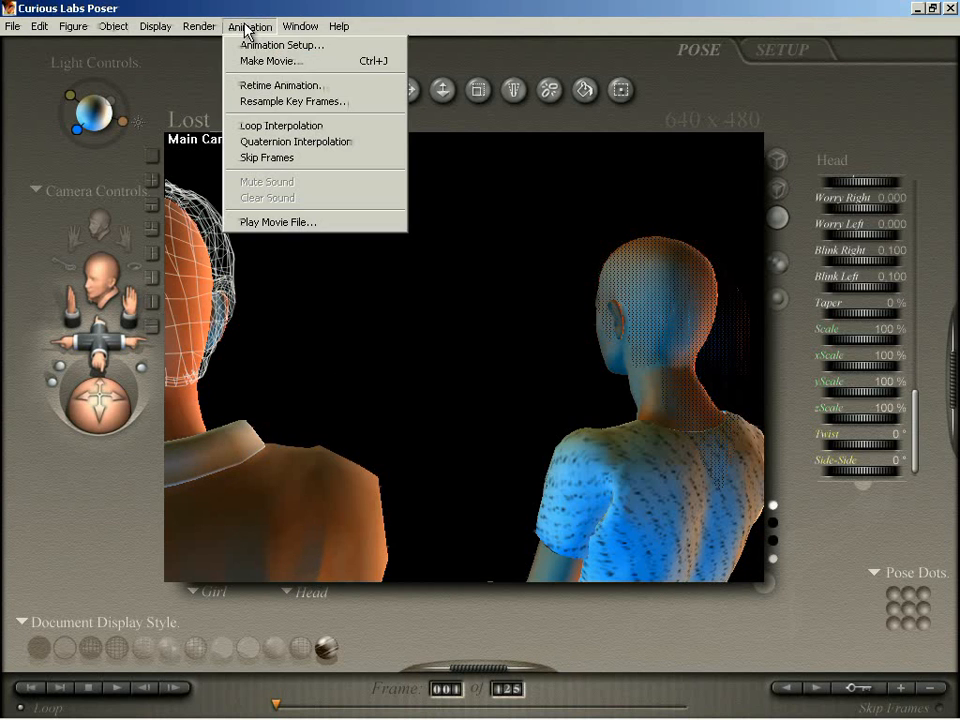
click(278, 62)
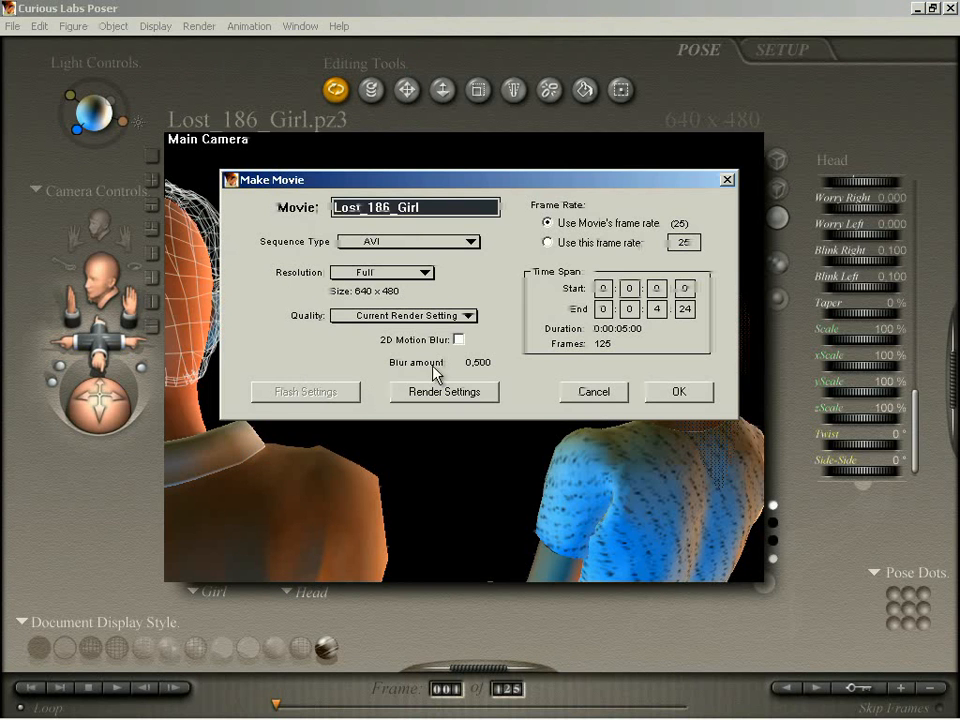
click(476, 318)
click(470, 322)
click(458, 393)
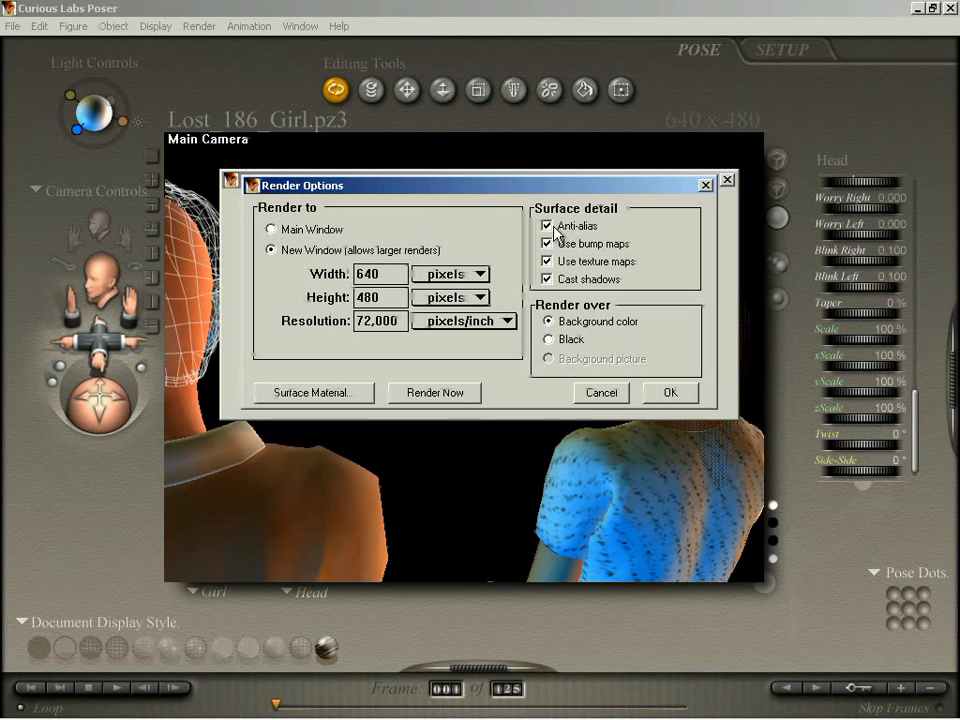
click(670, 398)
click(680, 402)
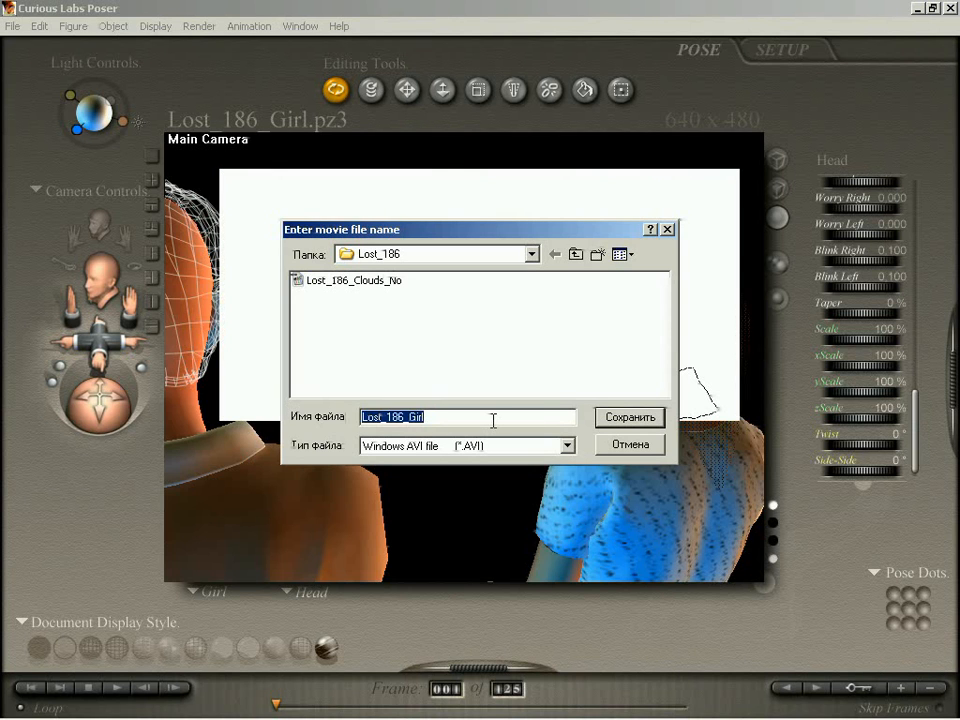
Name the movie Lost_186_Girl_No.avi and output it at compression quality 100 with uncompressed full frames.
click(493, 420)
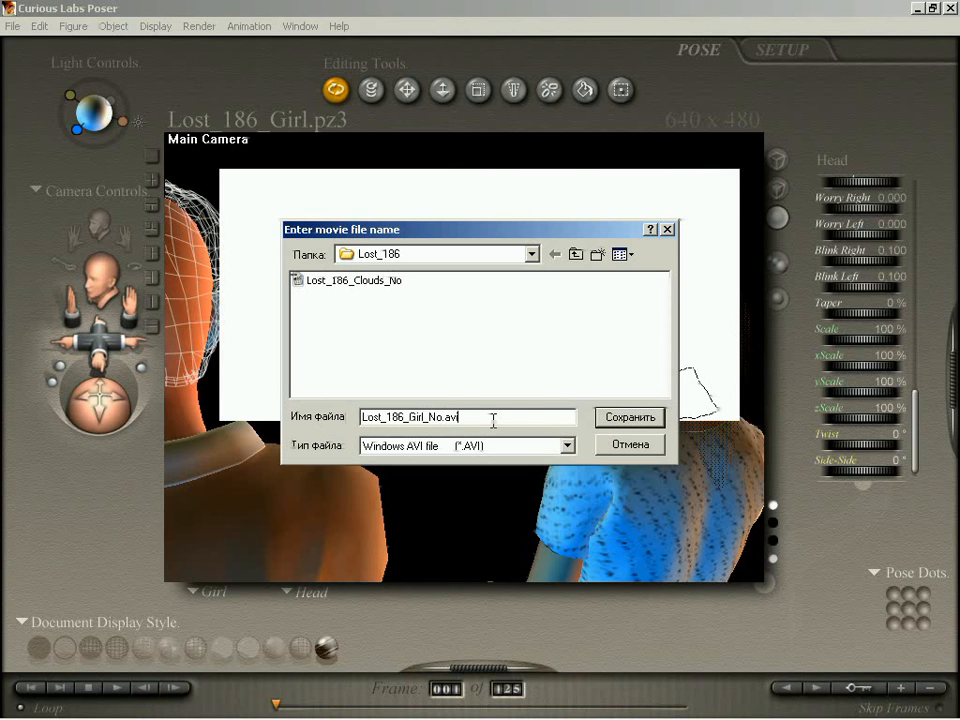
click(638, 420)
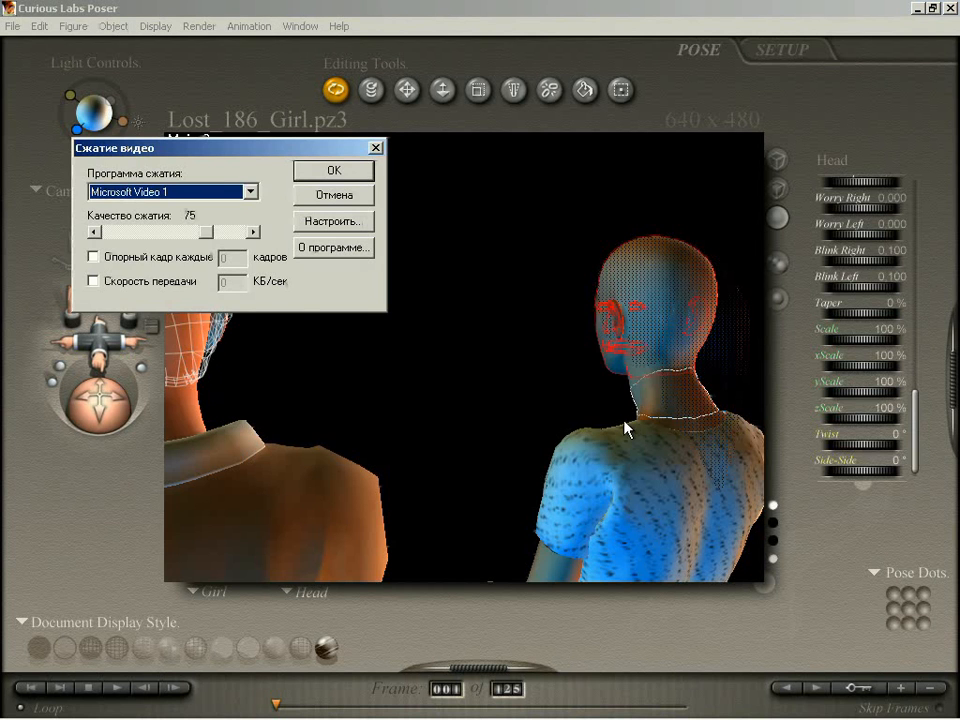
click(254, 232)
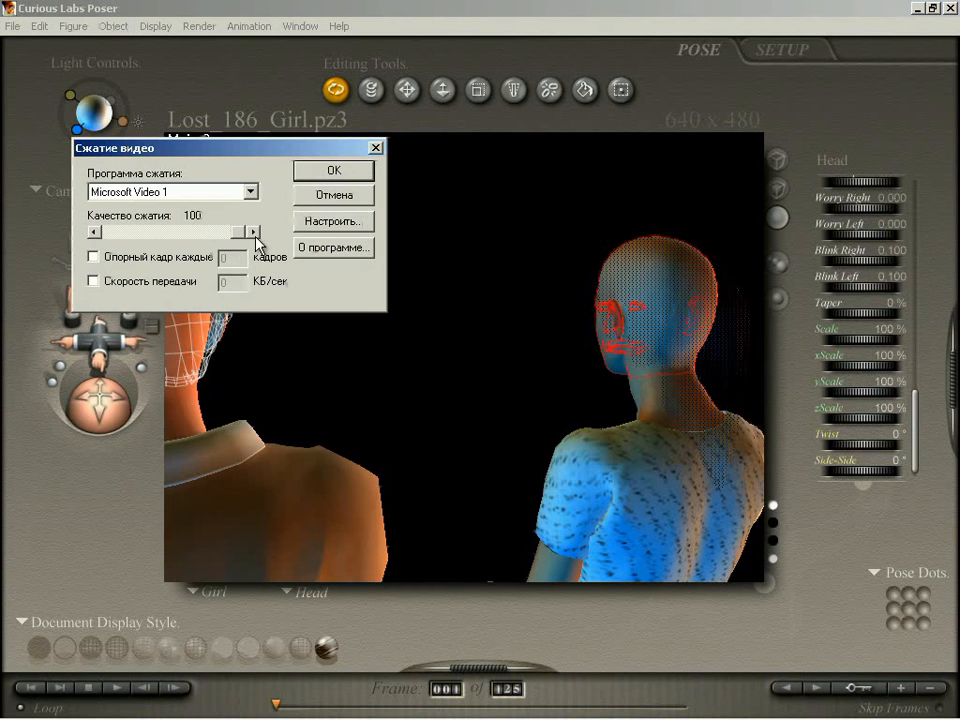
click(250, 191)
scroll(182, 270, down, 3)
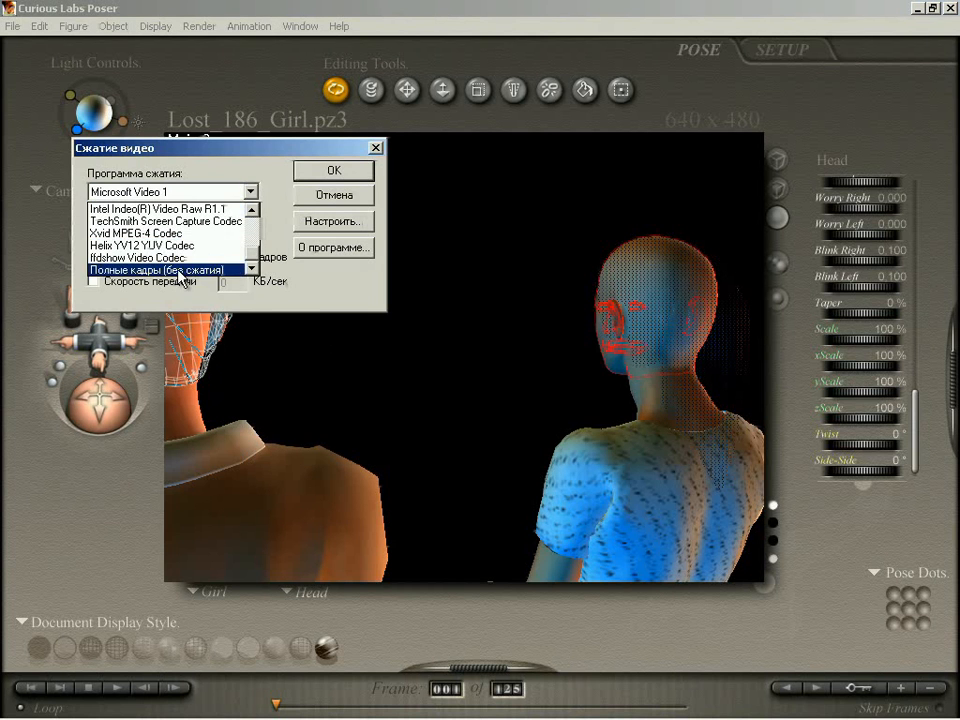
click(181, 270)
click(336, 174)
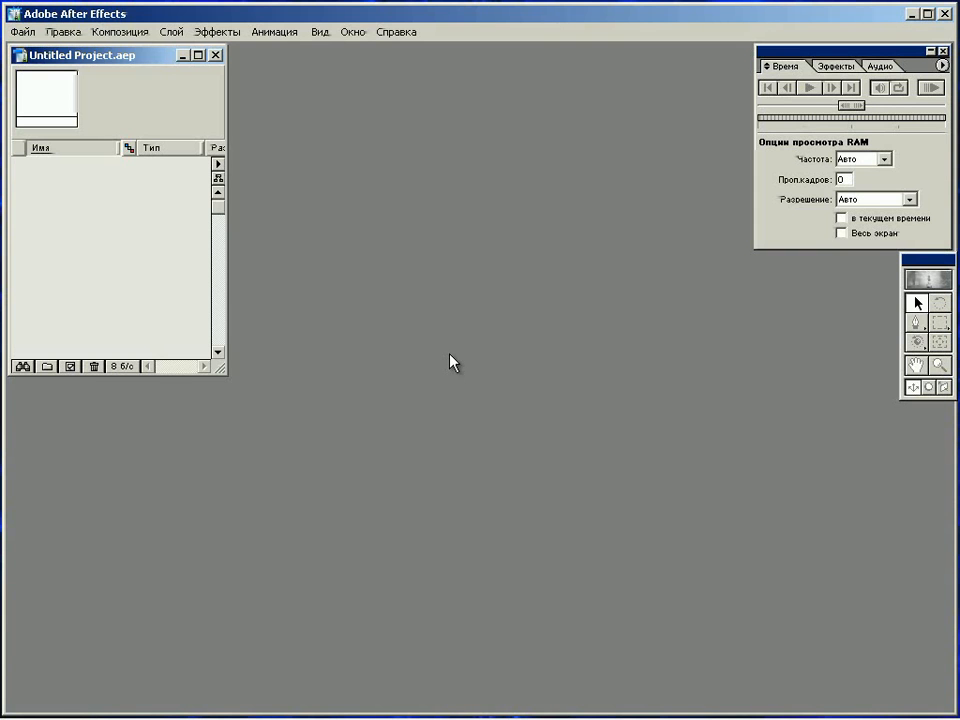
Switch to After Effects and set the new project's time base to 25 frames per second.
click(21, 33)
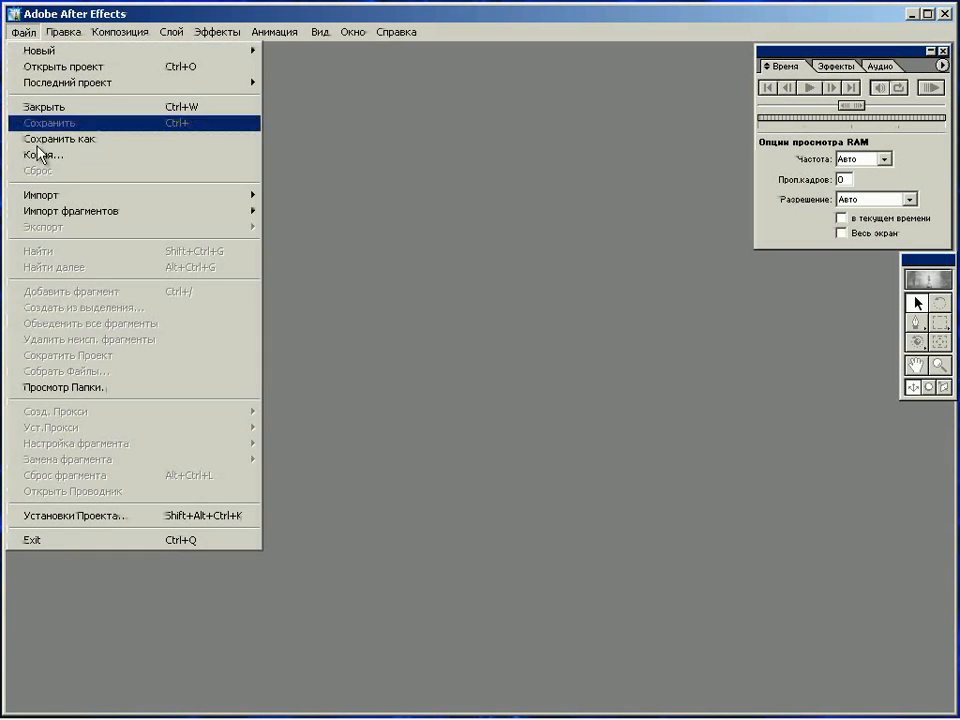
click(77, 516)
click(576, 215)
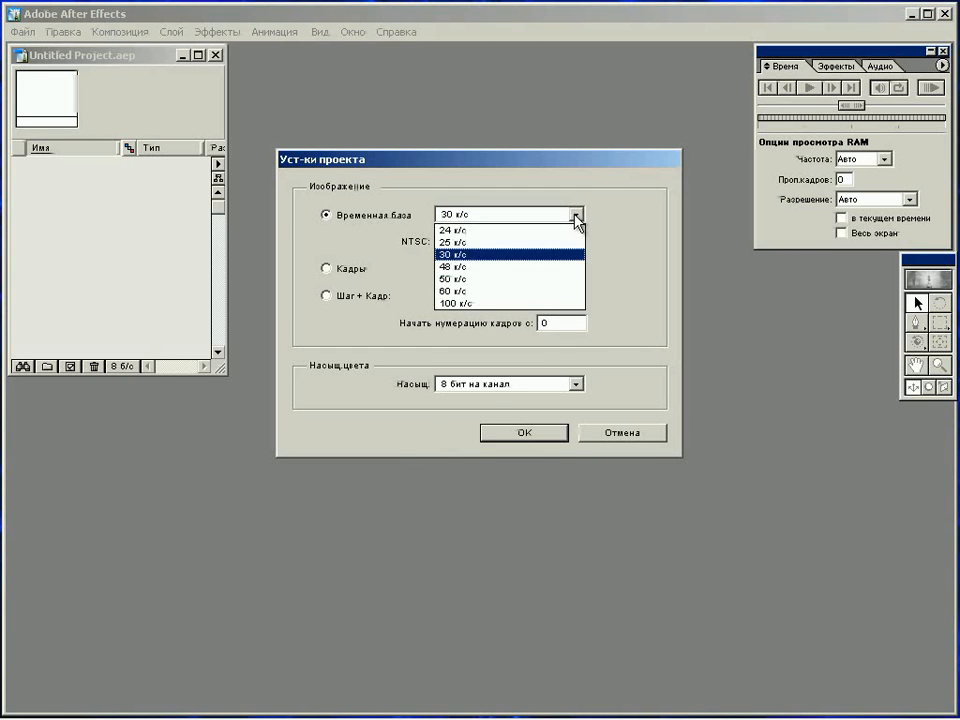
click(468, 243)
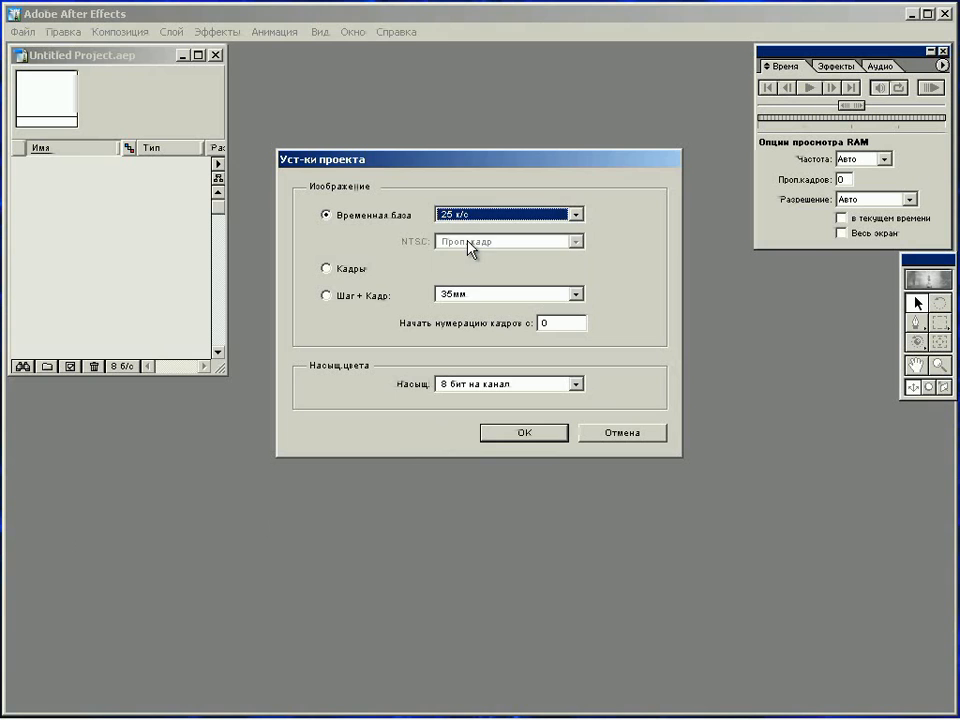
click(526, 434)
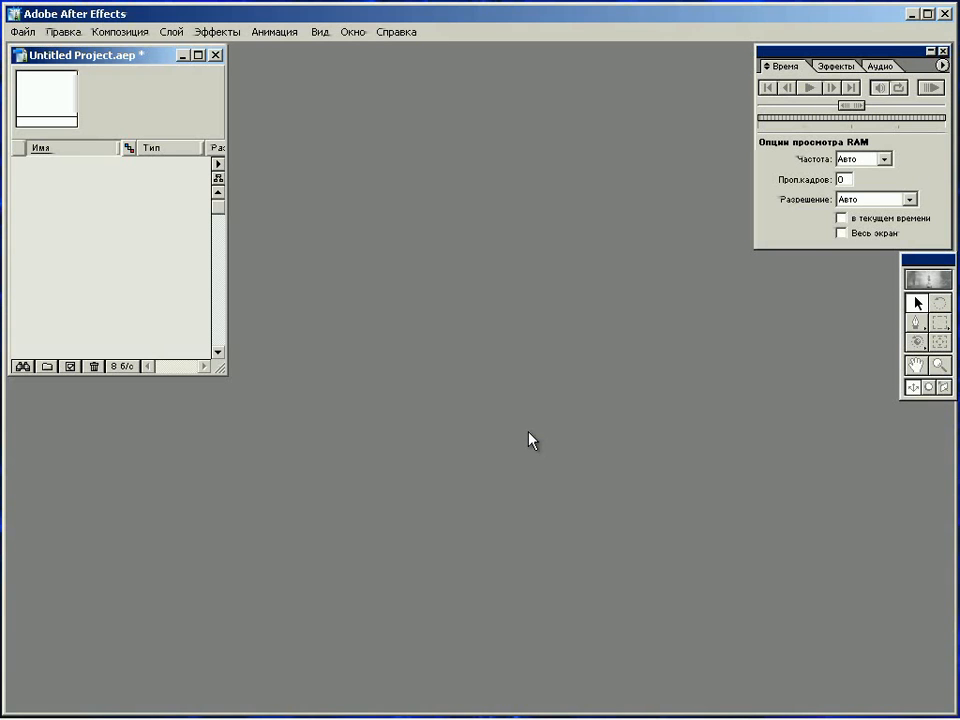
Create a 640 x 480 composition at 25 frames per second with a duration of 0:00:05:00.
click(124, 33)
click(146, 52)
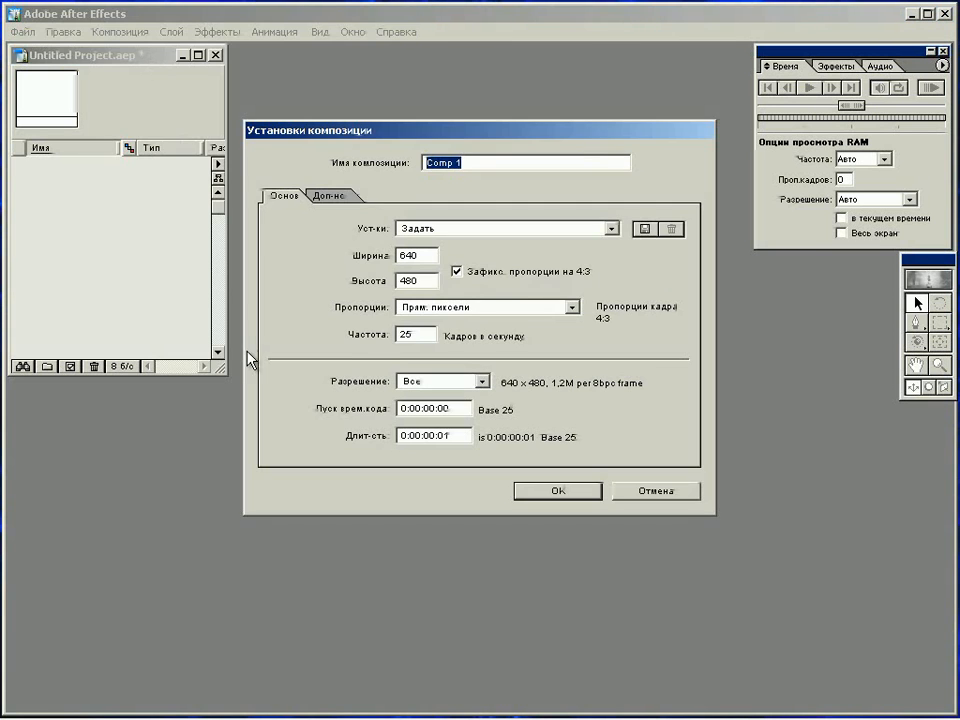
click(430, 436)
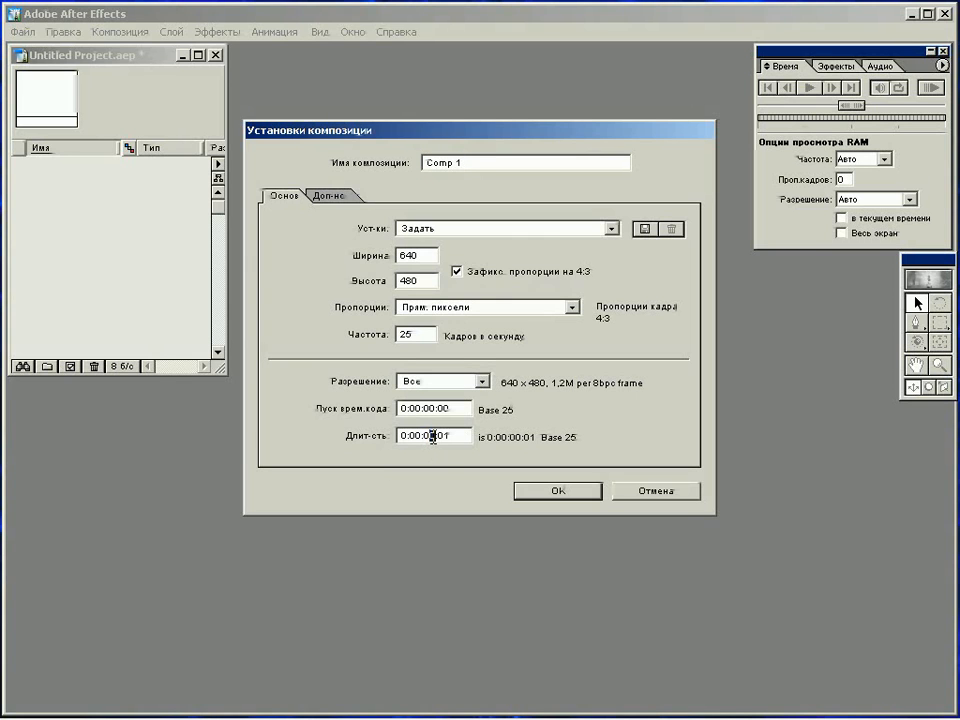
text(5)
text(0)
click(560, 494)
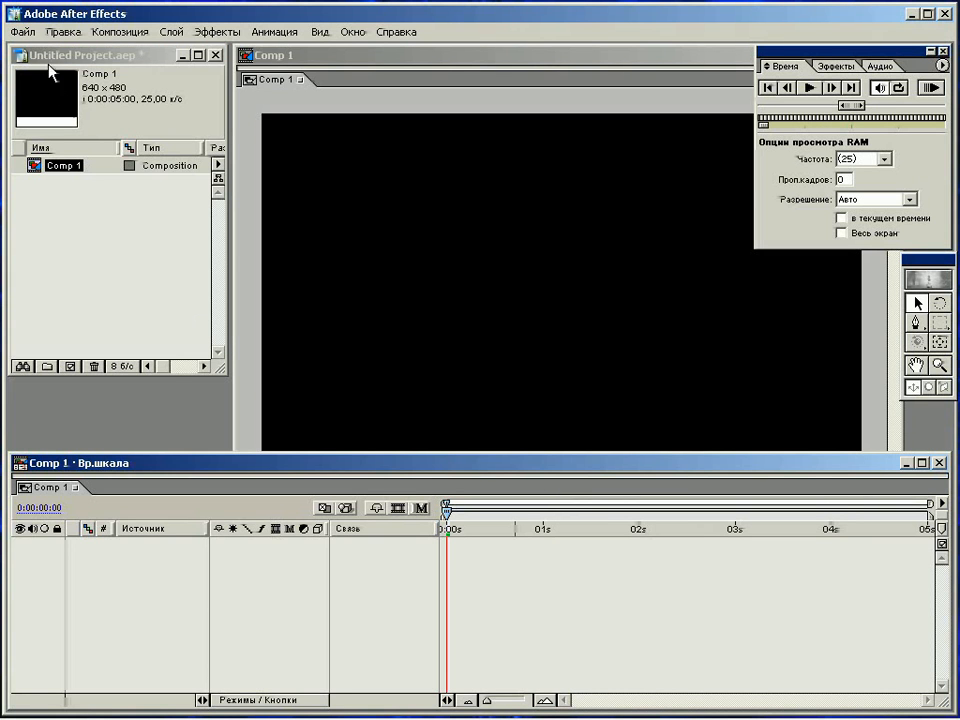
Import Lost_186_Clouds_No.avi, add it to the composition as a layer and scrub through it.
click(22, 31)
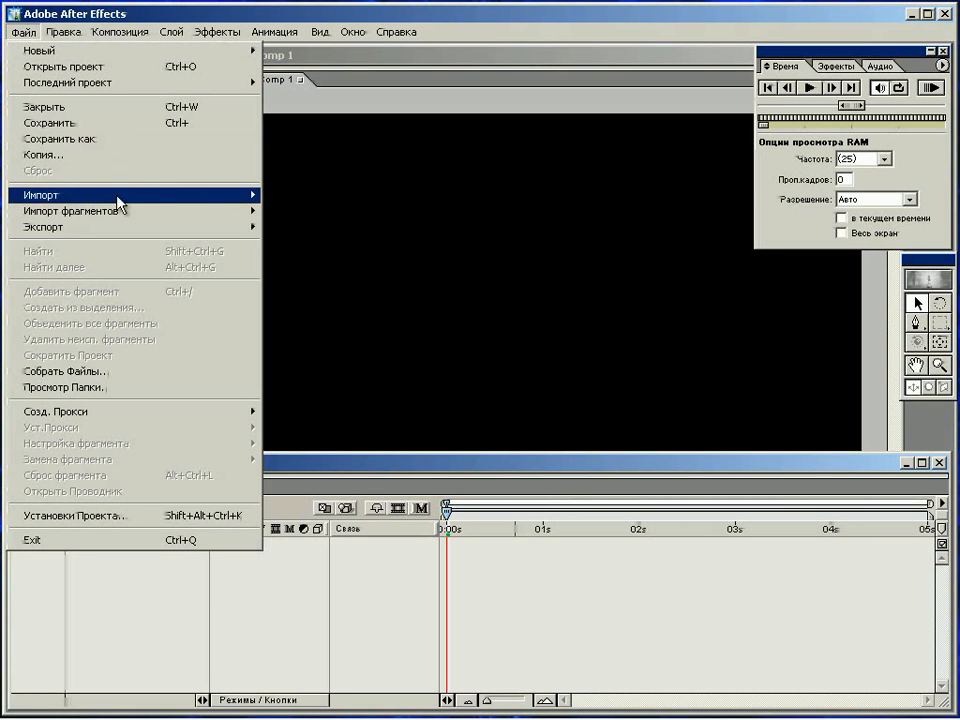
mouse_move(160, 195)
click(300, 198)
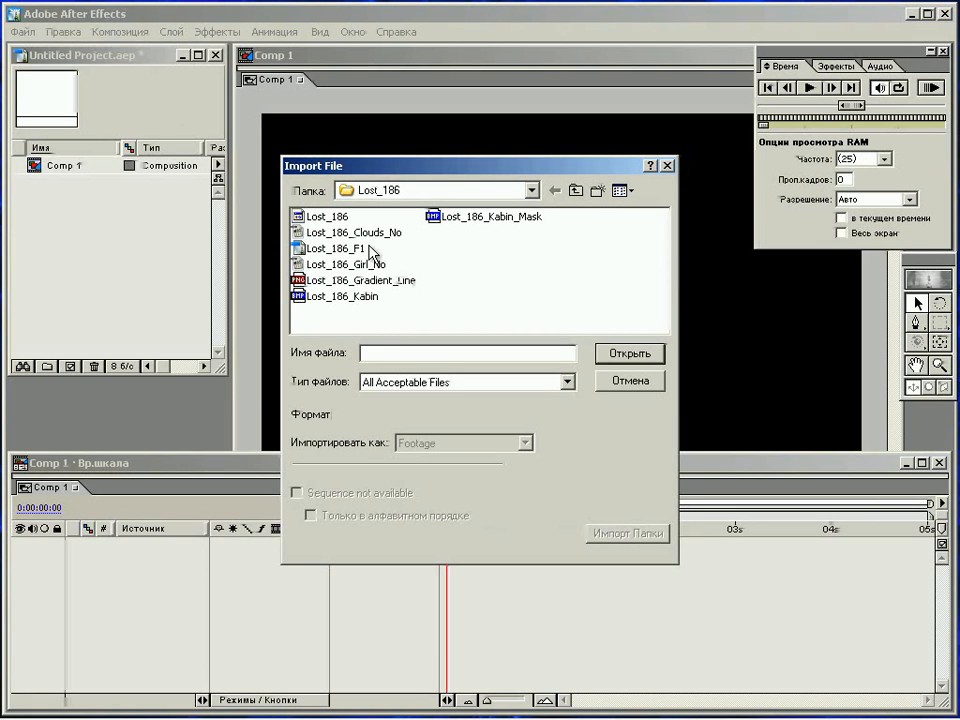
click(398, 234)
click(630, 354)
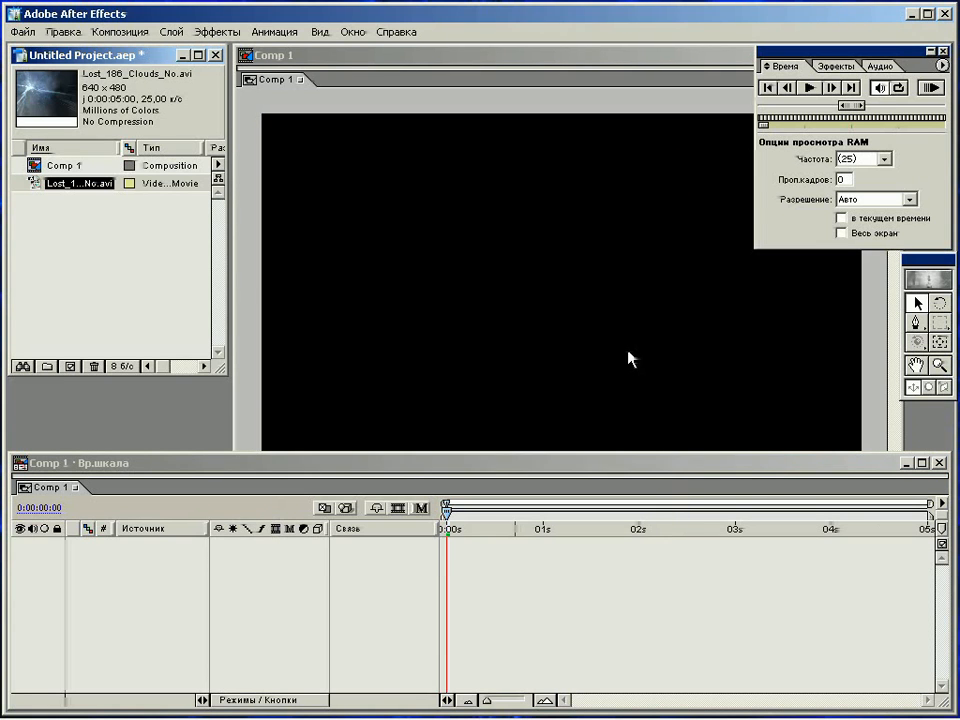
drag(87, 193, 148, 594)
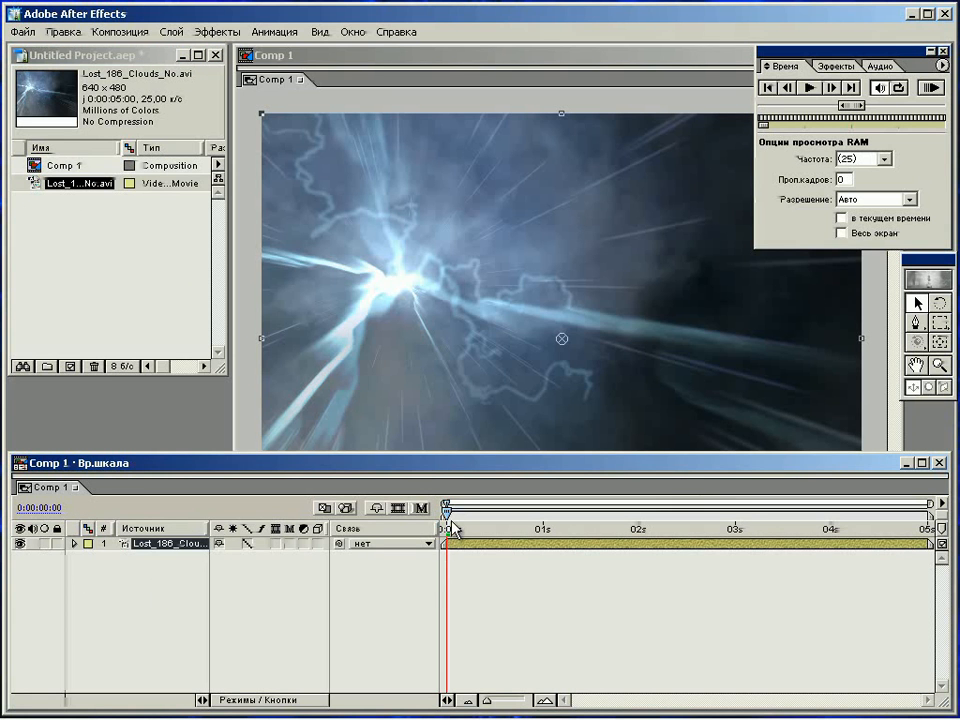
mouse_move(450, 527)
mouse_down()
mouse_move(606, 521)
mouse_move(444, 523)
mouse_up()
Import Lost_186_Kabin.bmp, place it as a layer above the clouds and scrub through the composition.
click(18, 31)
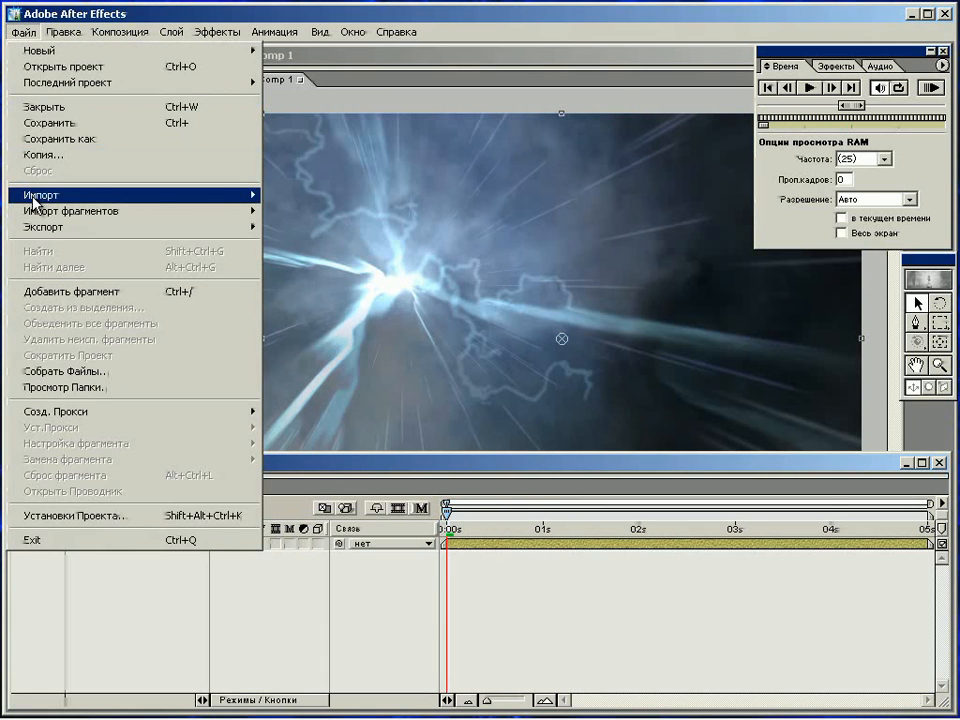
mouse_move(252, 195)
click(285, 195)
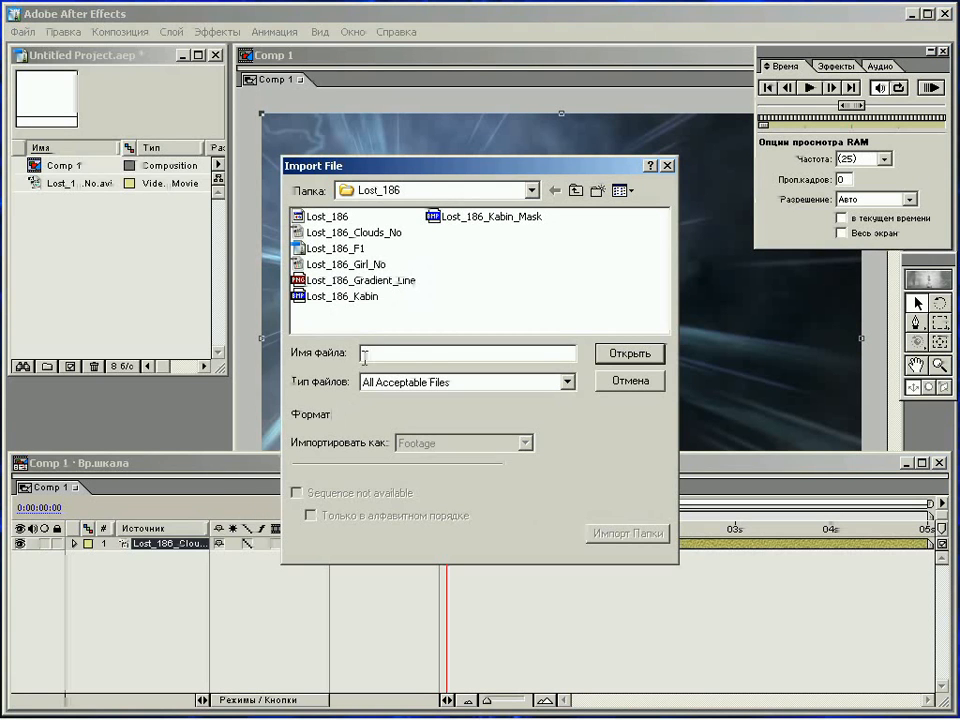
click(366, 297)
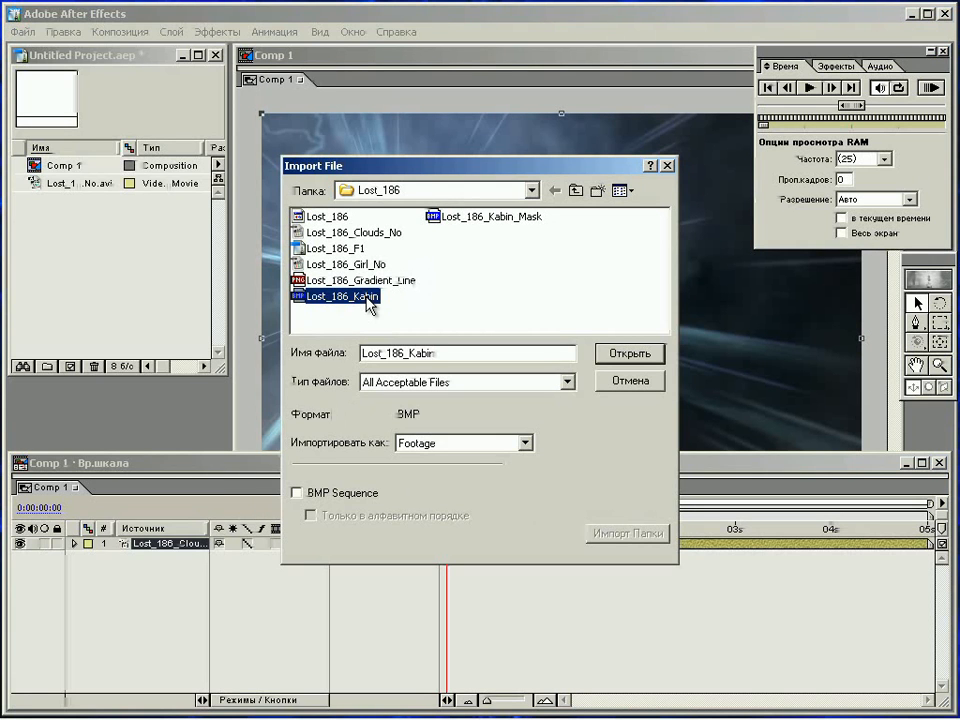
click(631, 357)
drag(62, 206, 124, 544)
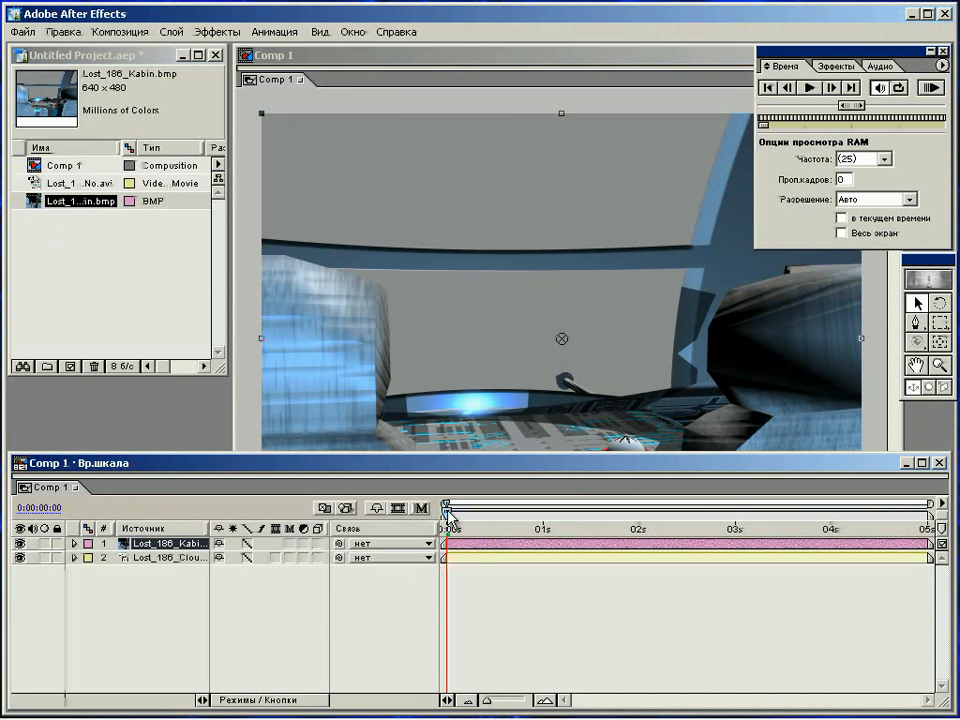
mouse_move(447, 512)
mouse_down()
mouse_move(574, 514)
mouse_move(435, 523)
mouse_up()
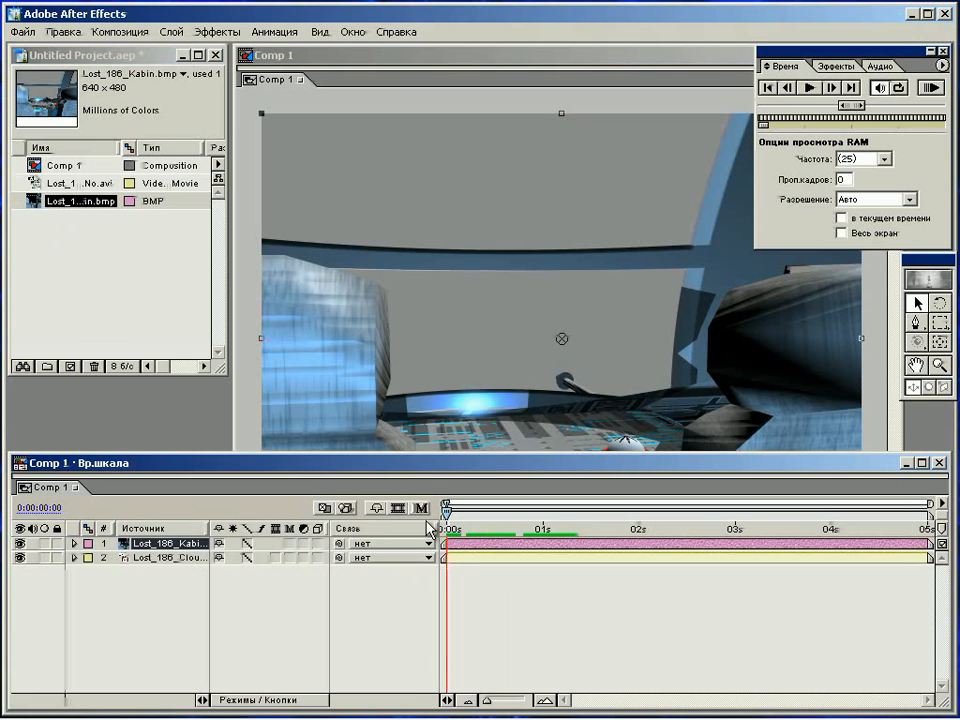
With the Pen tool, start a mask on the cabin layer along the lower window opening's left edge and bottom edge up to the lever.
key(g)
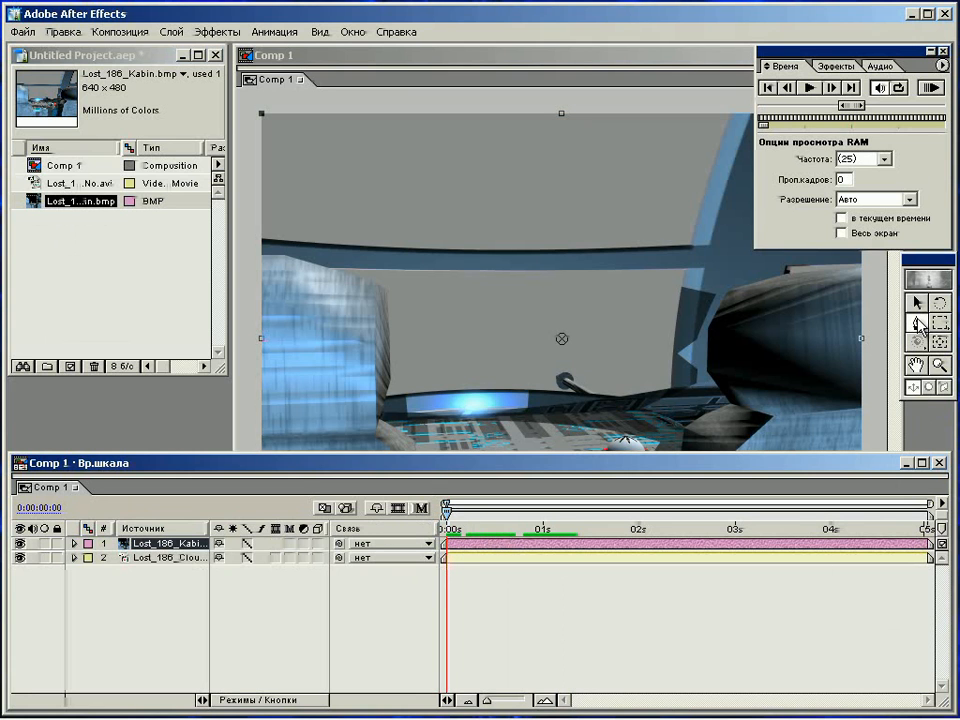
click(386, 294)
click(386, 293)
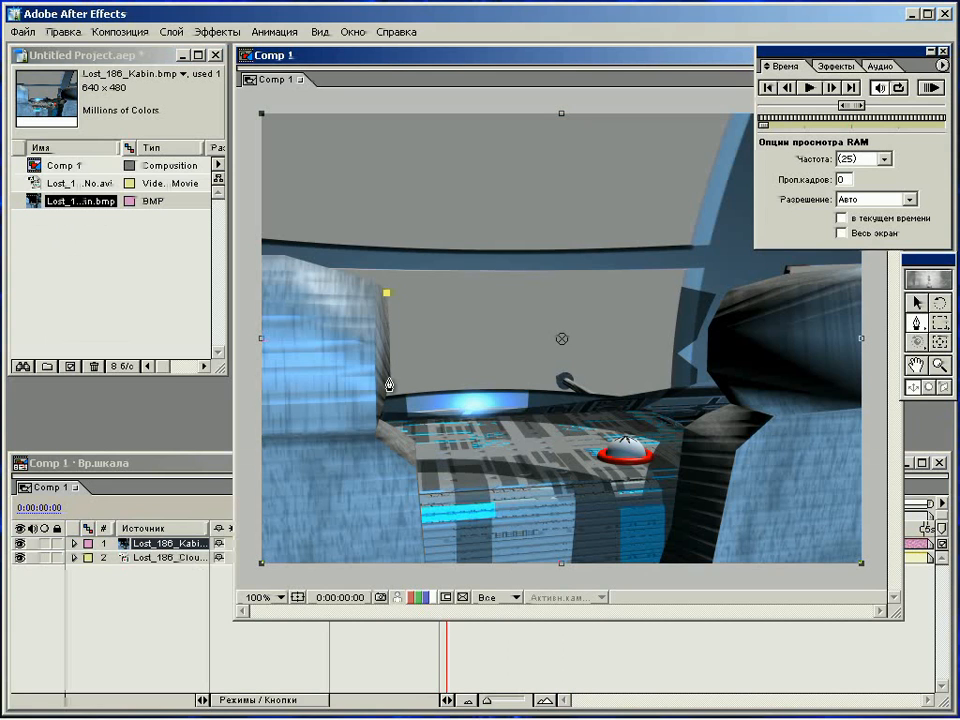
click(391, 379)
click(387, 397)
click(430, 393)
click(475, 391)
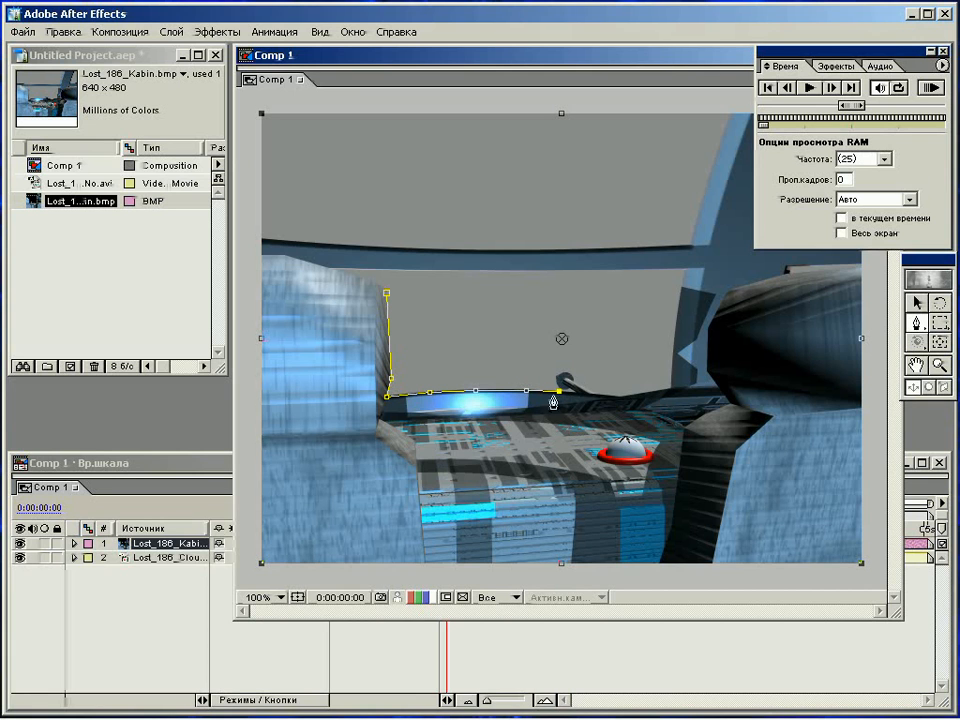
Continue the mask closely around the lever's round knob and down its shaft, working at 400% magnification.
click(284, 598)
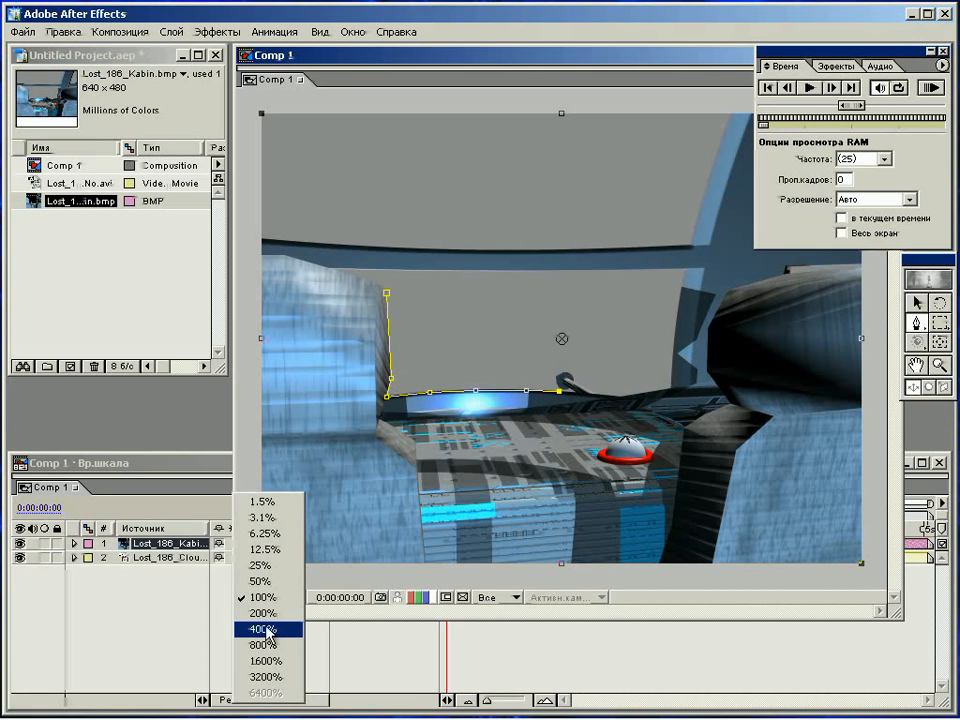
click(266, 629)
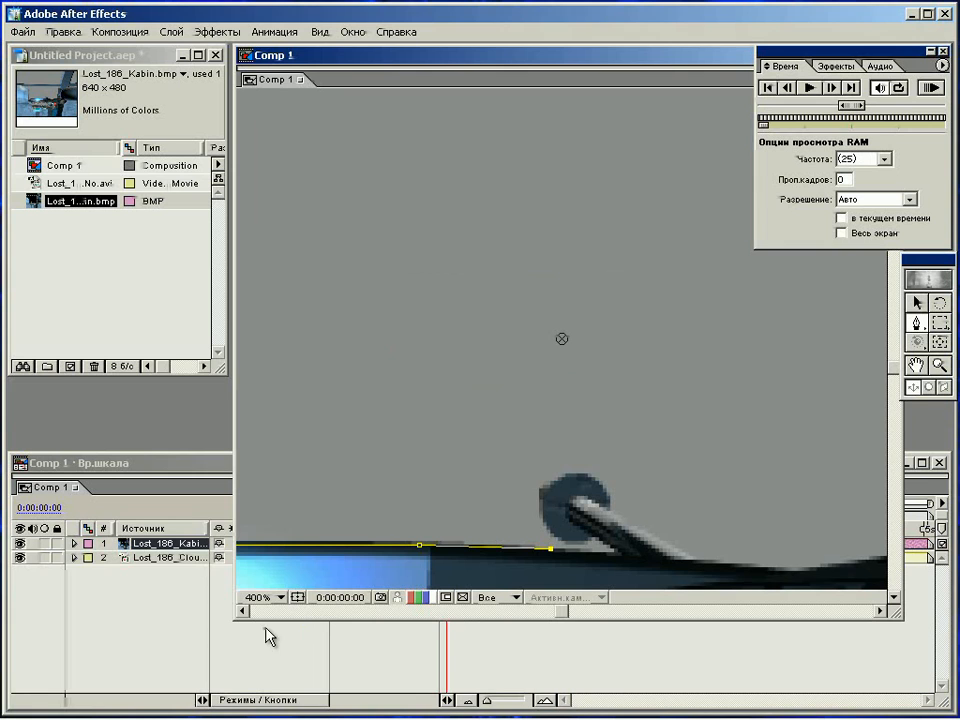
click(617, 554)
click(585, 542)
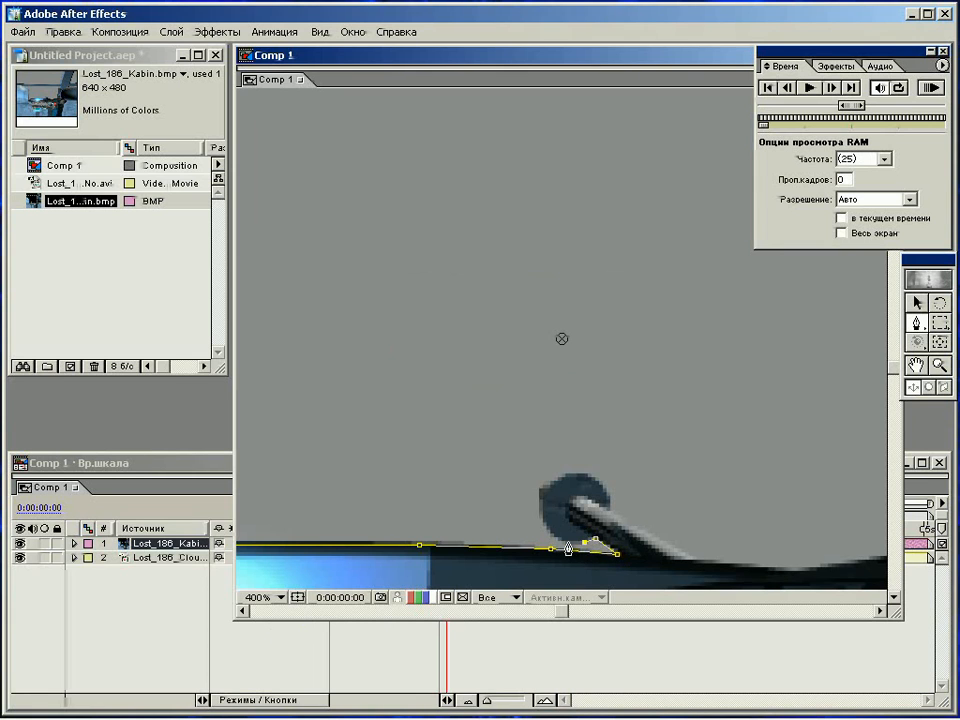
click(552, 534)
click(541, 492)
click(554, 481)
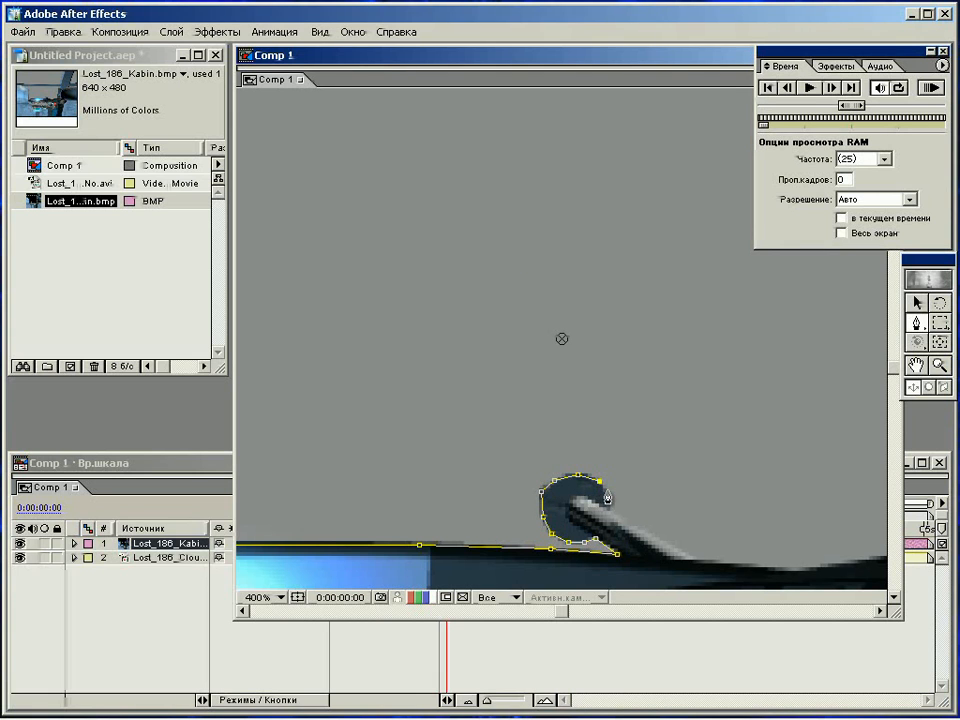
click(609, 494)
click(609, 510)
click(694, 558)
Back at 100% magnification, continue the mask along the rest of the window's lower edge and up its right edge.
click(280, 598)
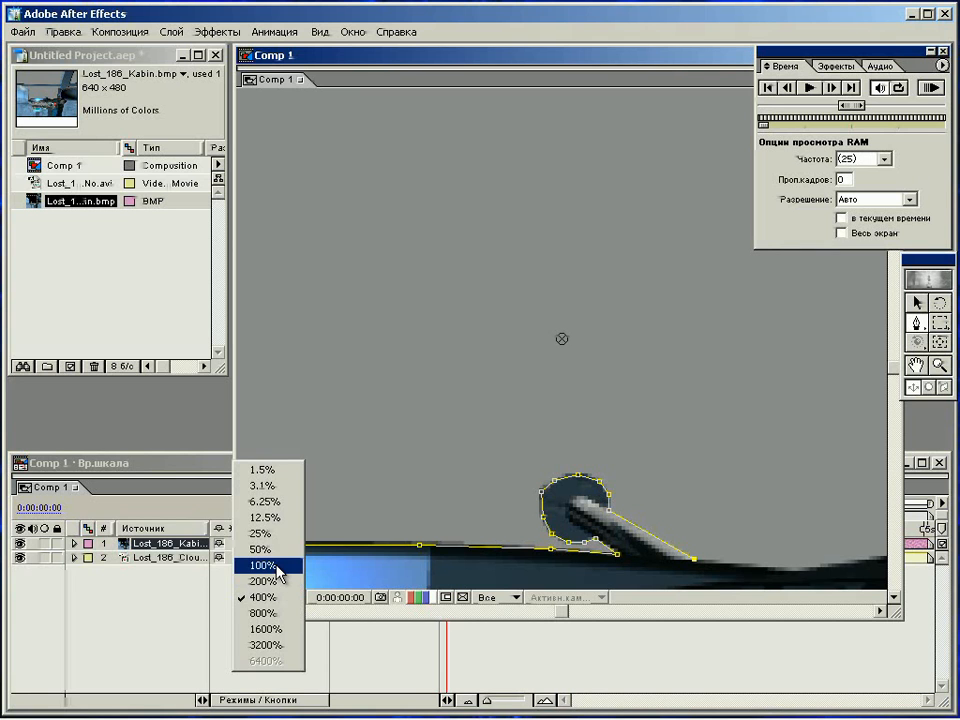
click(279, 567)
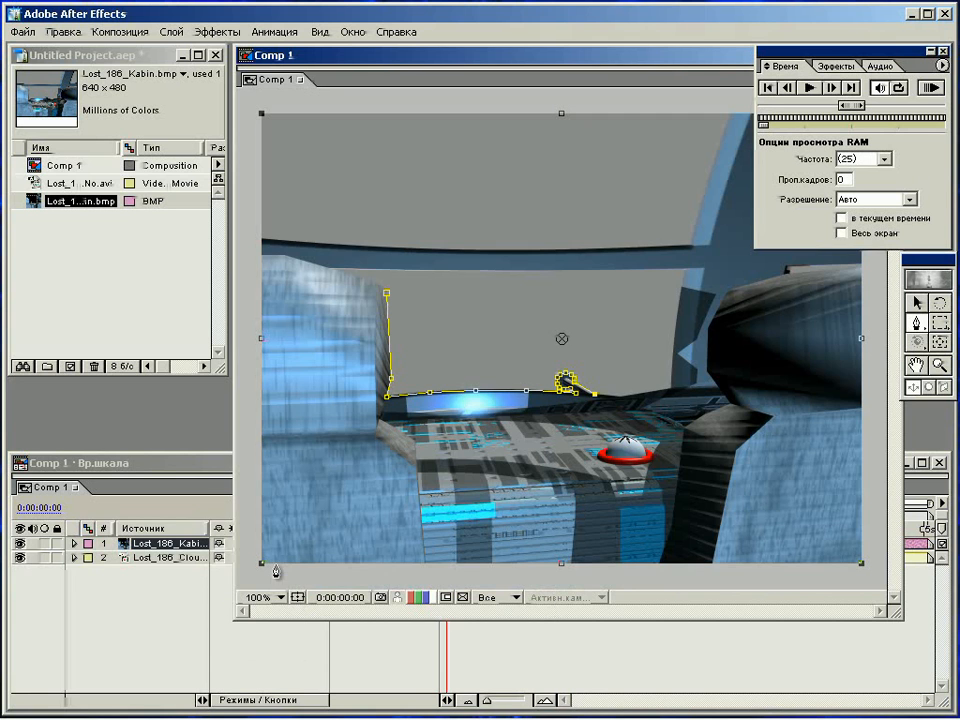
click(622, 397)
click(670, 389)
click(680, 296)
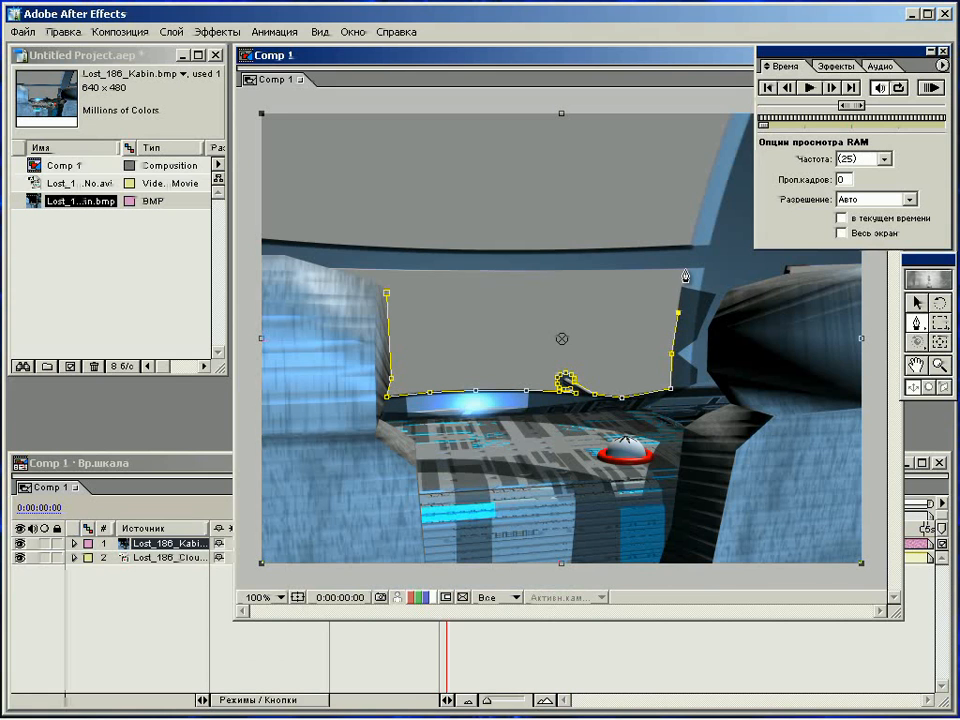
Run the mask along the window's upper edge and over the seat's corner, closing it at the starting point.
click(597, 272)
click(510, 272)
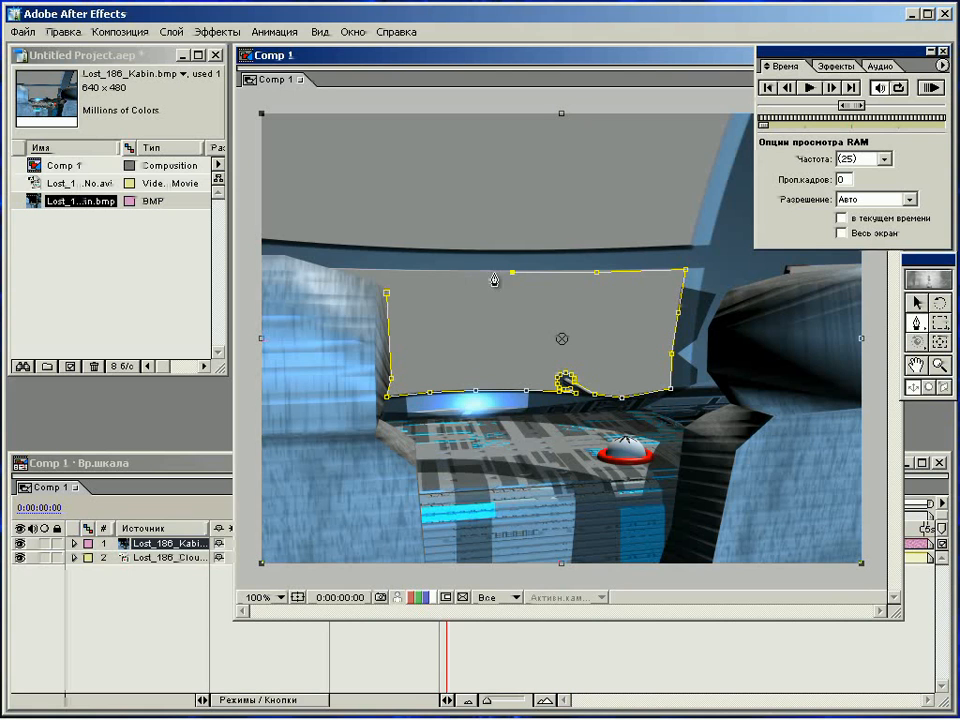
click(428, 272)
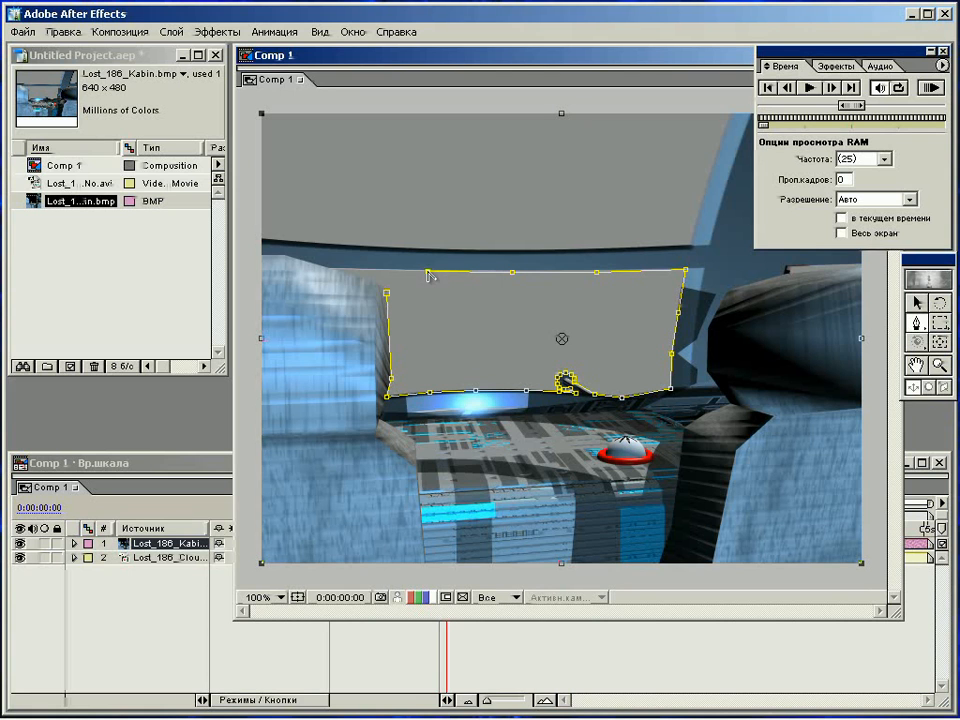
click(331, 270)
click(375, 283)
click(387, 297)
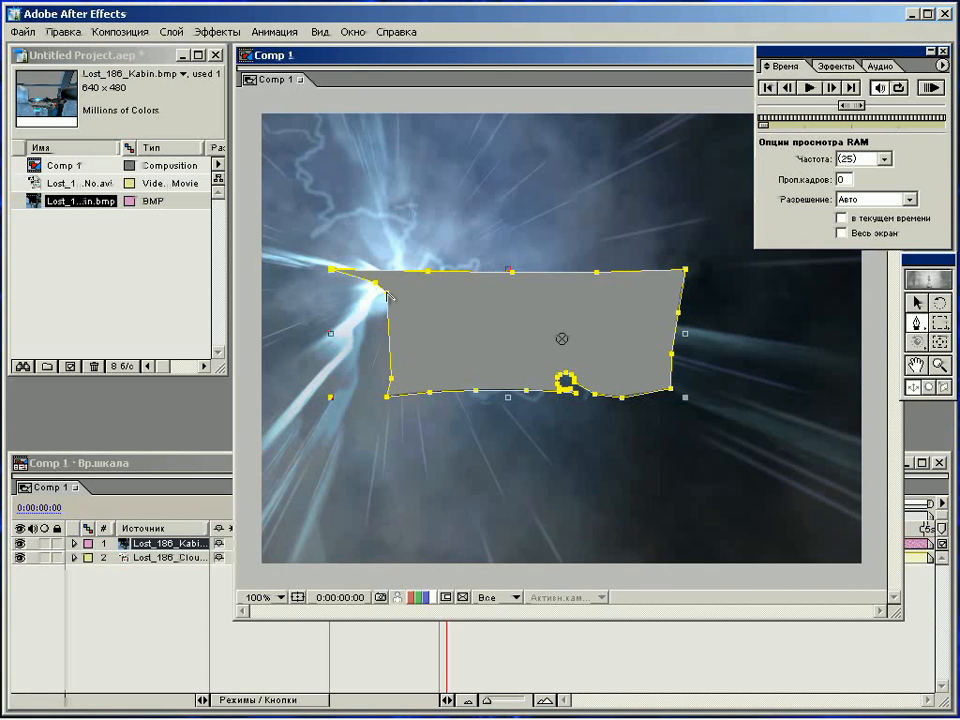
Expand the cabin layer's masks and invert Mask 1 so the clouds show through the lower window opening.
click(156, 467)
click(73, 544)
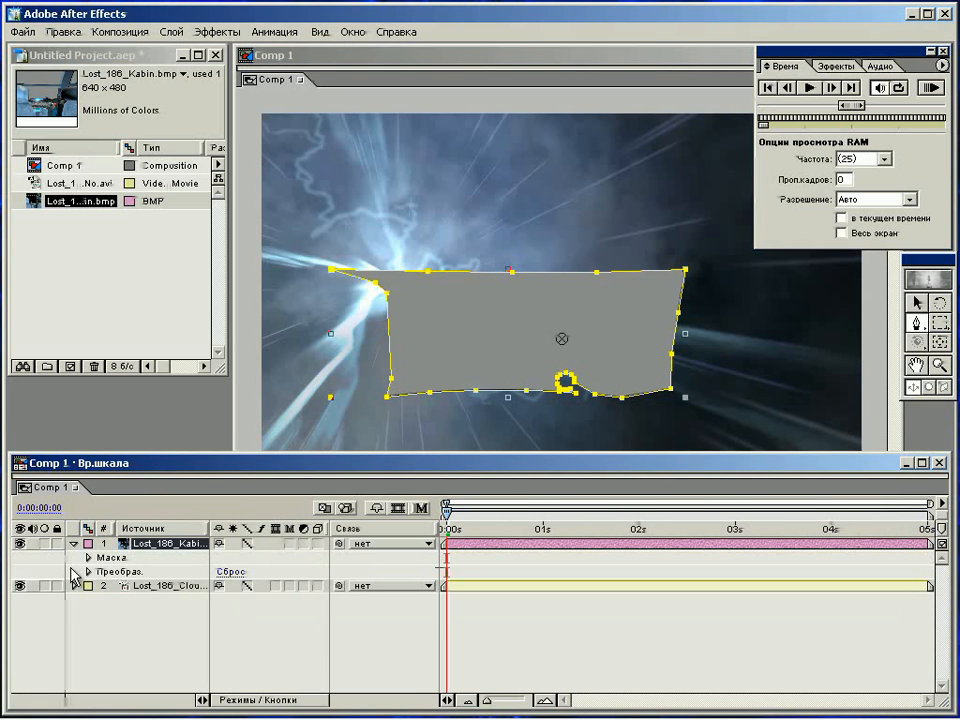
click(88, 558)
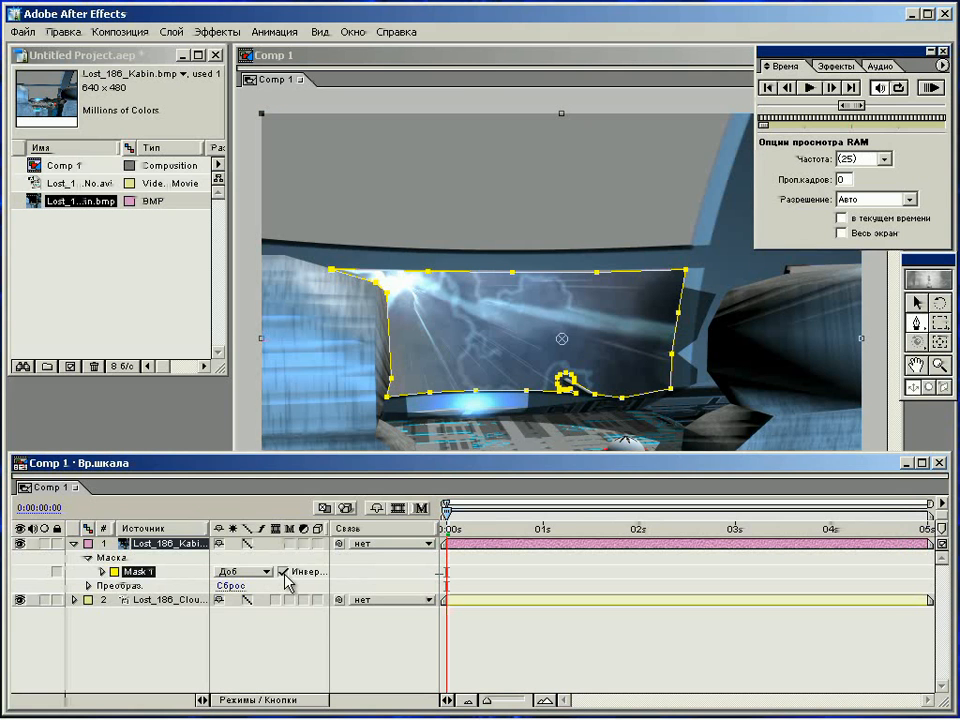
drag(381, 453, 381, 501)
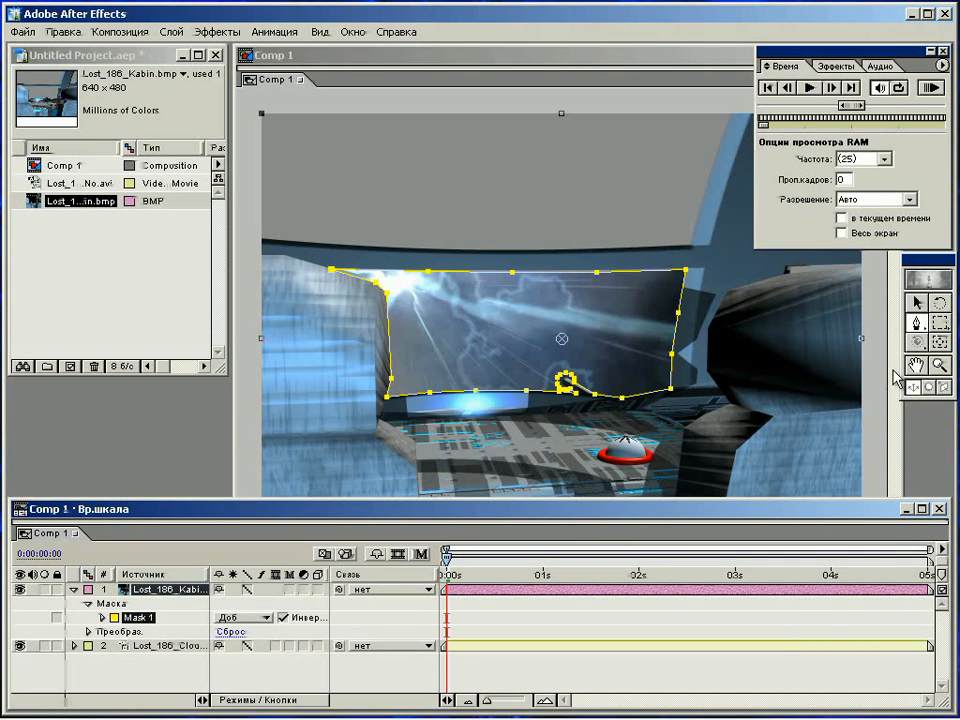
With the Pen tool, start a second mask on the cabin layer up the upper window's right edge and around just outside the frame.
click(914, 322)
click(690, 244)
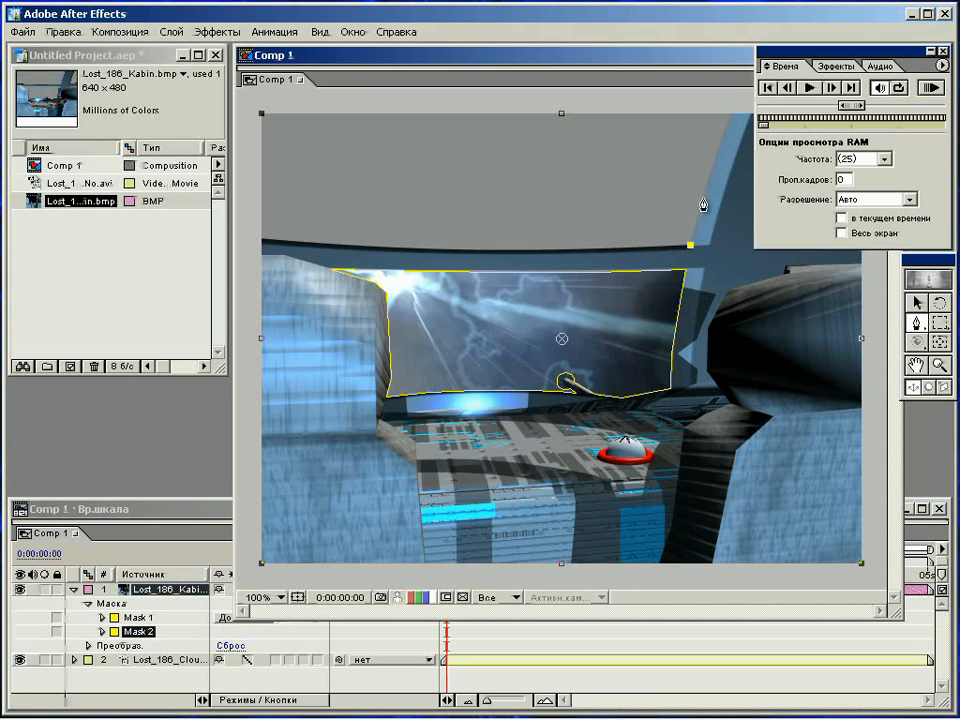
click(704, 198)
click(718, 148)
click(735, 108)
click(259, 108)
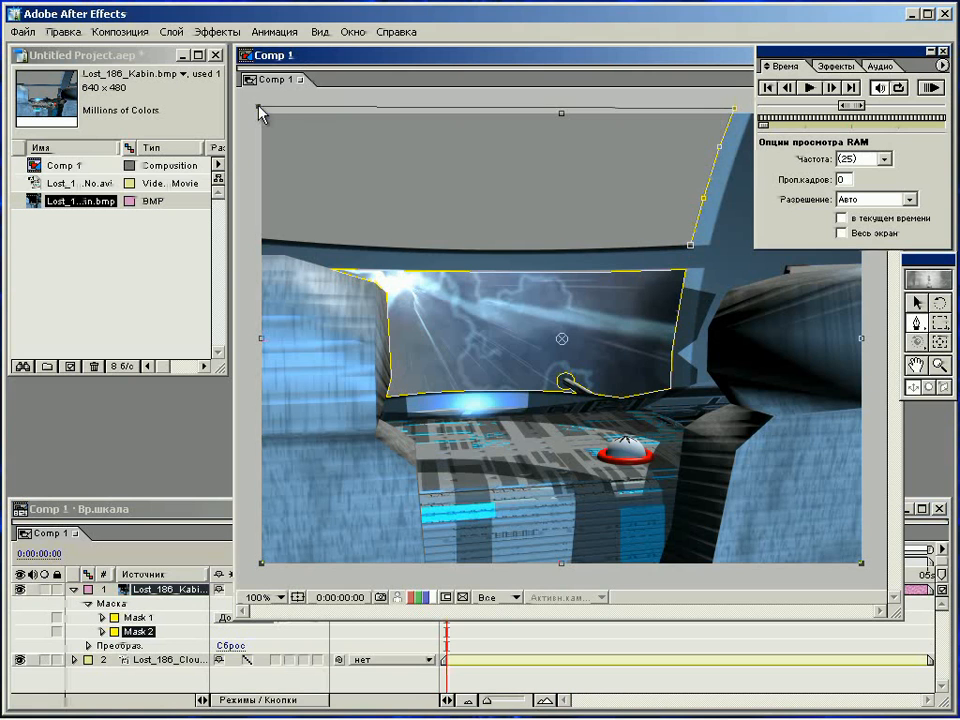
click(258, 238)
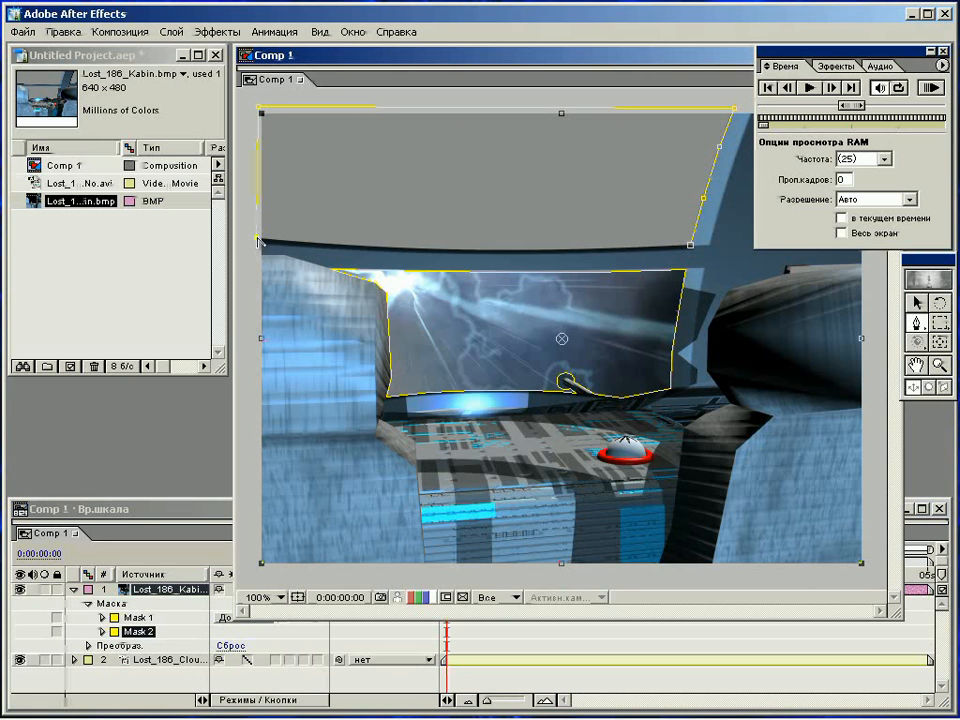
Continue the second mask along the upper window's curved lower edge and close it at its starting point.
click(312, 244)
click(375, 249)
click(452, 251)
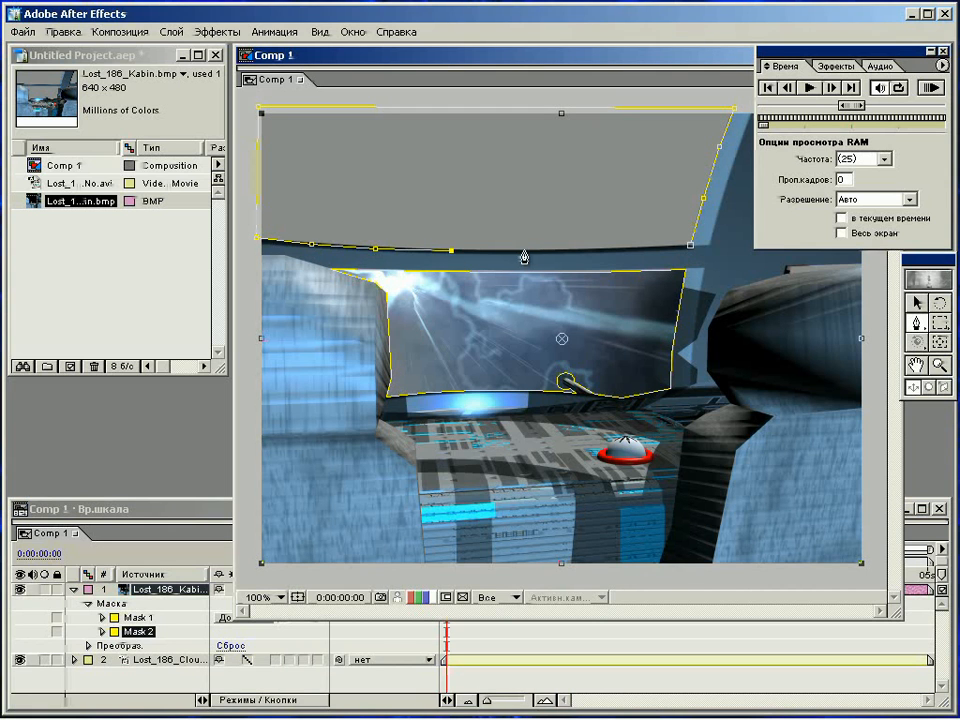
click(525, 251)
click(605, 250)
click(690, 249)
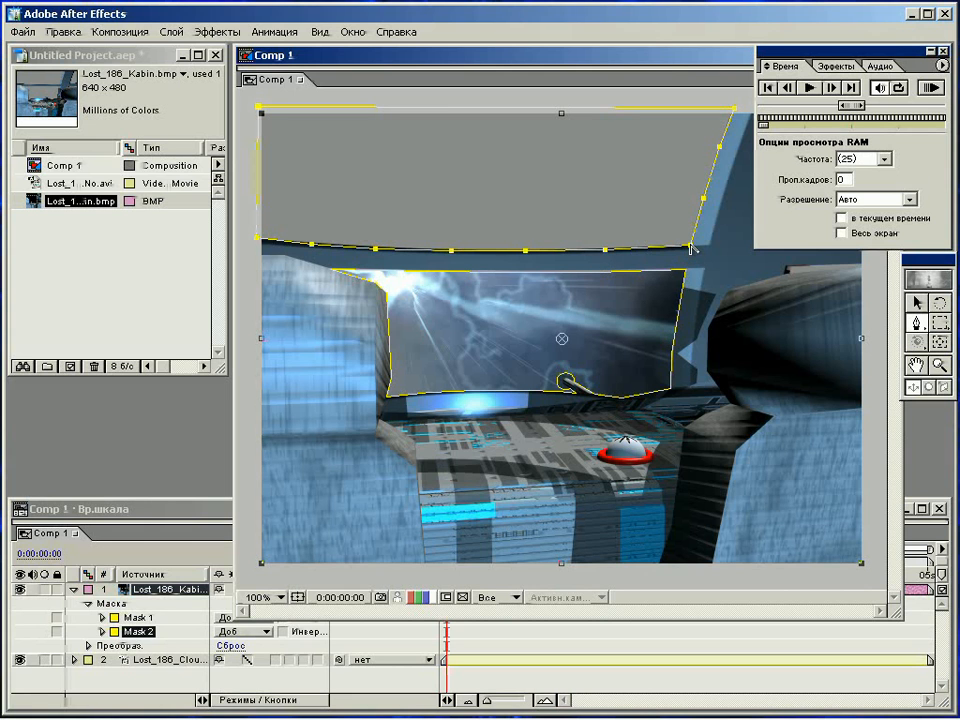
Set the mode of Mask 2 to Subtract (Вычесть).
click(203, 509)
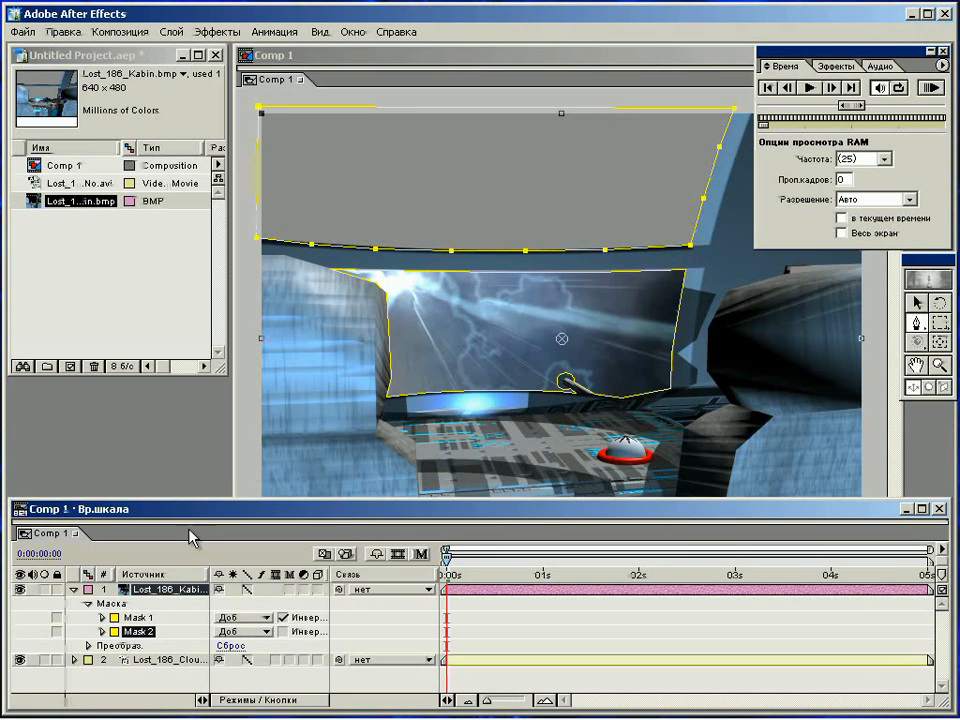
click(262, 633)
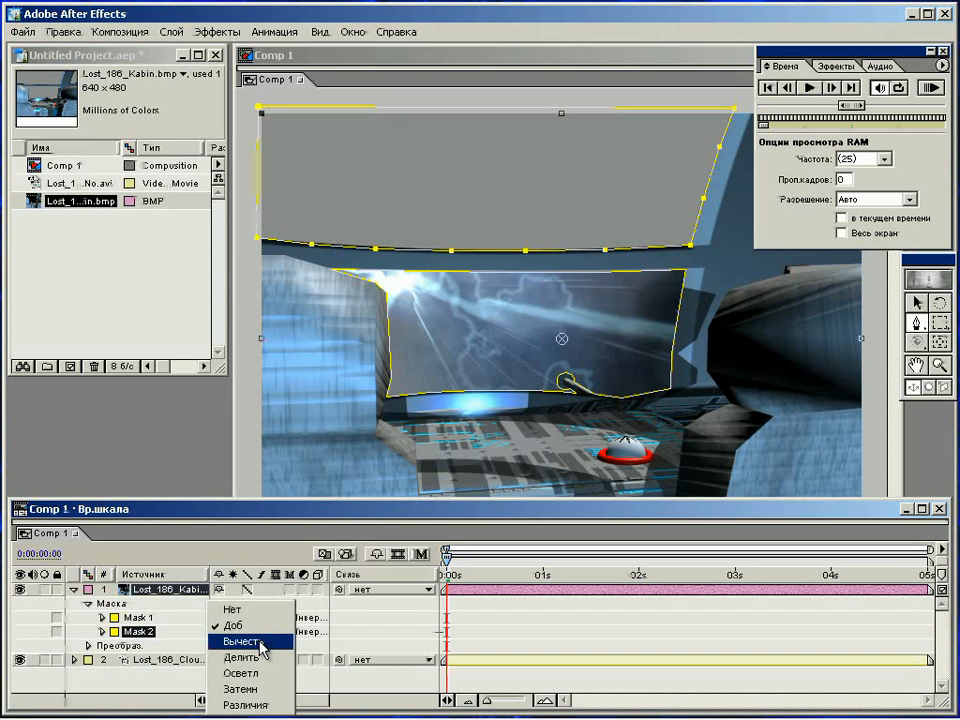
click(260, 641)
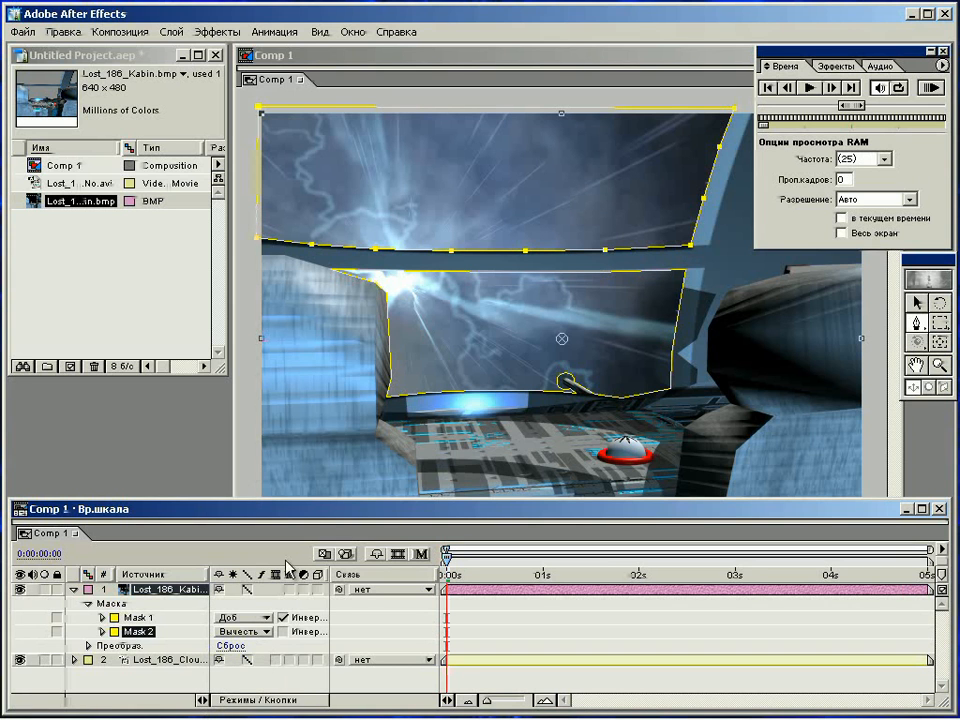
Move the Time palette out of the way and draw a closed mask around the cabin's upper right side window, extending beyond the frame.
drag(849, 57, 183, 77)
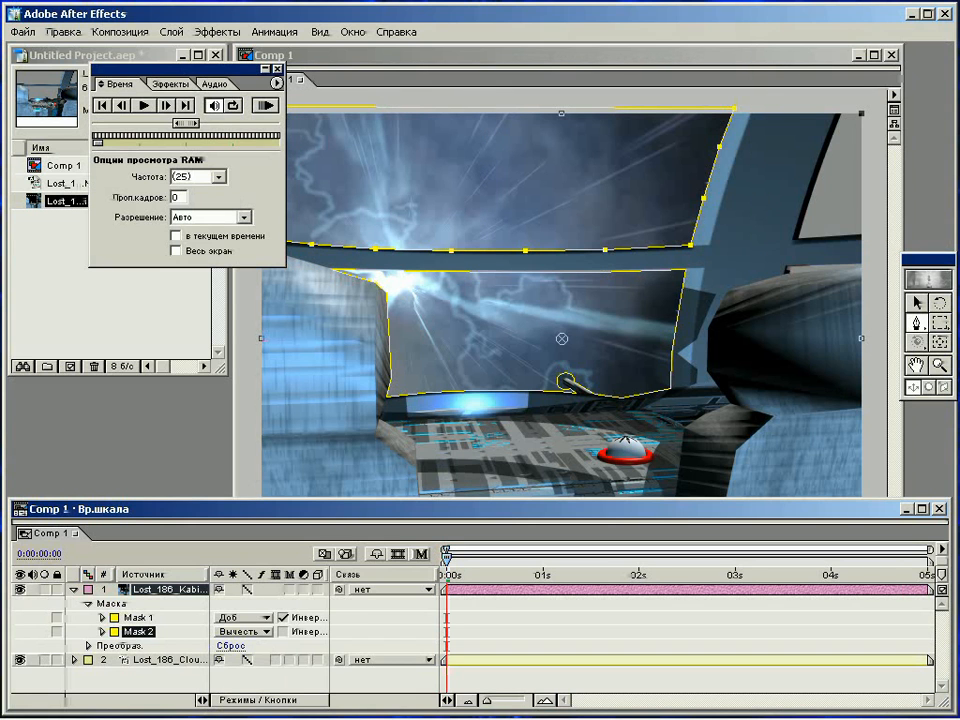
click(871, 233)
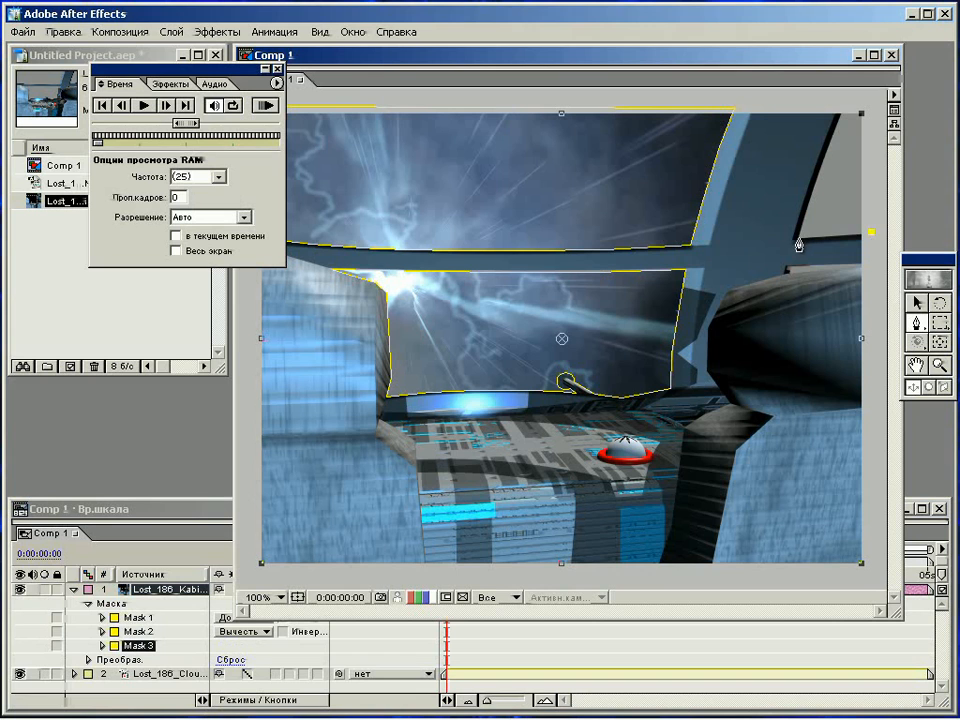
click(811, 203)
click(828, 150)
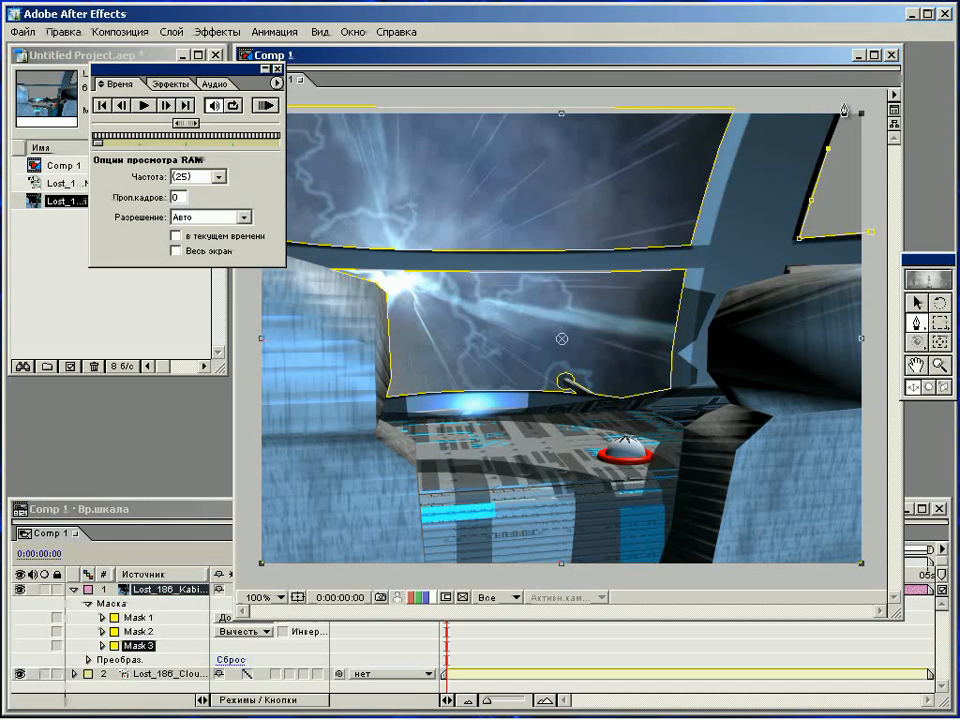
click(845, 104)
click(868, 104)
click(872, 238)
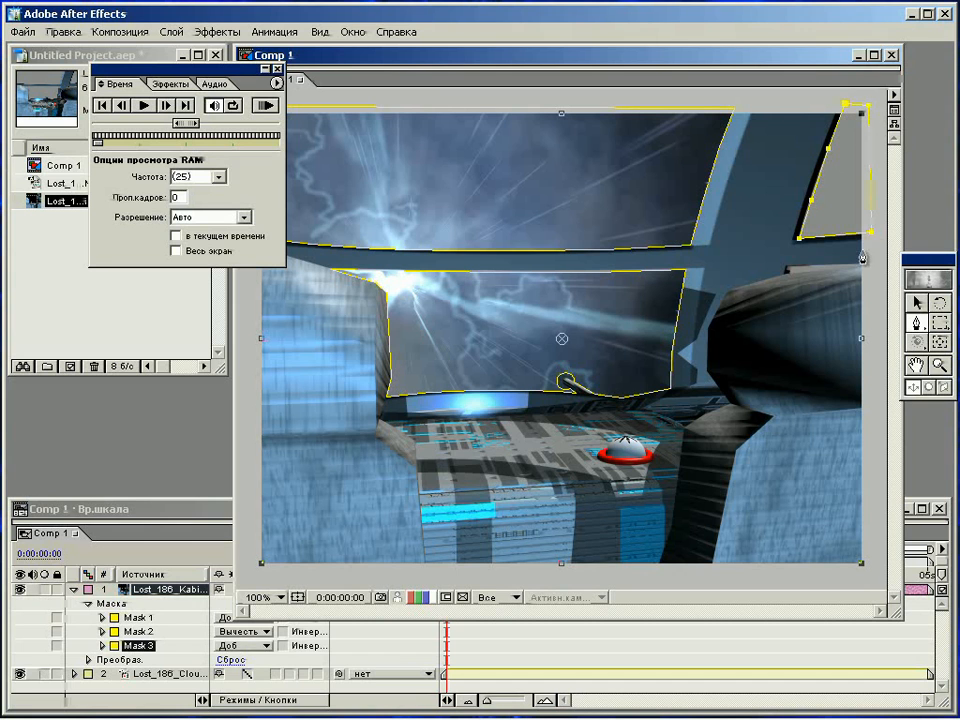
Set the mode of Mask 3 to Subtract (Вычесть).
click(267, 652)
click(267, 652)
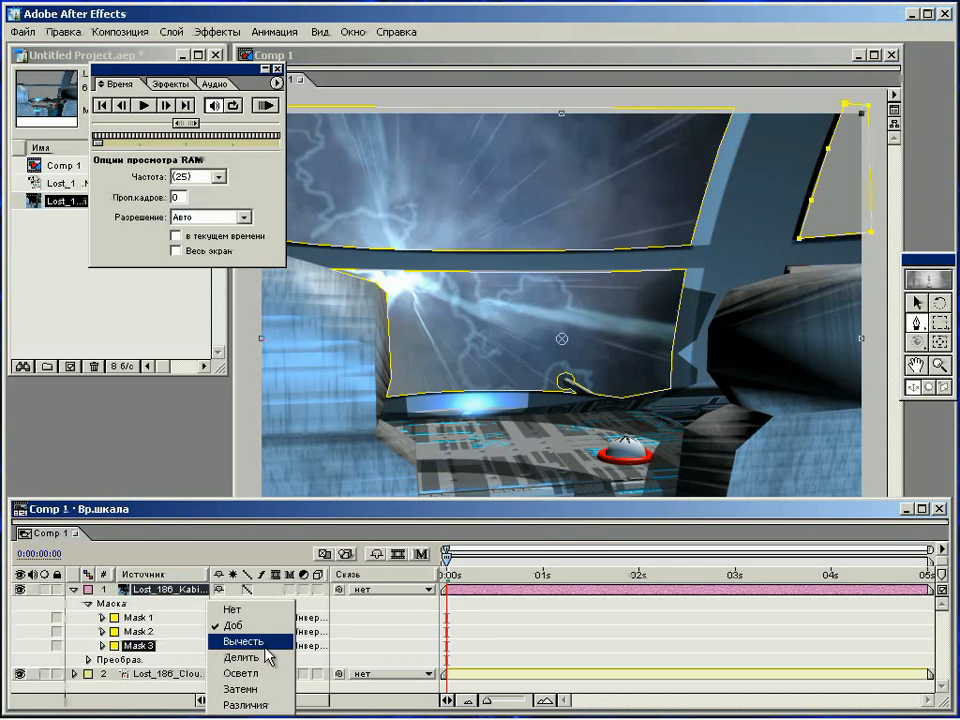
click(254, 645)
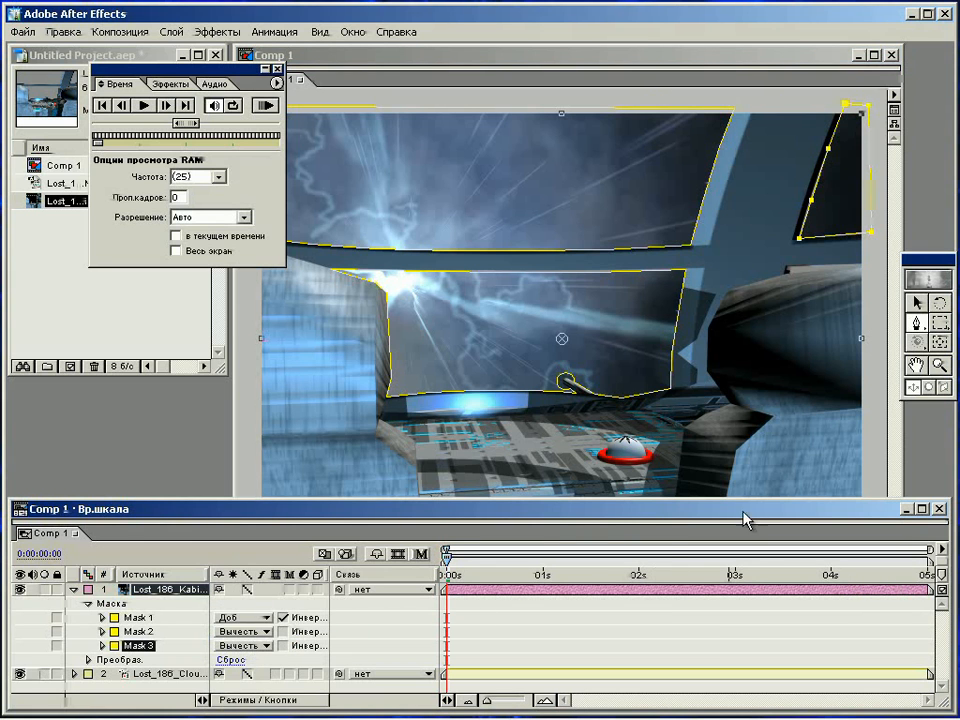
Mask the thin opening above the right seat on the cabin layer and set this Mask 4 to Subtract (Вычесть).
click(870, 264)
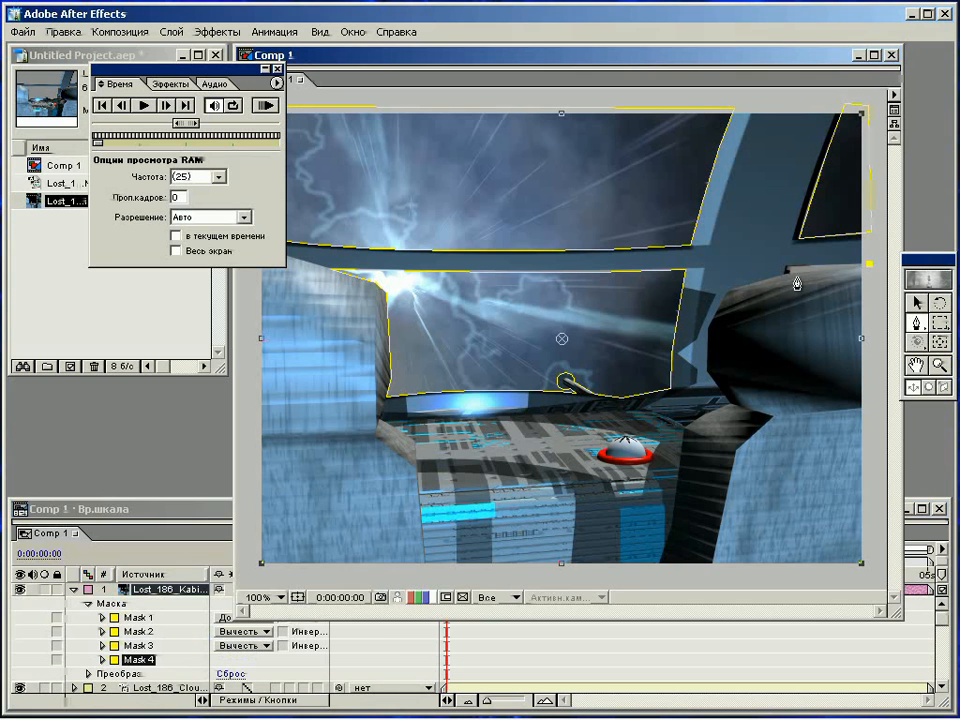
click(789, 268)
click(870, 264)
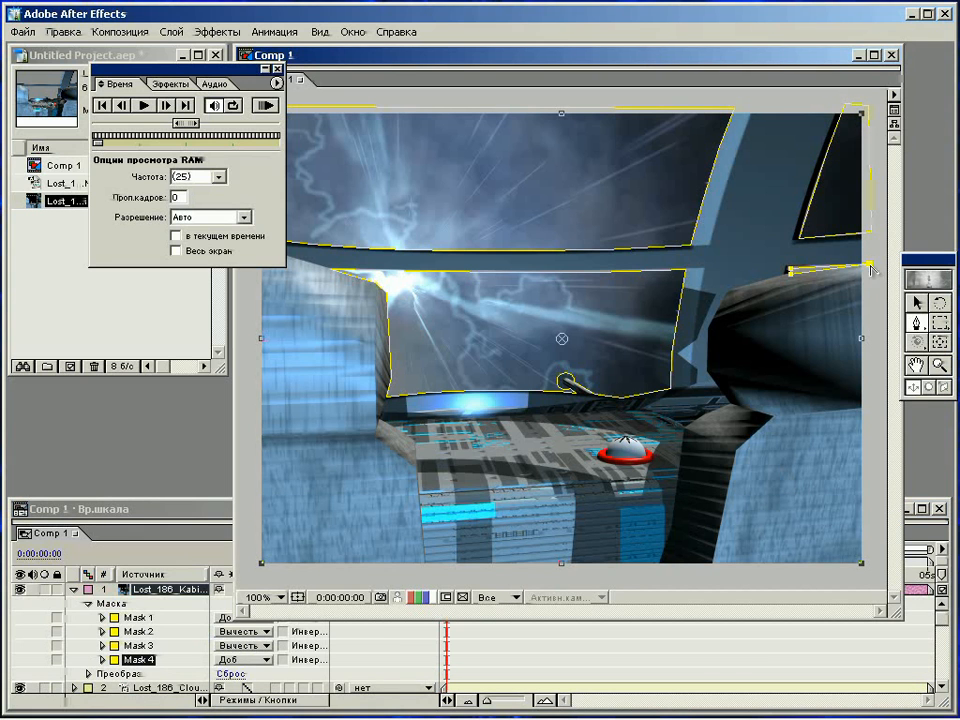
click(268, 664)
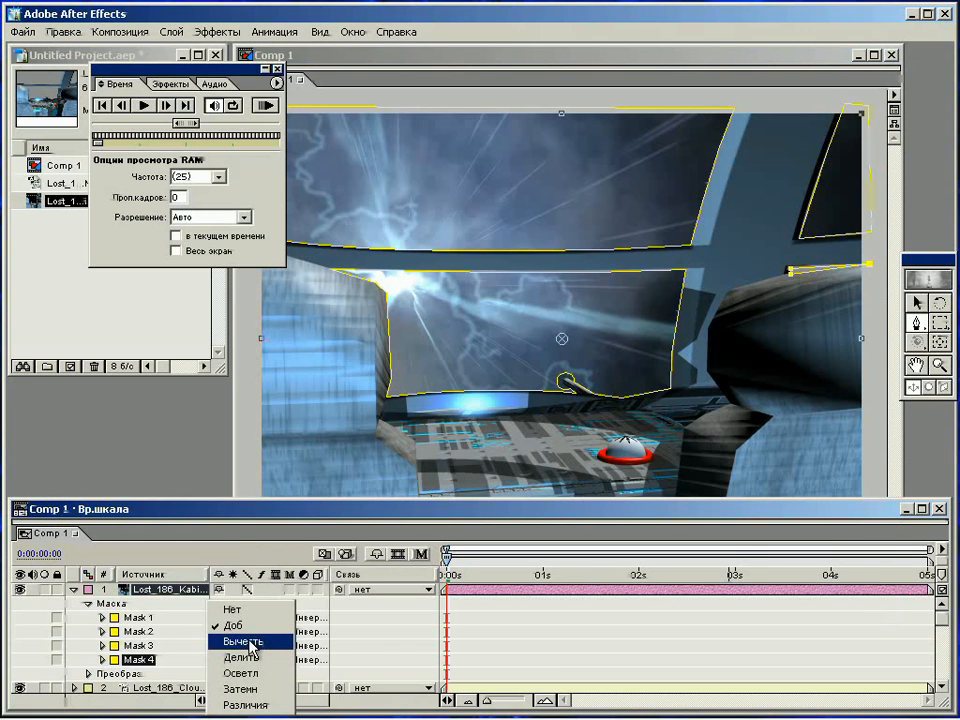
click(250, 640)
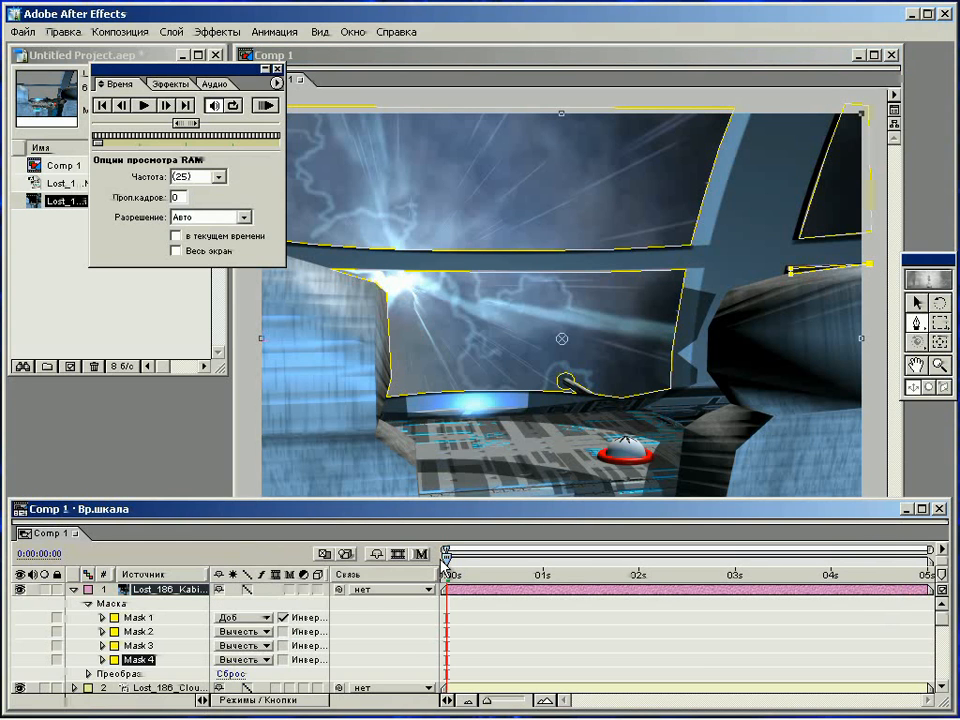
mouse_move(447, 568)
mouse_down()
mouse_move(575, 570)
mouse_move(444, 572)
mouse_up()
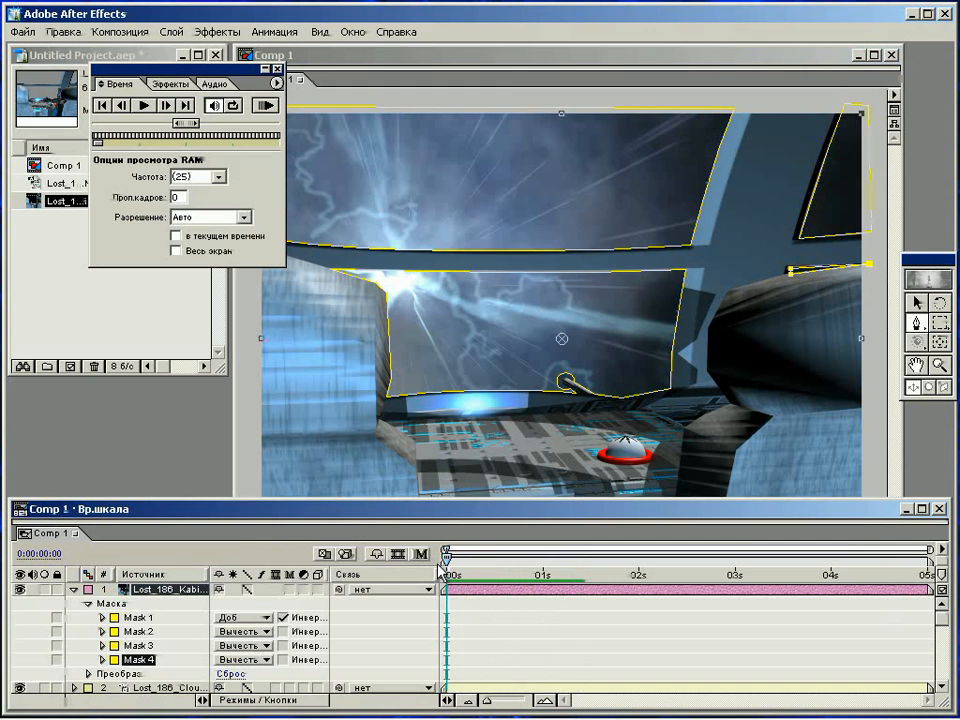
Collapse the cabin layer, apply the Eye Candy AE Glow effect to it and arrange the effect controls beside the composition.
drag(332, 498, 332, 443)
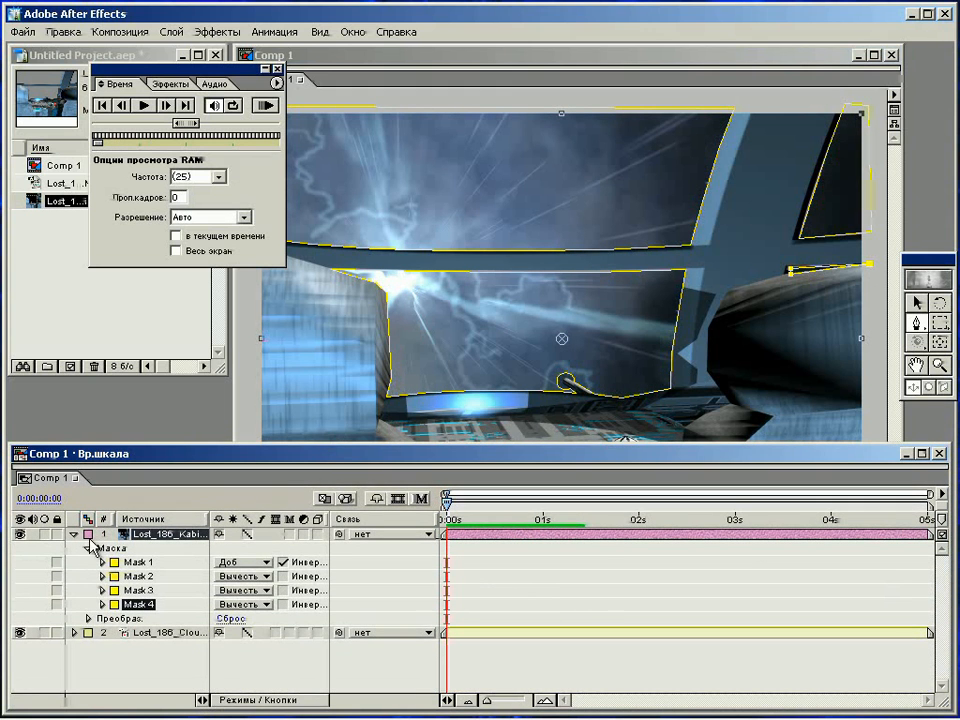
click(74, 536)
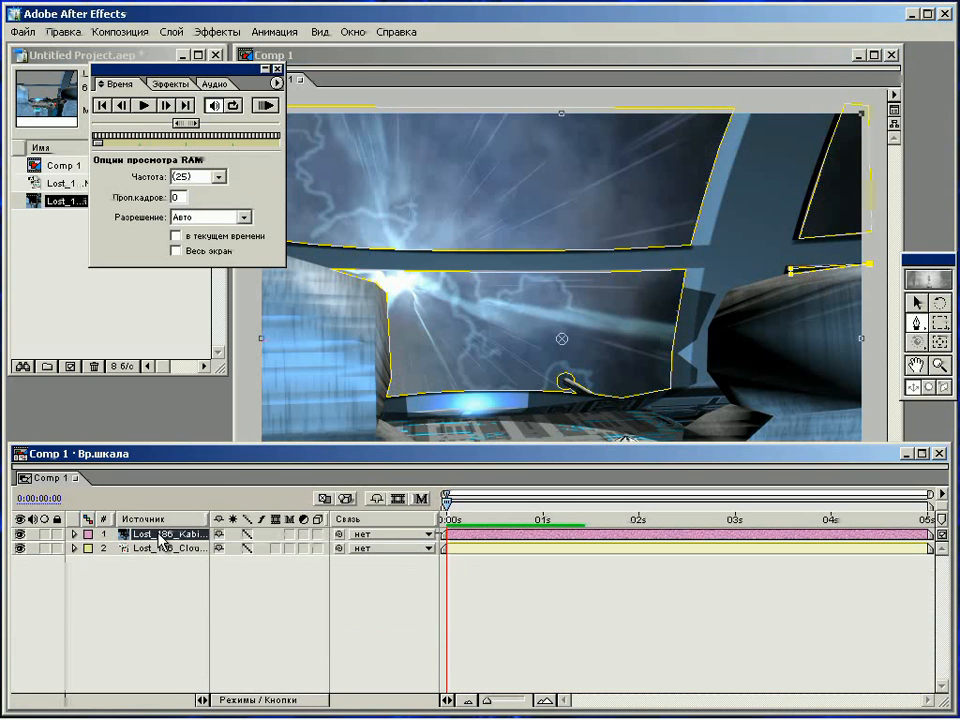
right_click(160, 537)
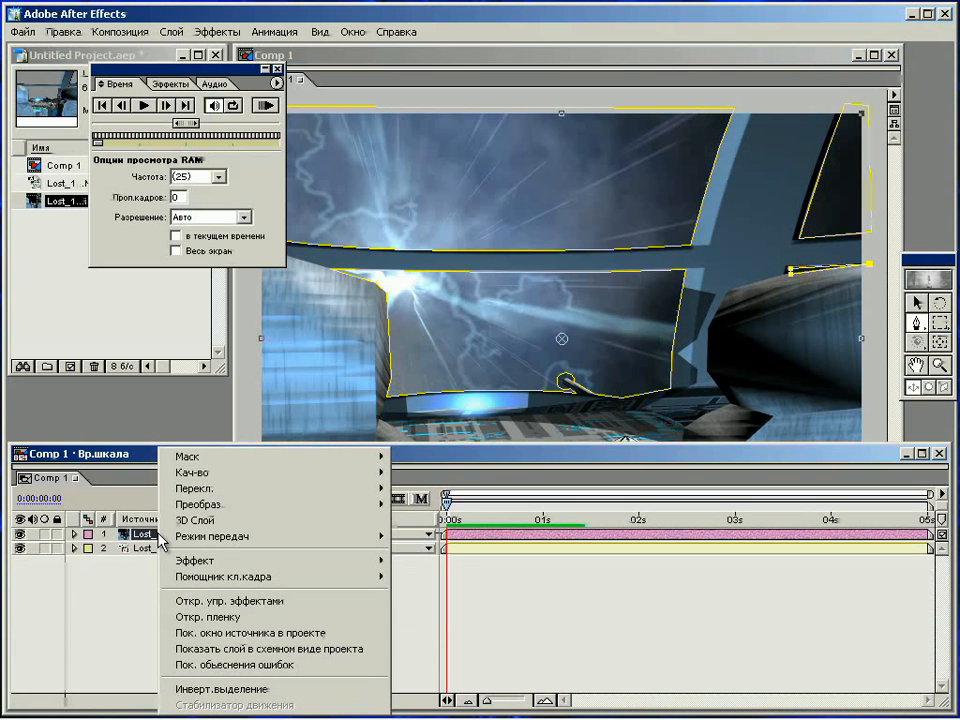
mouse_move(223, 562)
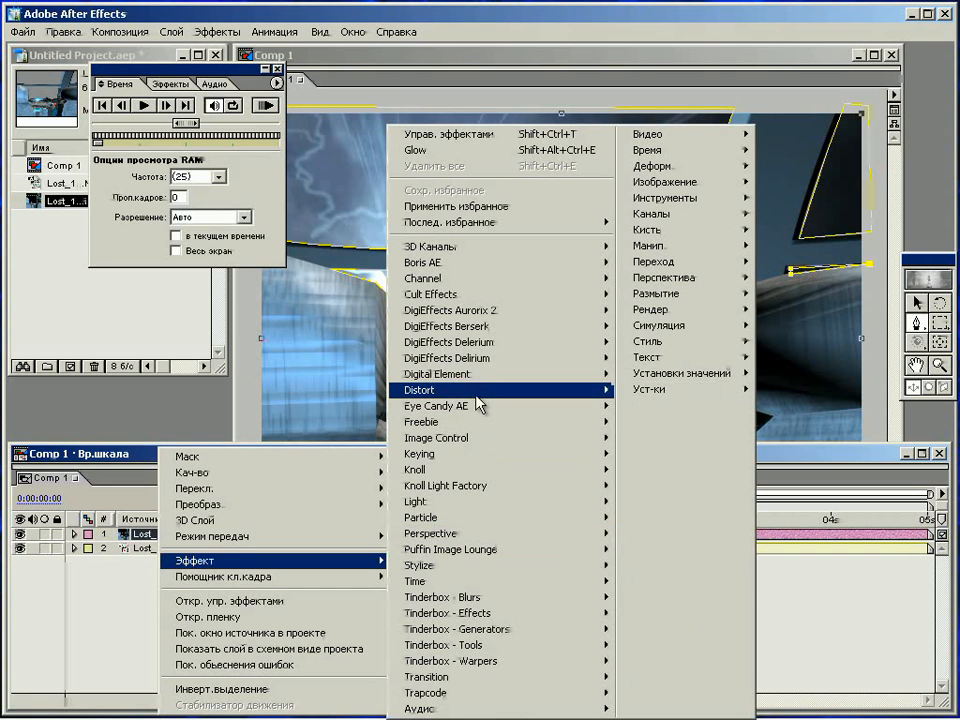
mouse_move(535, 409)
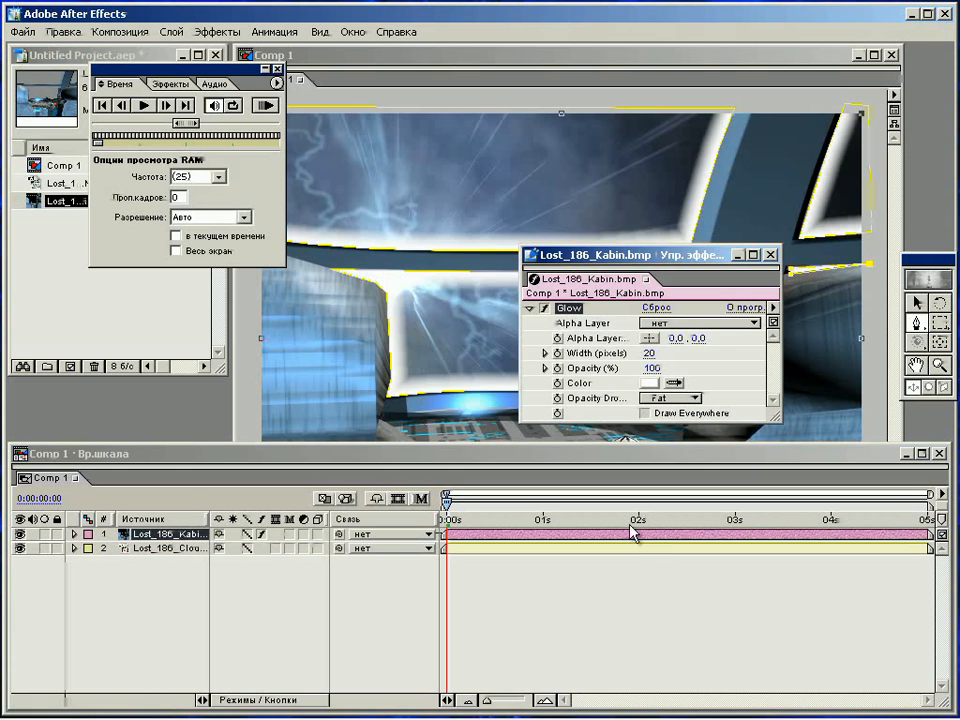
drag(652, 262, 150, 390)
drag(350, 444, 285, 556)
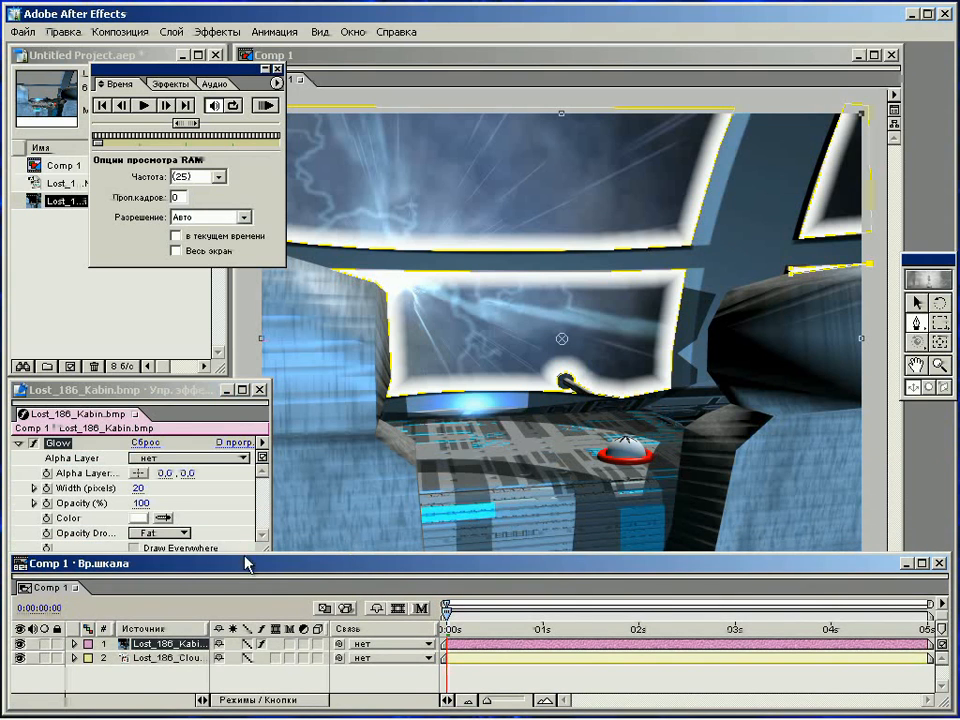
Set the Glow's opacity drop-off to Thin and sample a light blue glow colour from the composition image.
click(173, 391)
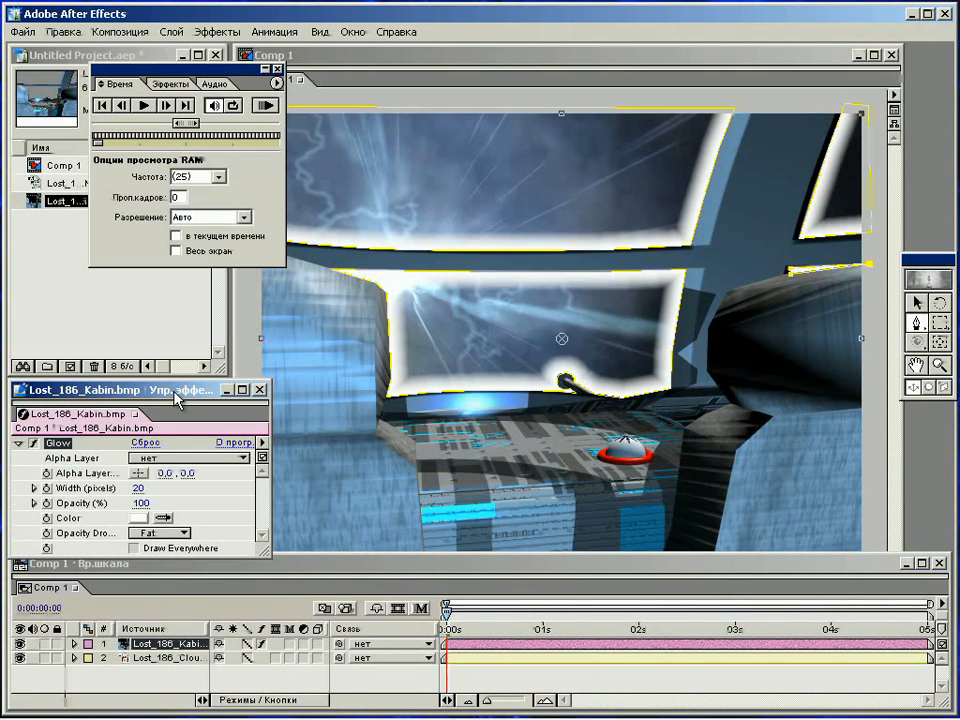
click(187, 537)
click(168, 571)
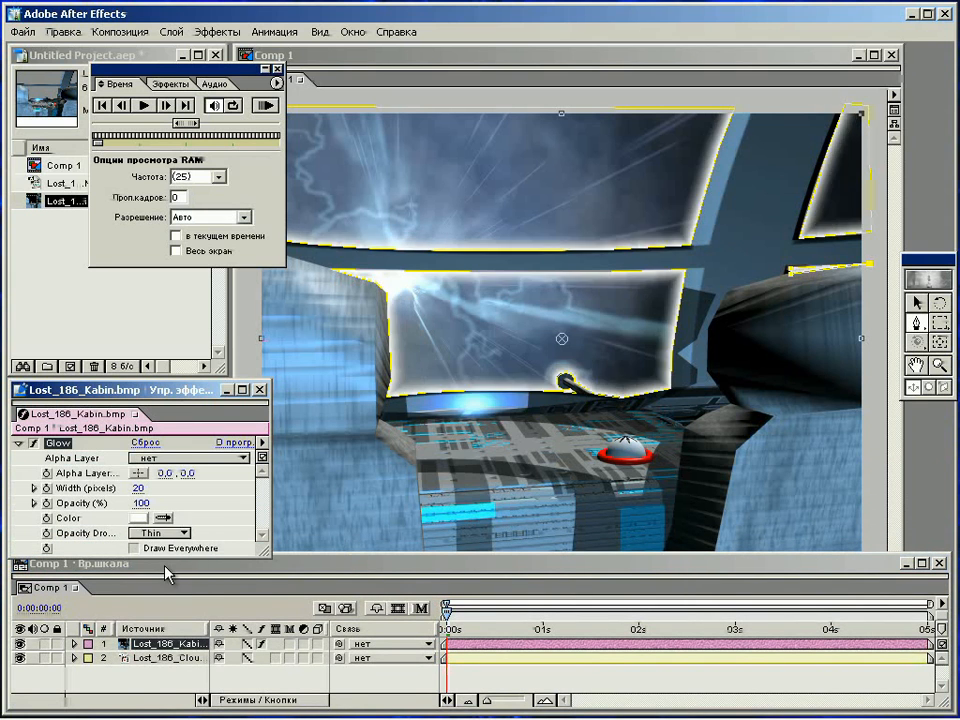
click(168, 511)
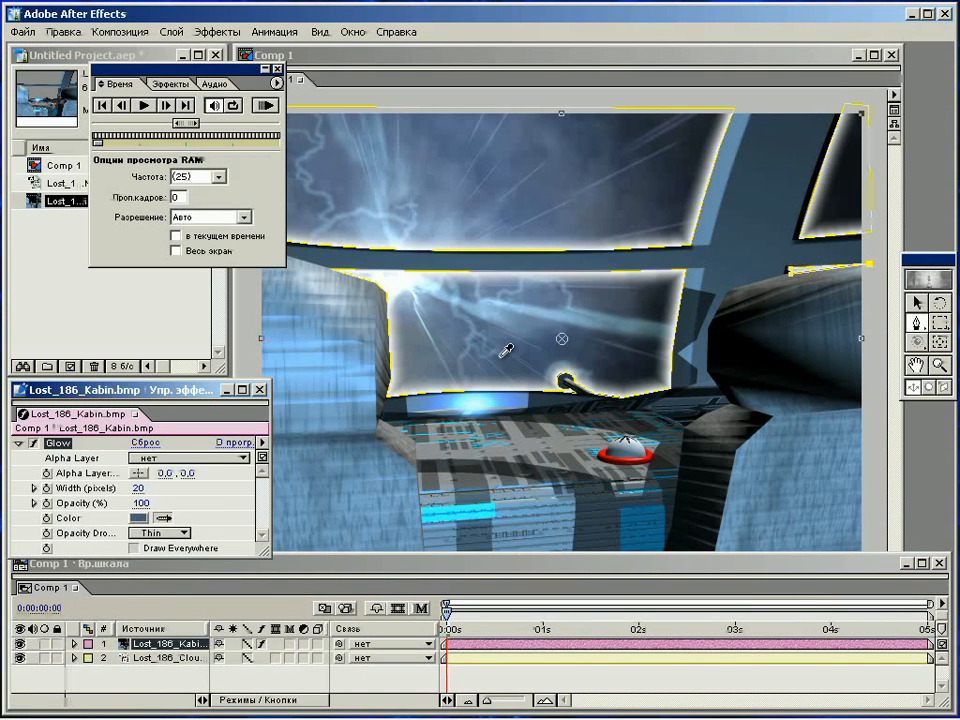
click(545, 313)
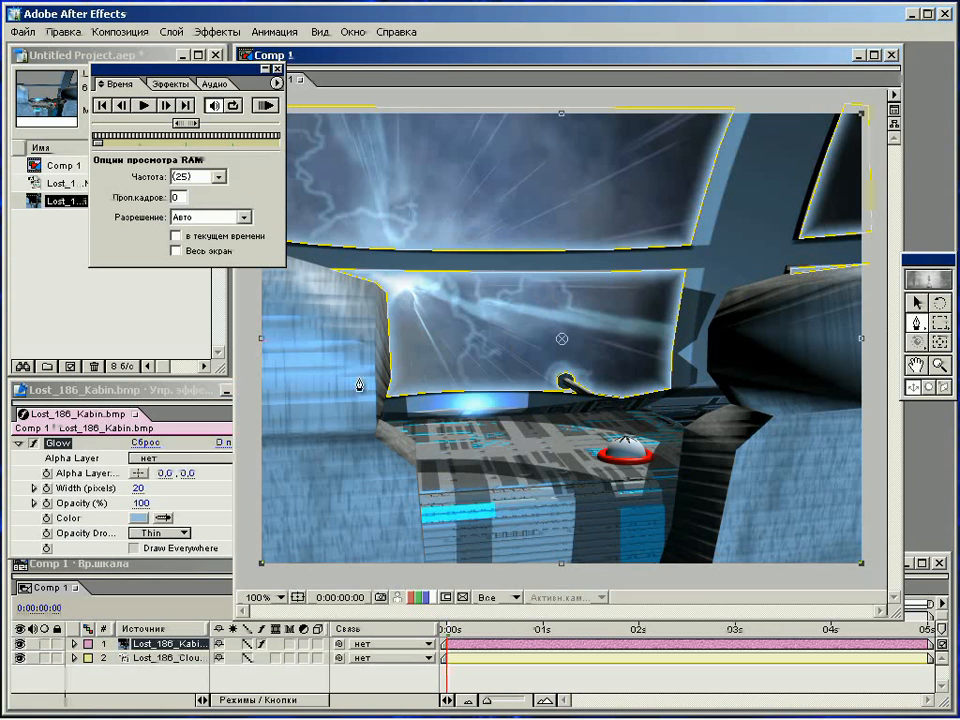
Set the Glow's width to 30 pixels, collapse its settings and move the Time palette off the project window.
click(137, 490)
drag(139, 488, 150, 489)
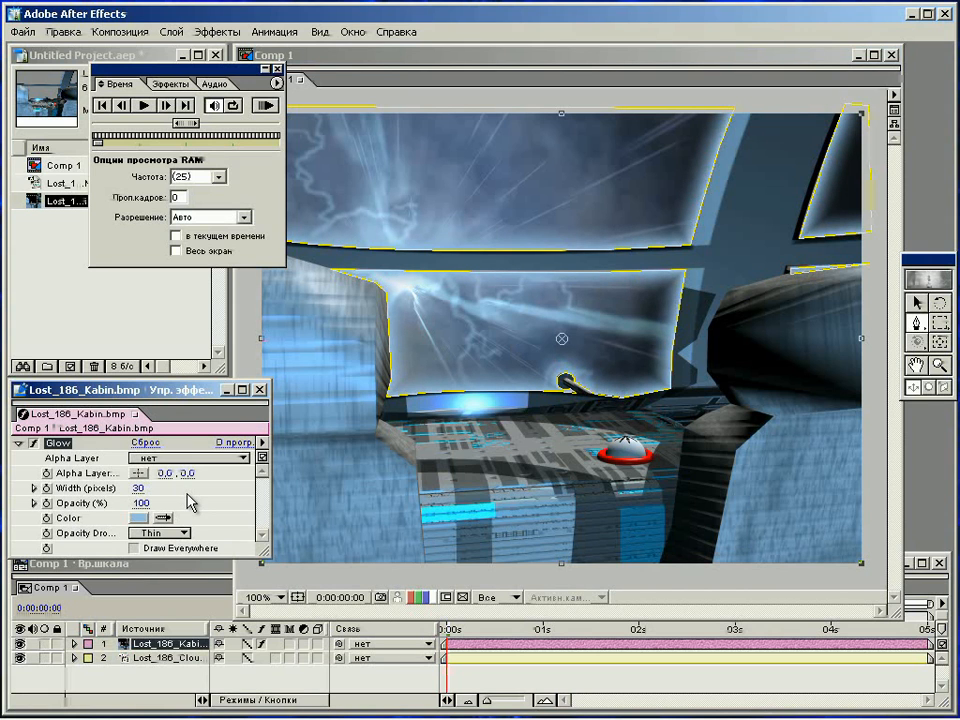
click(18, 444)
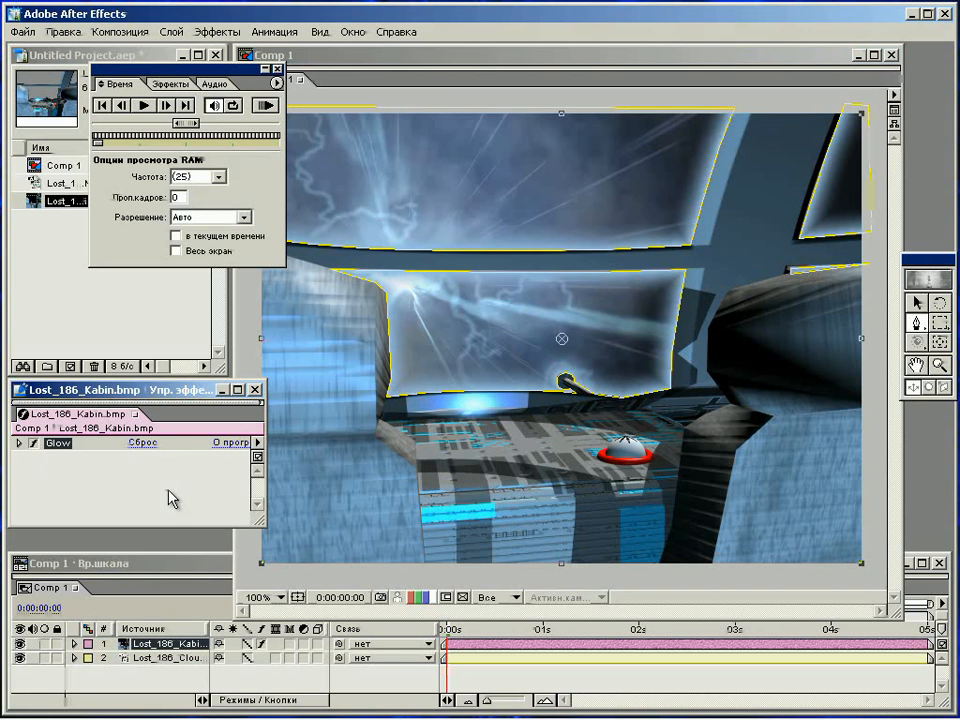
drag(197, 76, 853, 58)
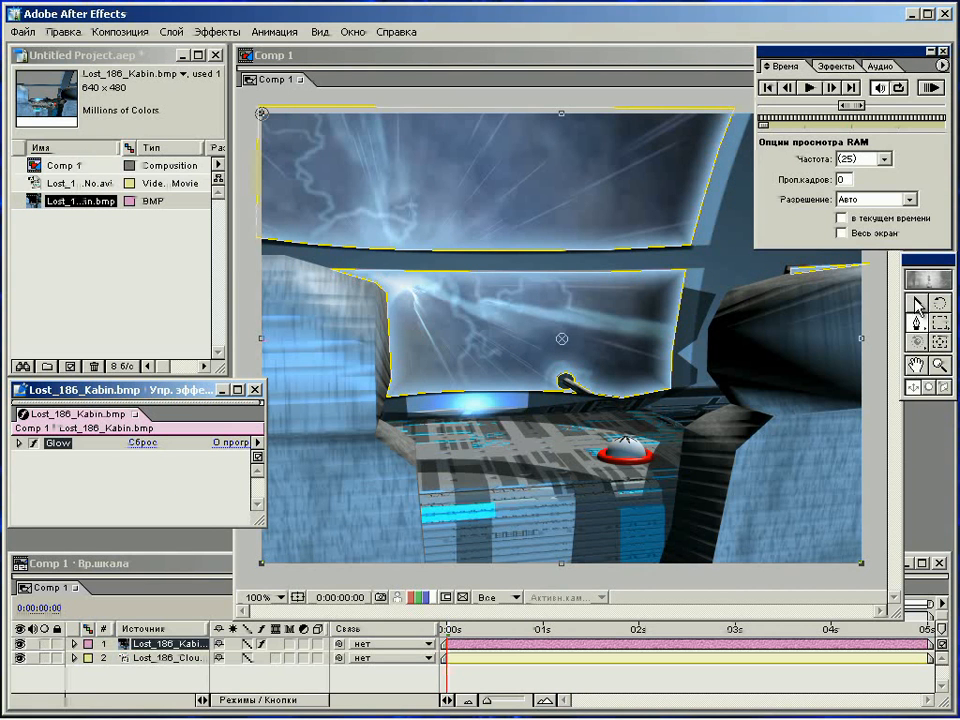
Import Lost_186_Girl_No.avi with its alpha interpreted as straight (Прямой - Нематовый) and place it above the cabin layer in Comp 1.
click(55, 164)
click(22, 31)
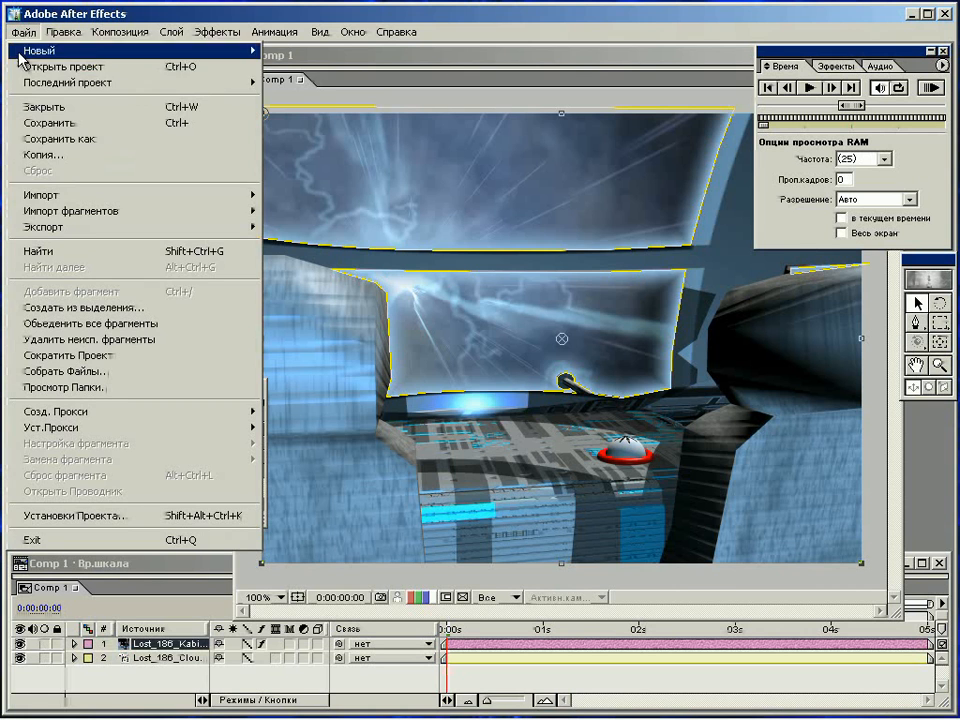
mouse_move(216, 195)
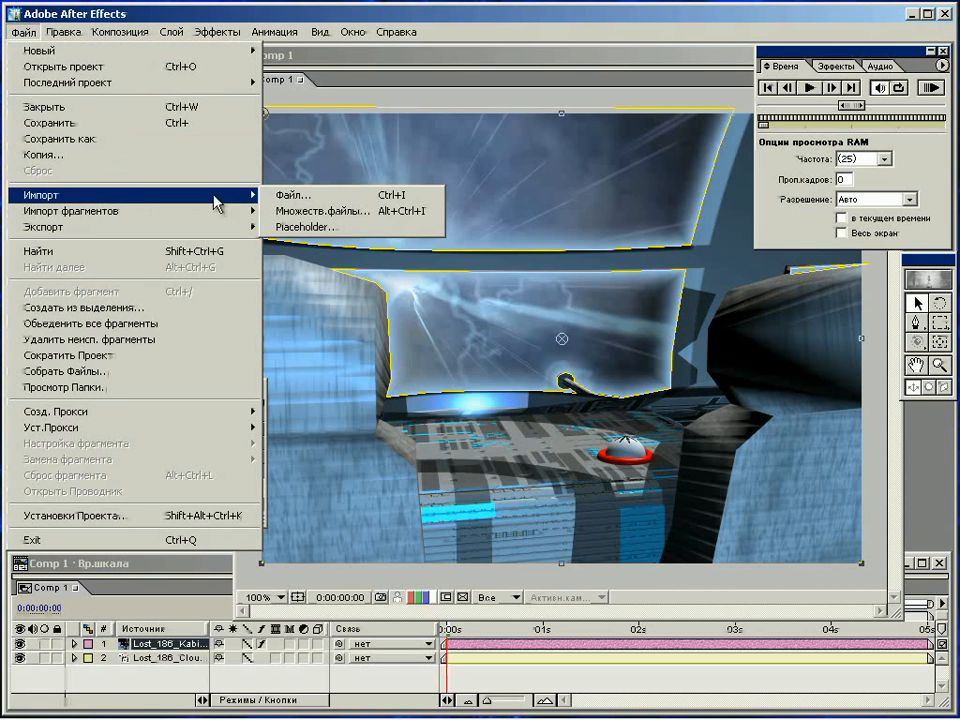
click(285, 195)
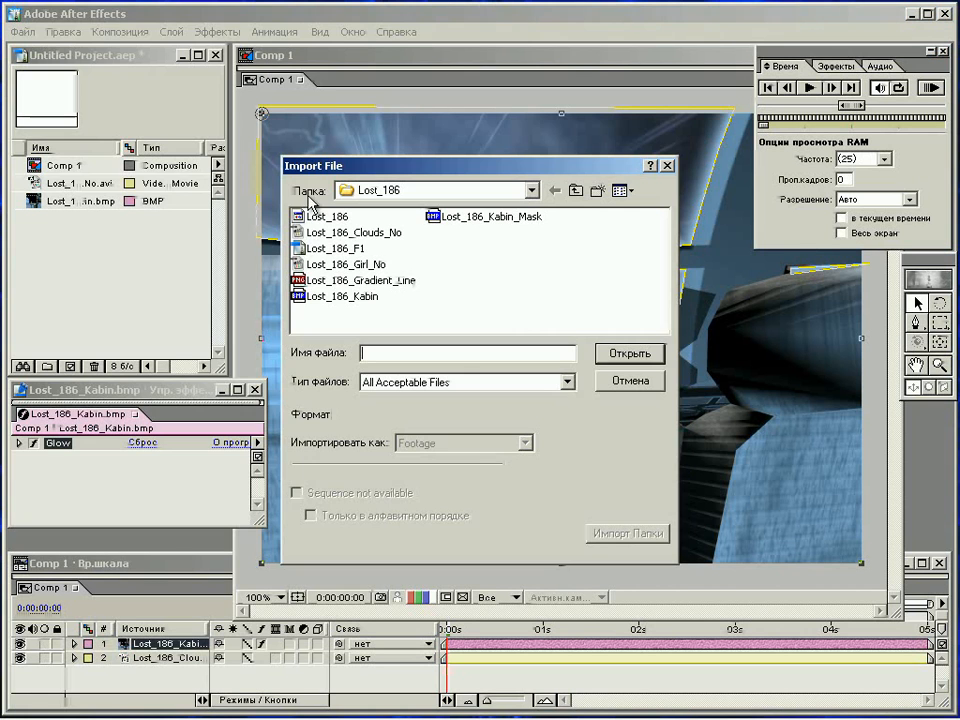
click(368, 265)
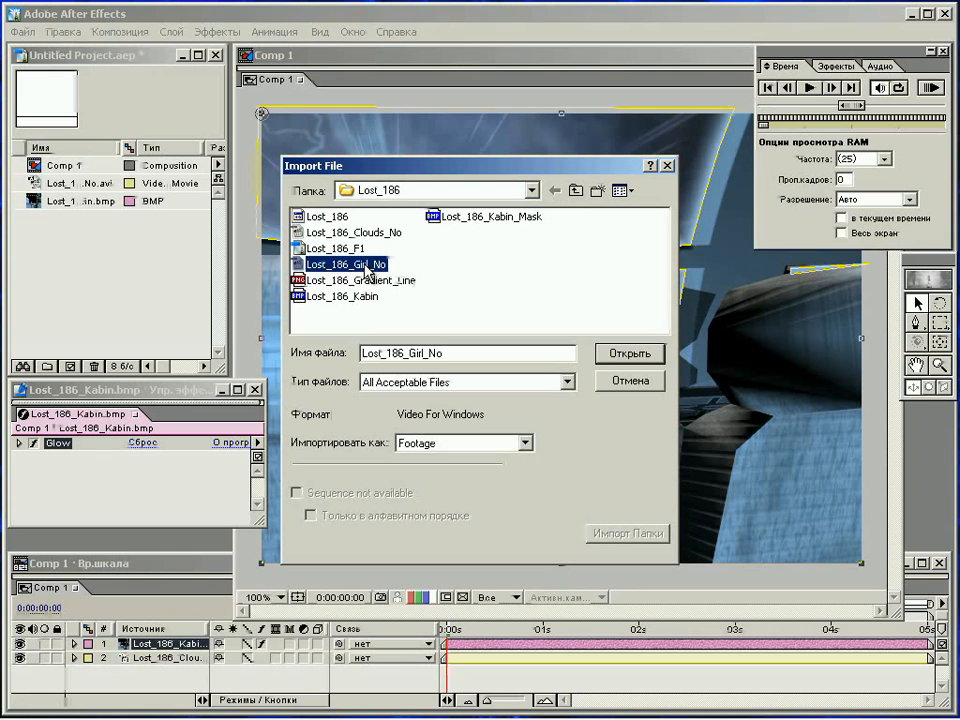
click(618, 355)
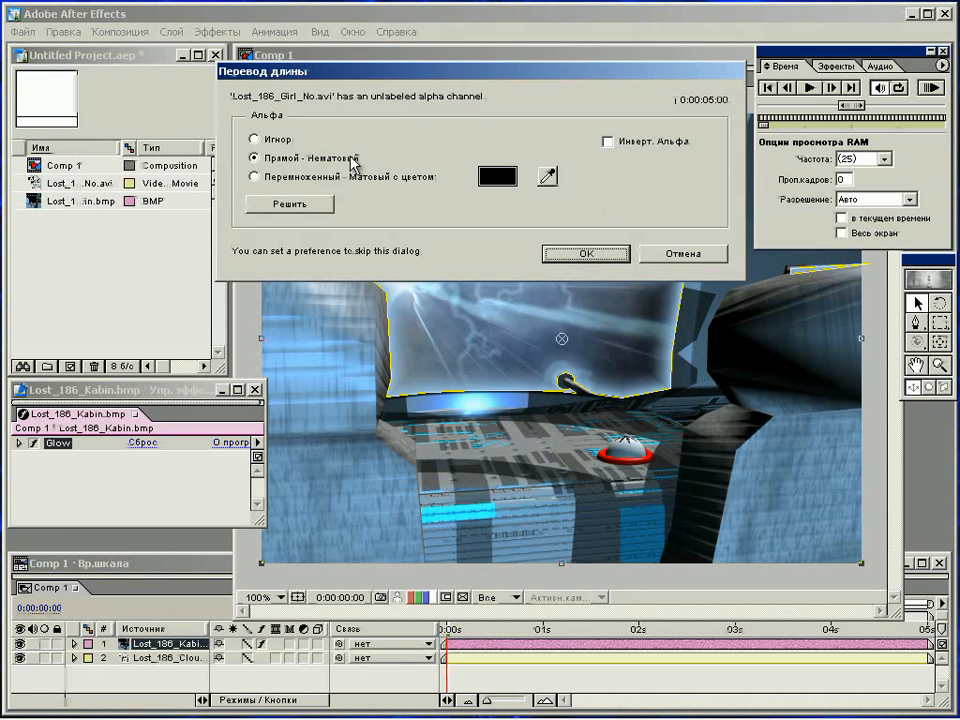
click(583, 254)
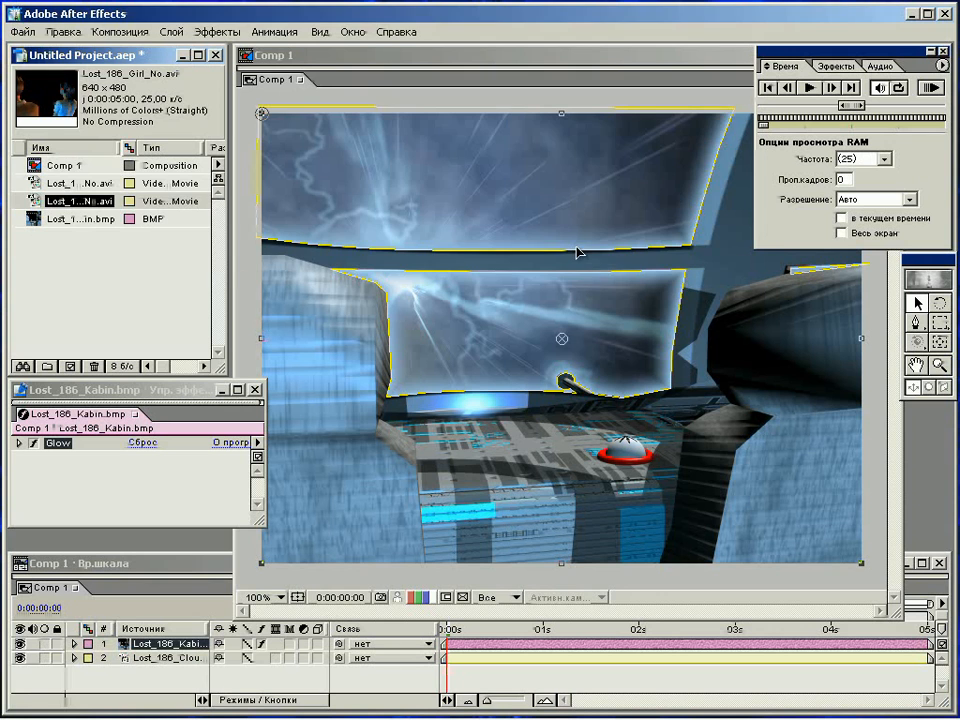
drag(88, 207, 175, 647)
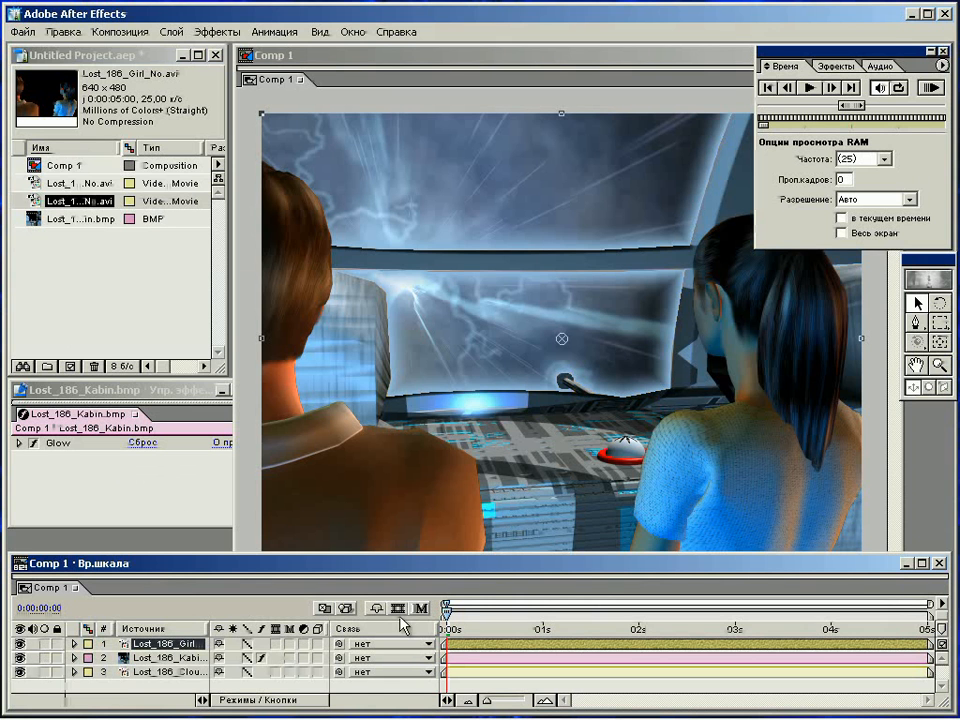
mouse_move(449, 622)
mouse_down()
mouse_move(477, 633)
mouse_move(602, 633)
mouse_move(459, 620)
mouse_move(446, 628)
mouse_up()
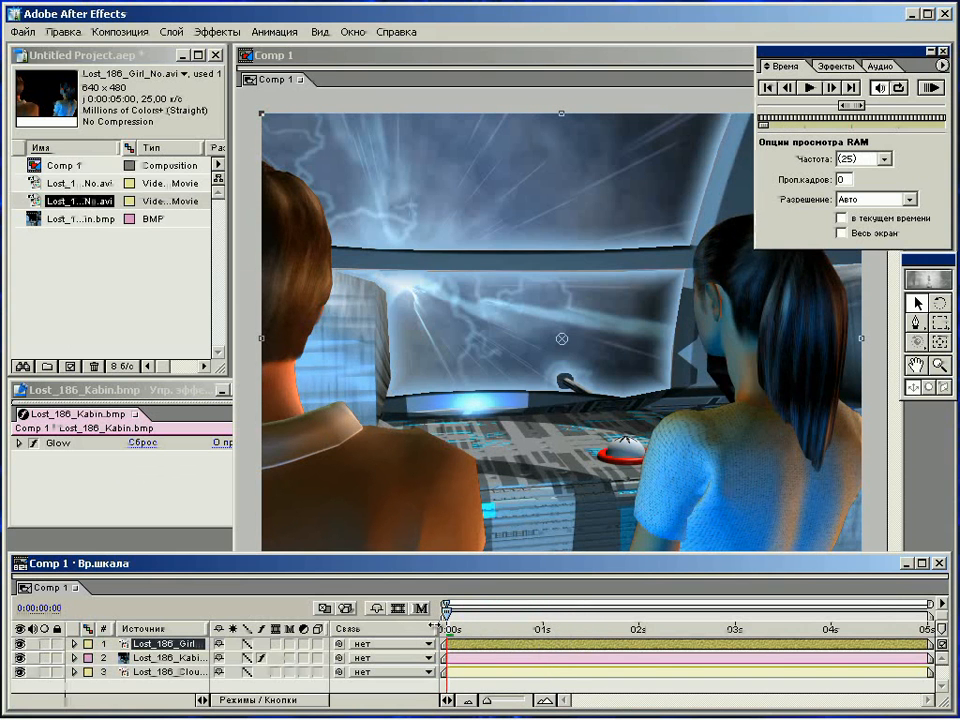
Apply the Remove Color Matting effect (Убрать матовый цвет) to the girl layer and collapse its settings.
right_click(185, 643)
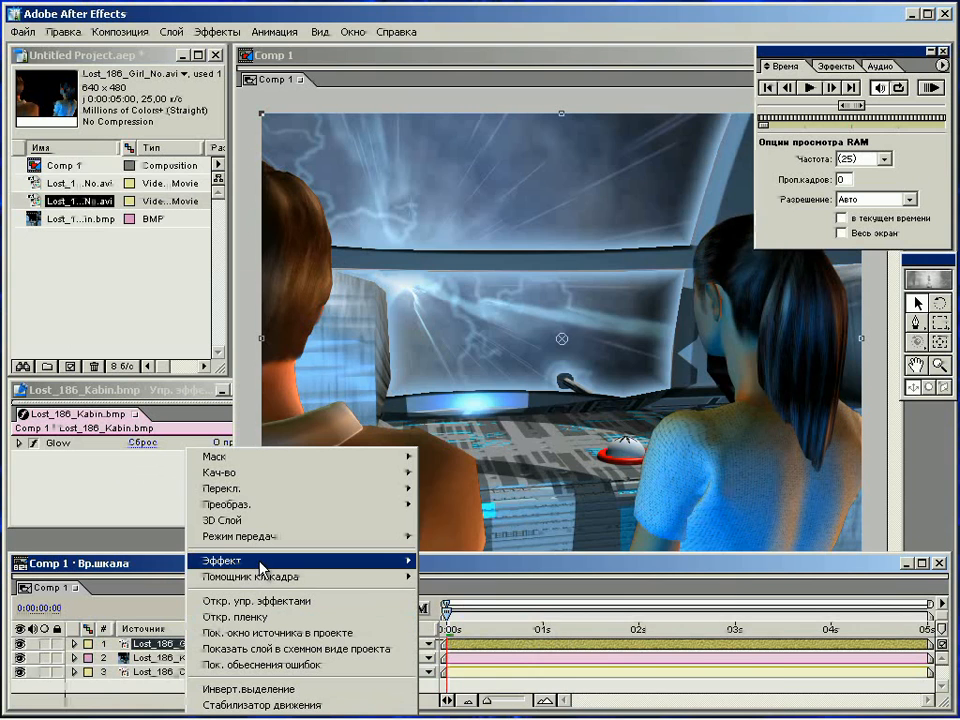
mouse_move(262, 561)
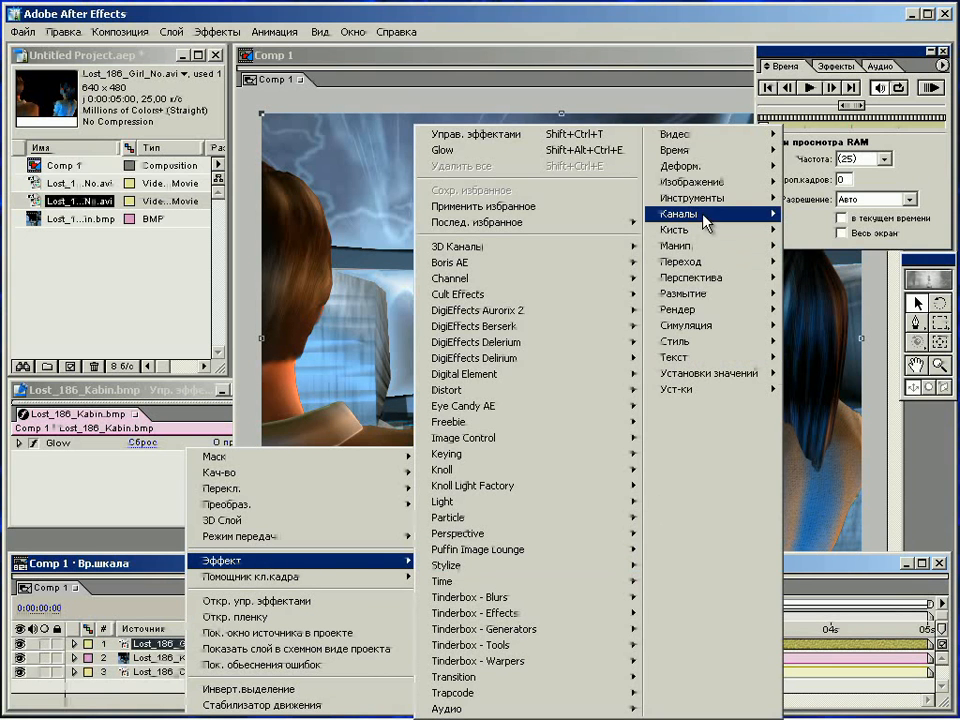
mouse_move(700, 213)
click(848, 357)
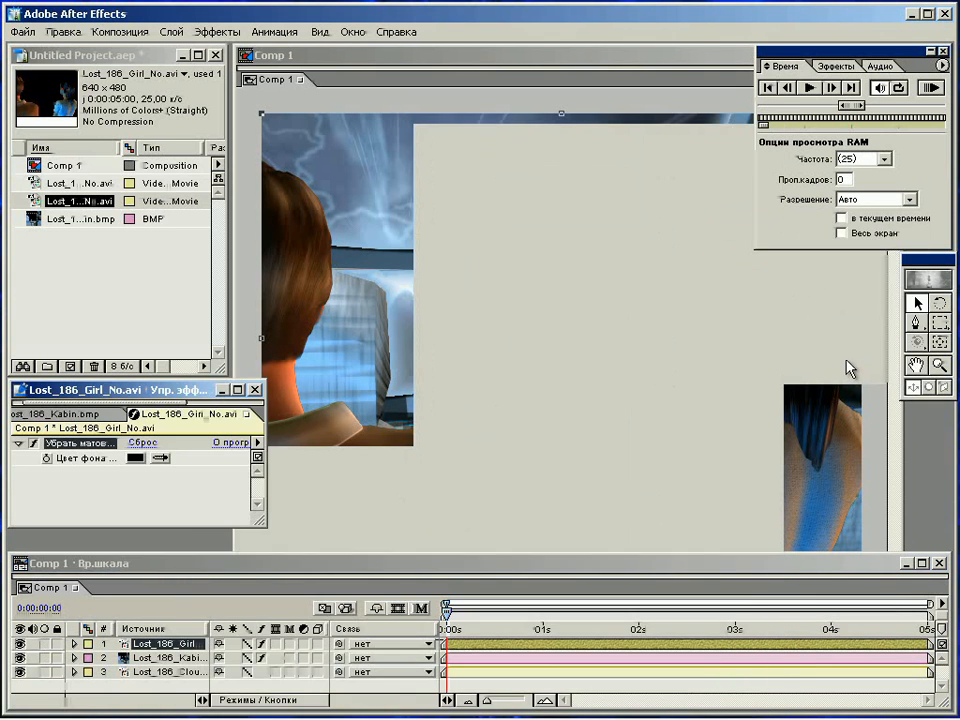
click(19, 443)
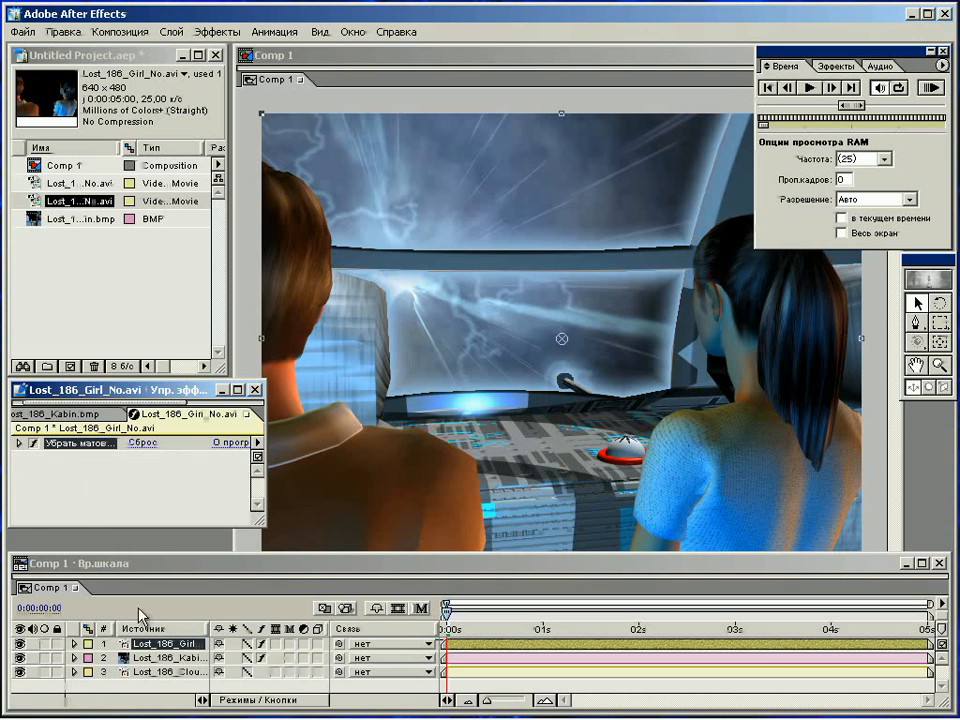
Apply Brightness & Contrast (Яркость и Контраст) to the girl layer with brightness 32 and contrast -21, and collapse the effect.
right_click(170, 653)
mouse_move(250, 563)
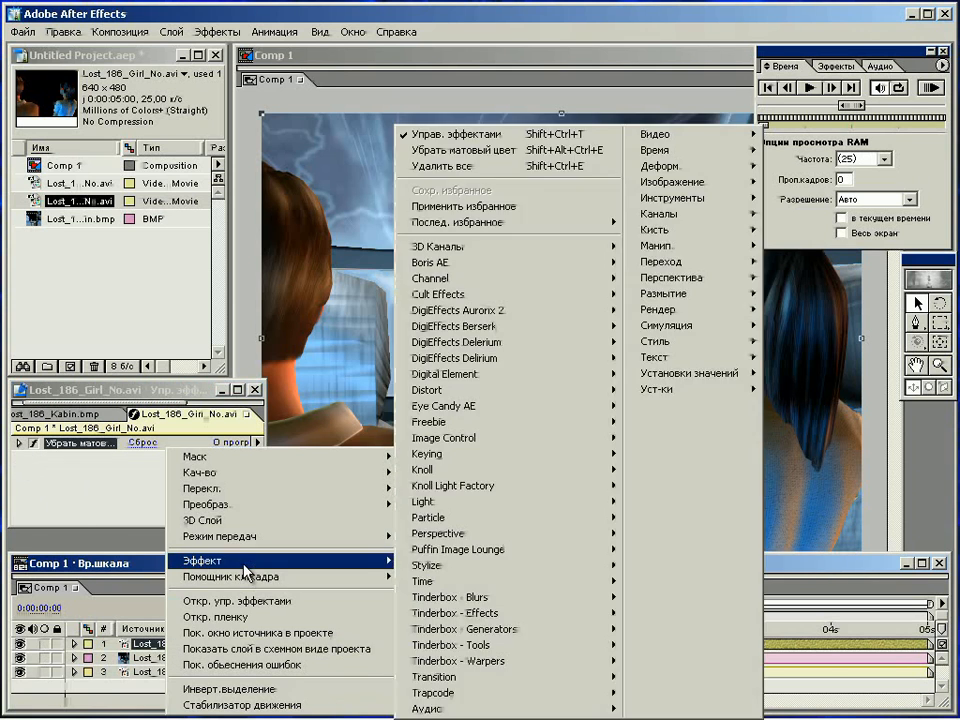
mouse_move(675, 390)
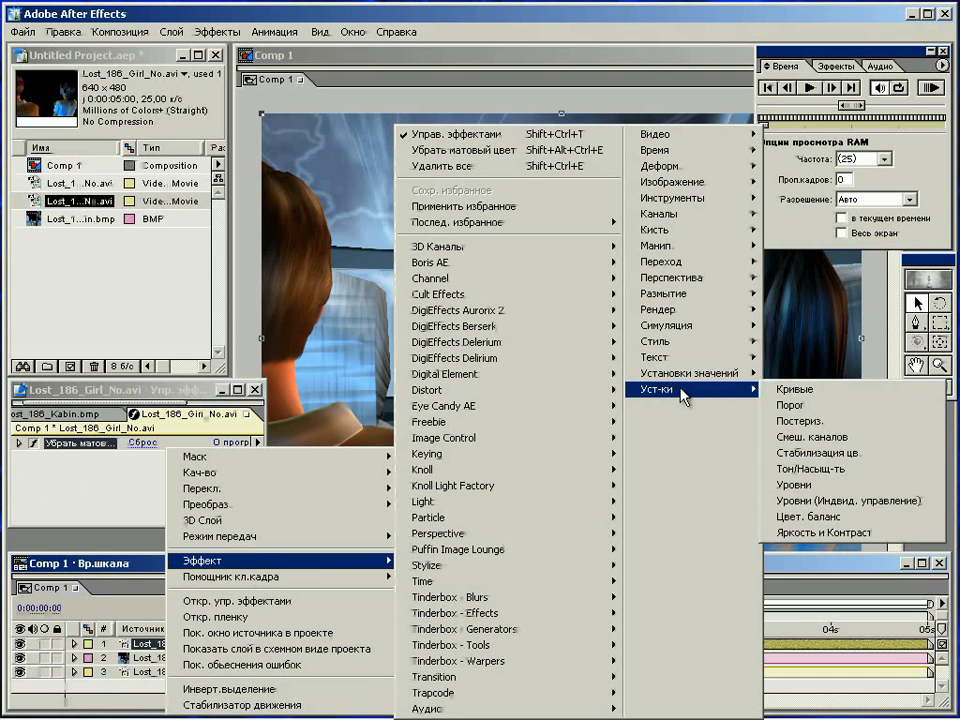
click(812, 533)
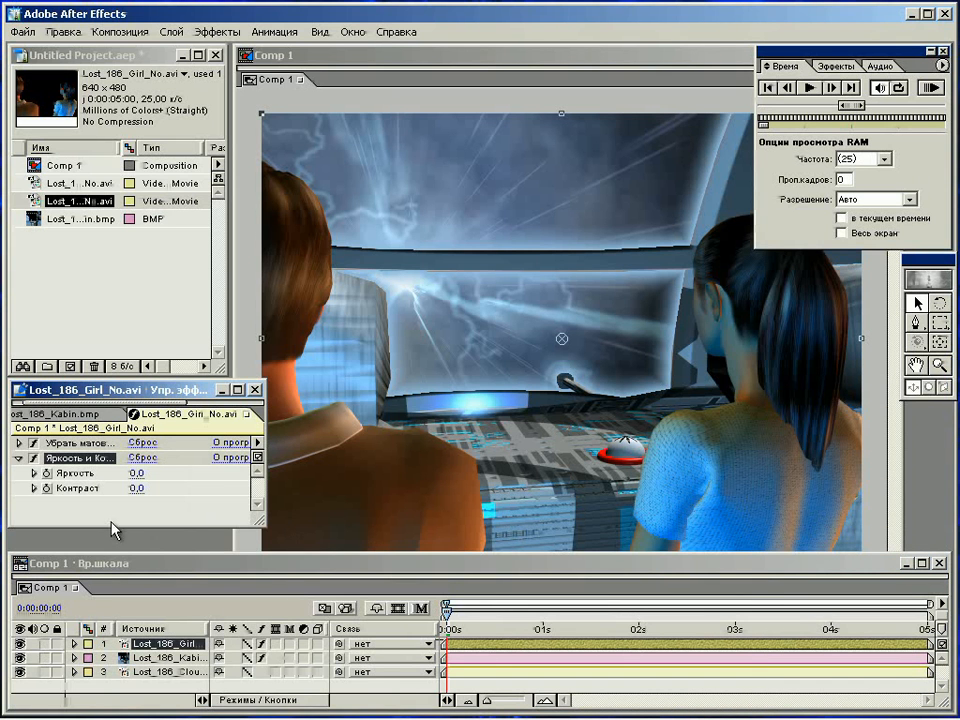
drag(137, 473, 173, 474)
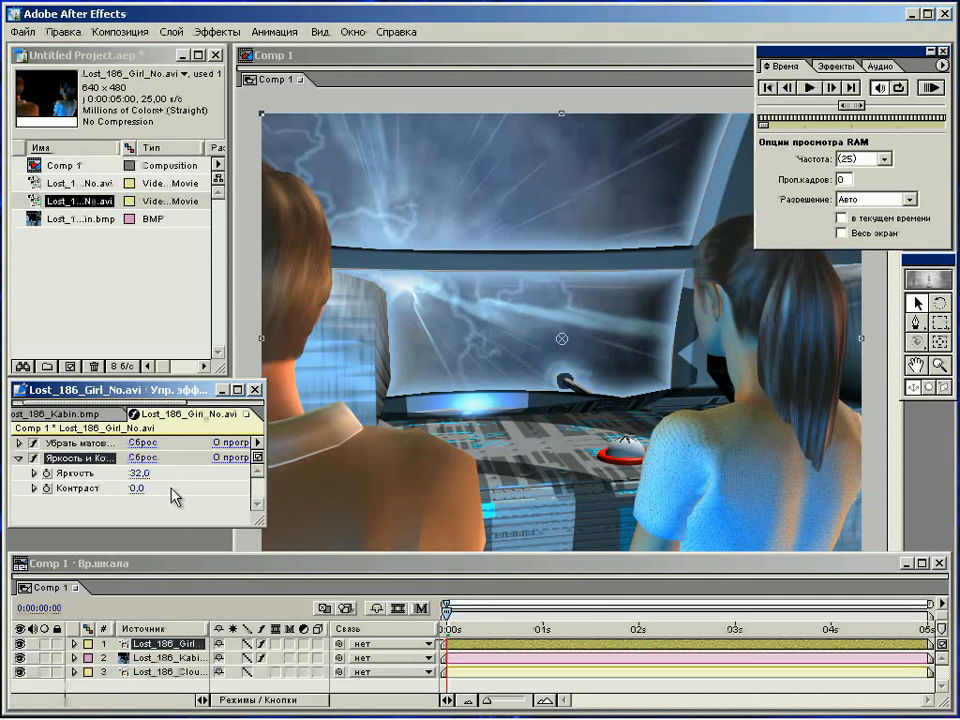
drag(137, 488, 121, 488)
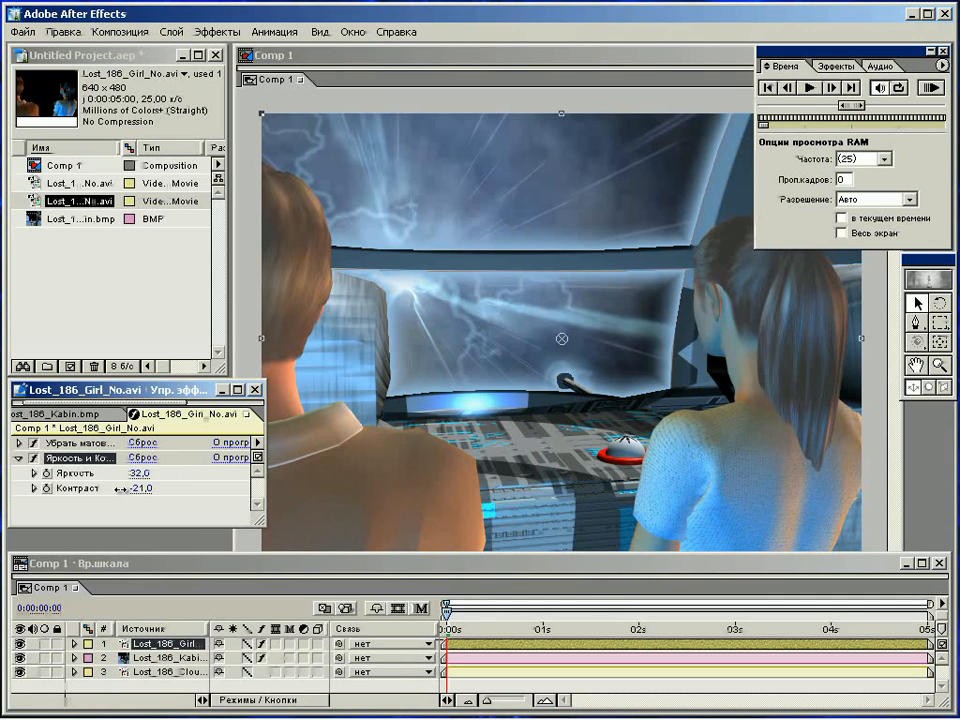
click(19, 458)
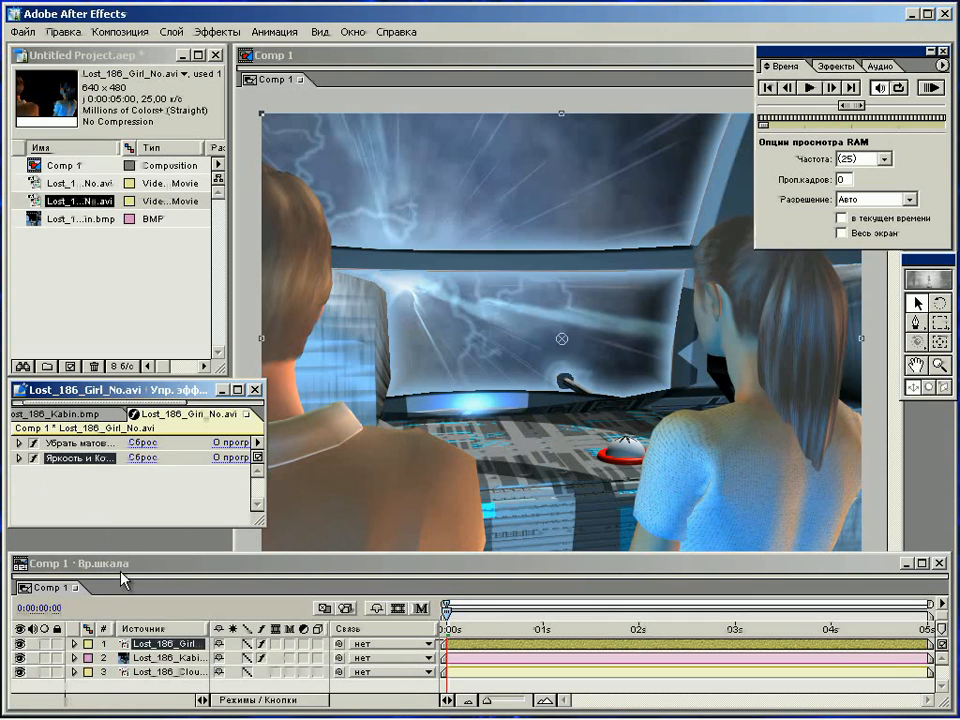
Add a second copy of Lost_186_Kabin.bmp above the girl layer, then import Lost_186_Kabin_Mask.bmp and place it as the top layer.
click(84, 220)
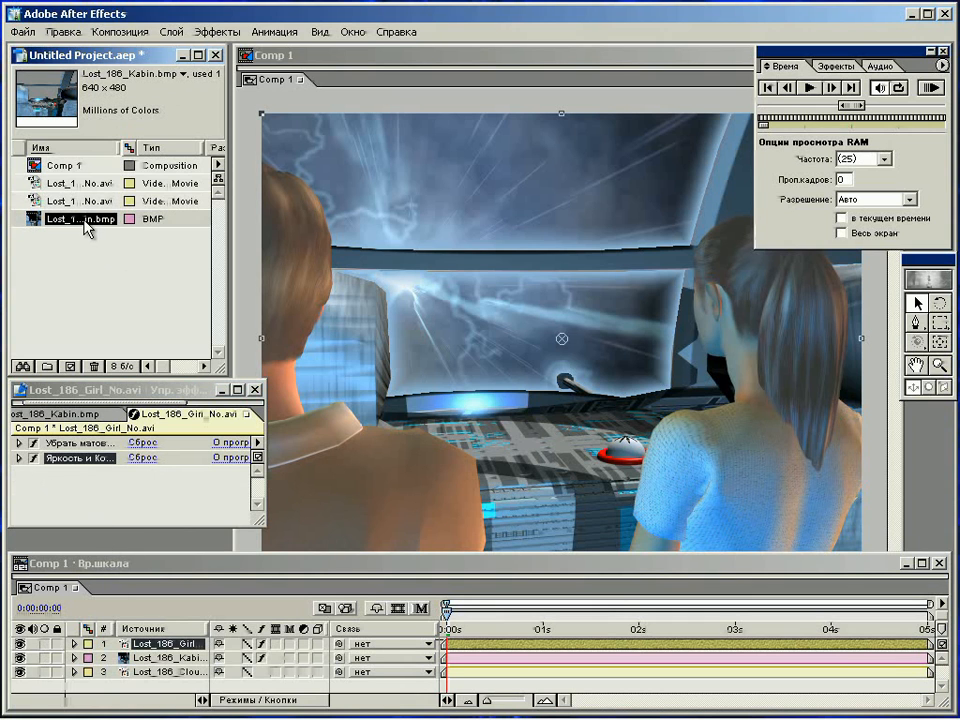
drag(84, 225, 120, 648)
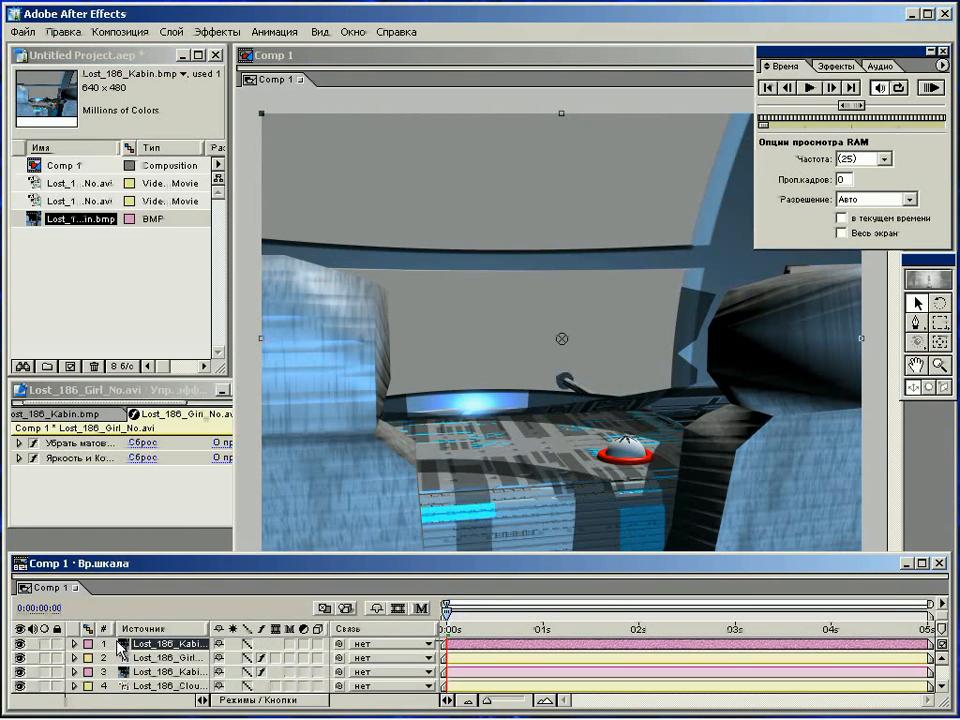
click(22, 32)
mouse_move(228, 195)
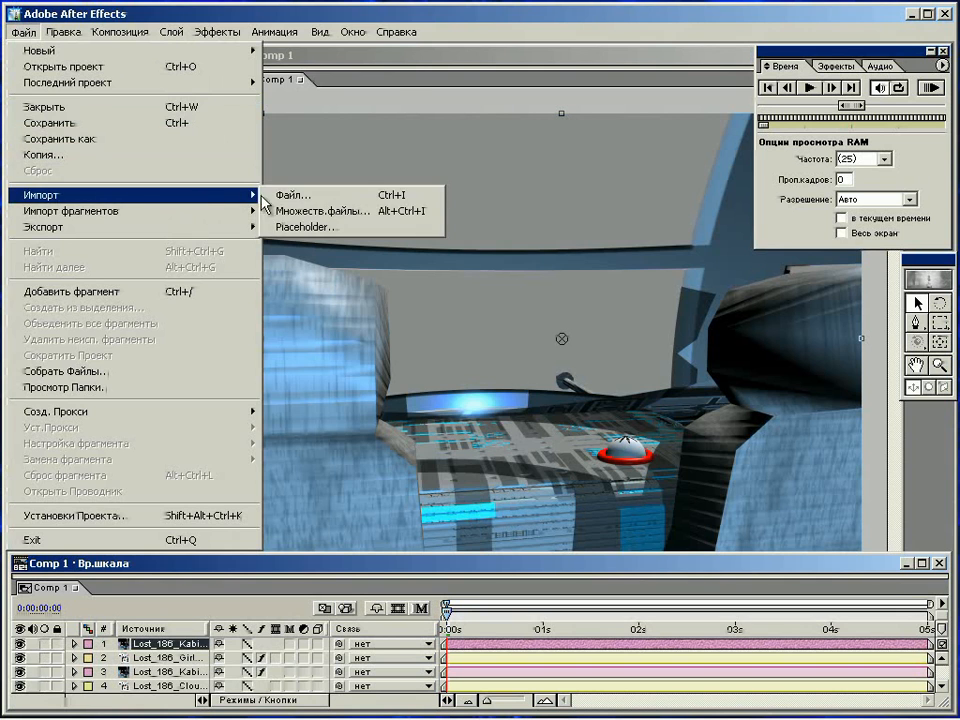
click(304, 199)
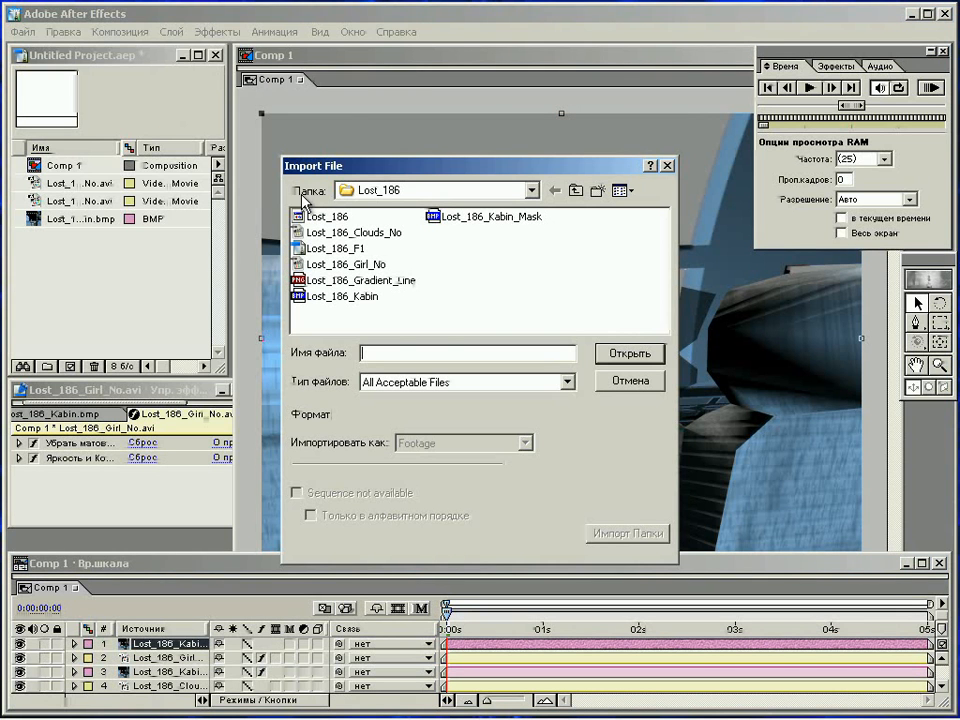
click(510, 224)
click(628, 352)
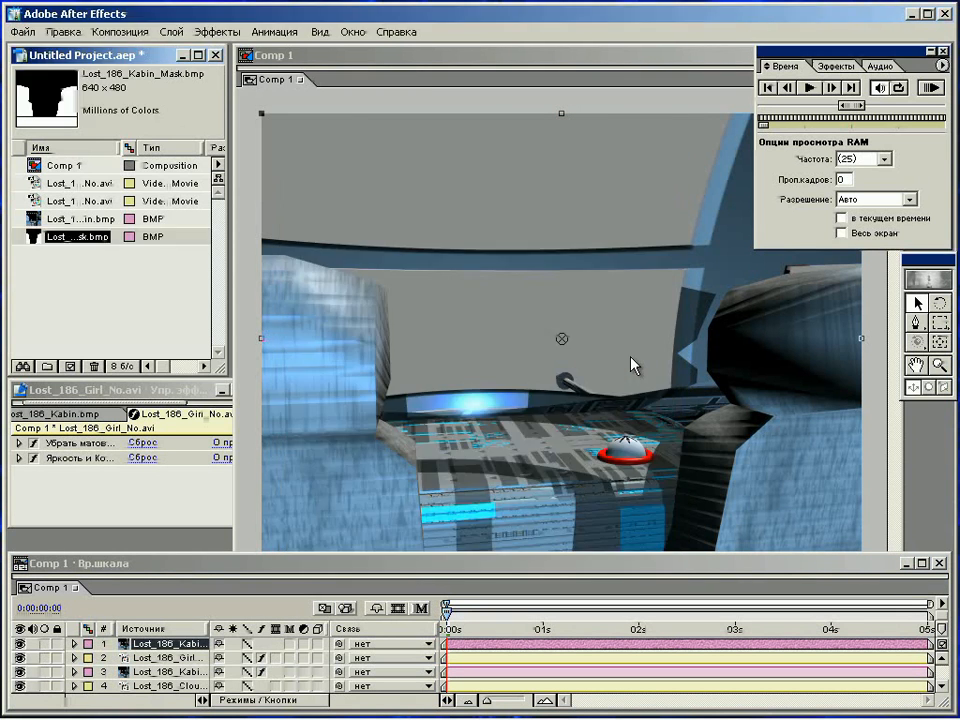
drag(84, 248, 148, 648)
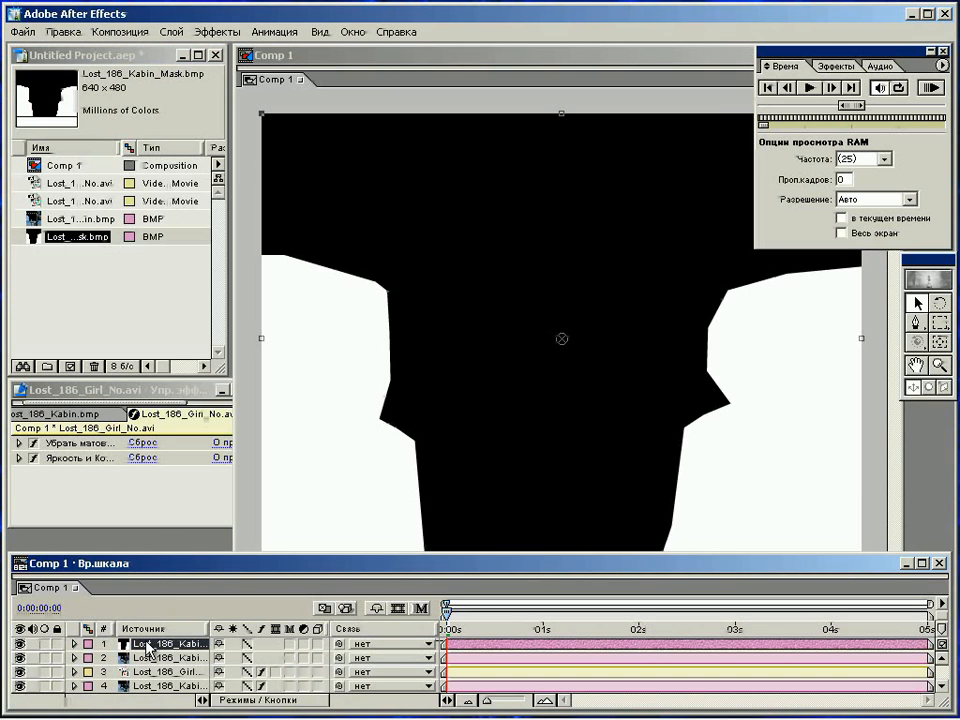
Set the cabin mask layer's transfer mode to Stencil Luma (Лума-шаблон).
right_click(165, 644)
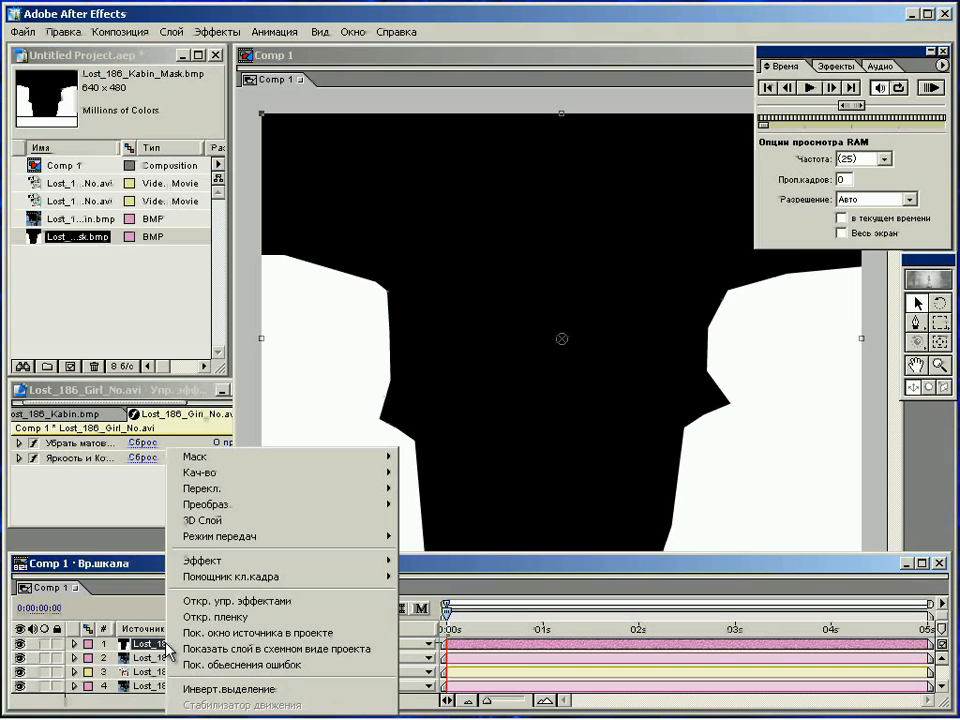
mouse_move(232, 540)
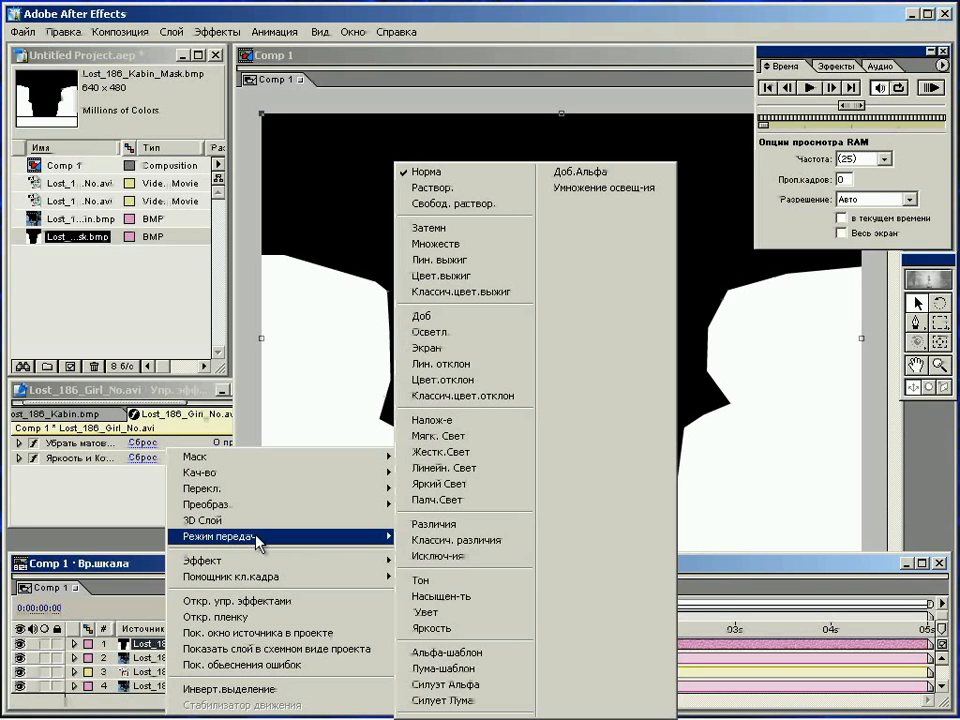
click(449, 670)
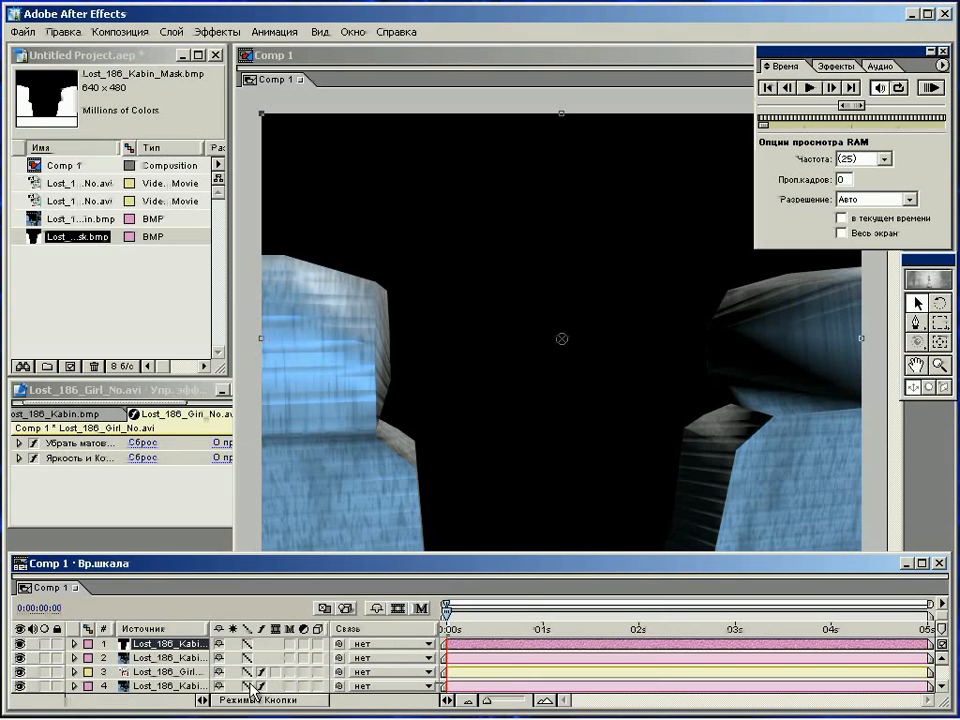
Switch all five layers of Comp 1 to best quality, enlarging the timeline window to reach the clouds layer.
drag(248, 668, 258, 618)
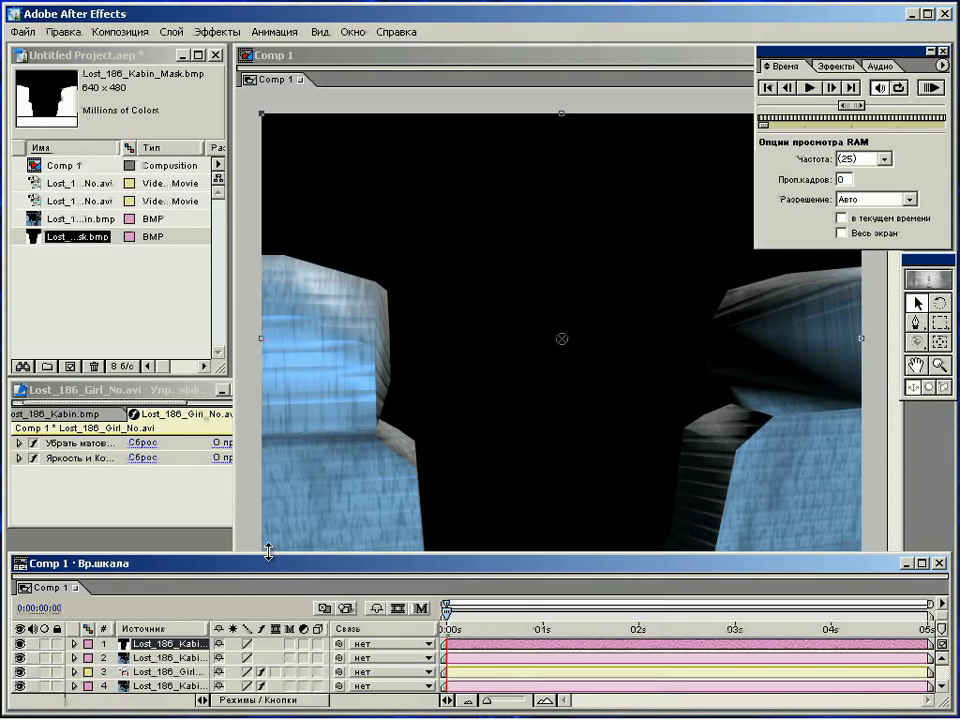
drag(269, 558, 270, 476)
drag(241, 590, 247, 622)
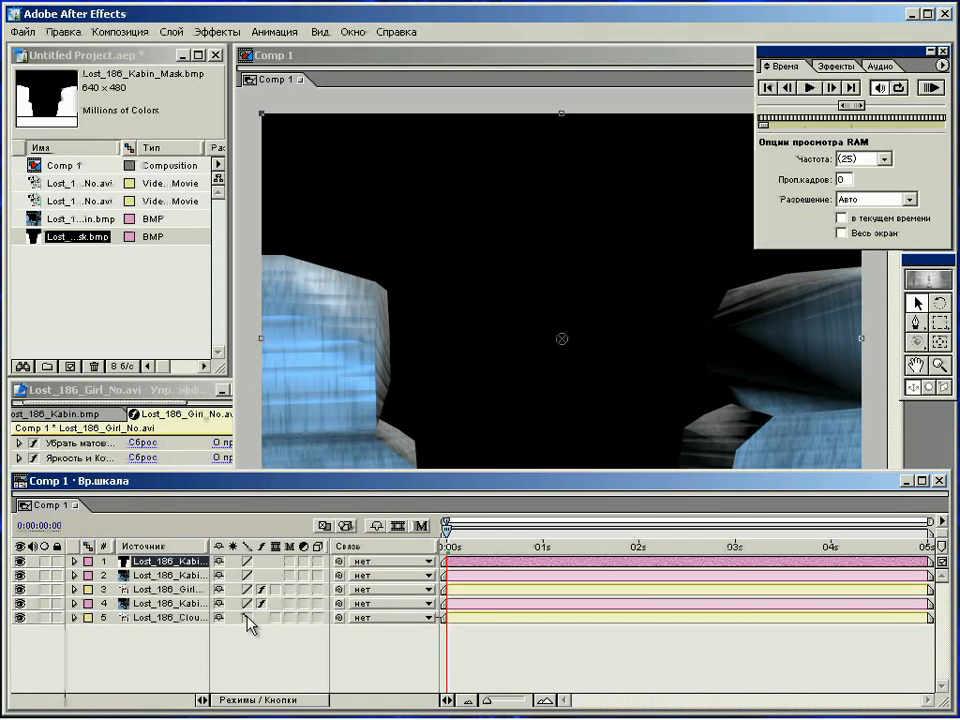
Precompose the mask layer and upper cabin layer as Seats with all attributes moved, shrink the timeline window and return to Comp 1.
shift+click(185, 577)
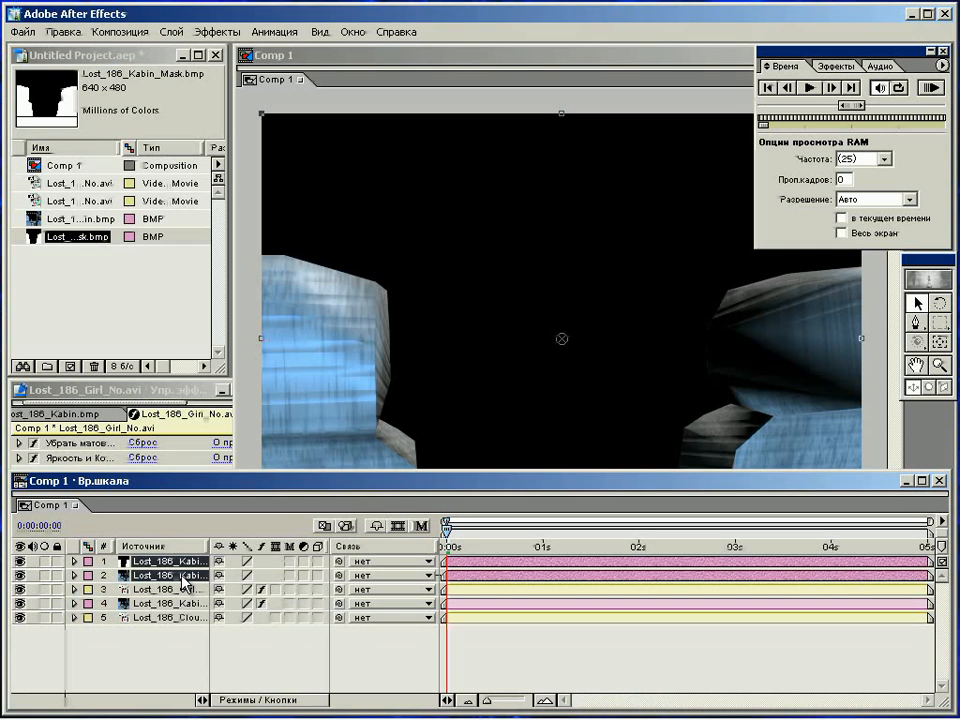
key(ctrl+shift+c)
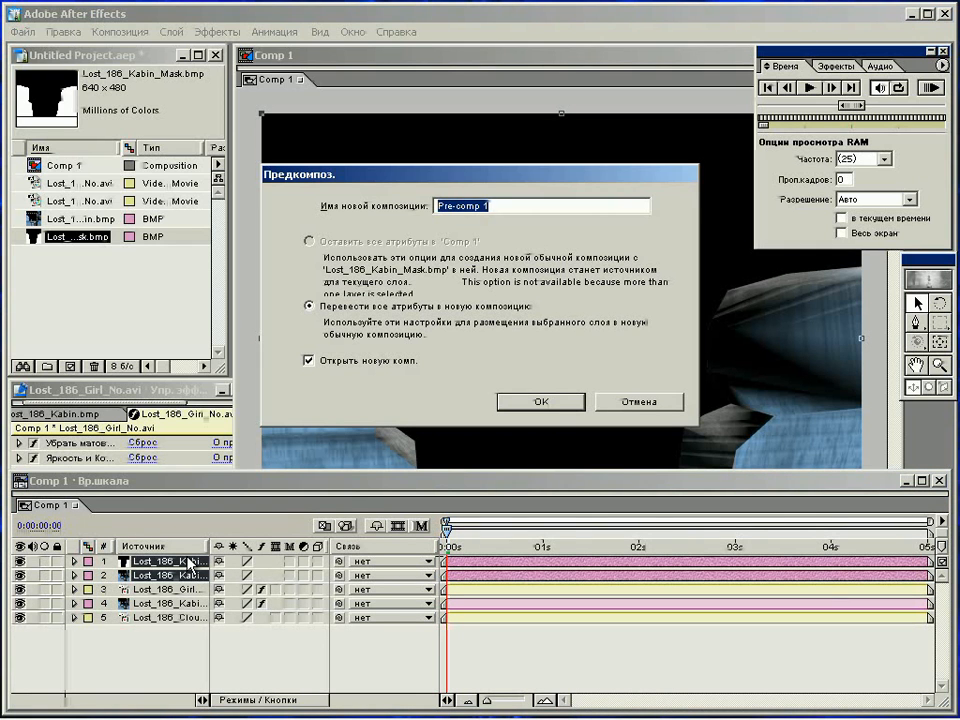
text(Seats)
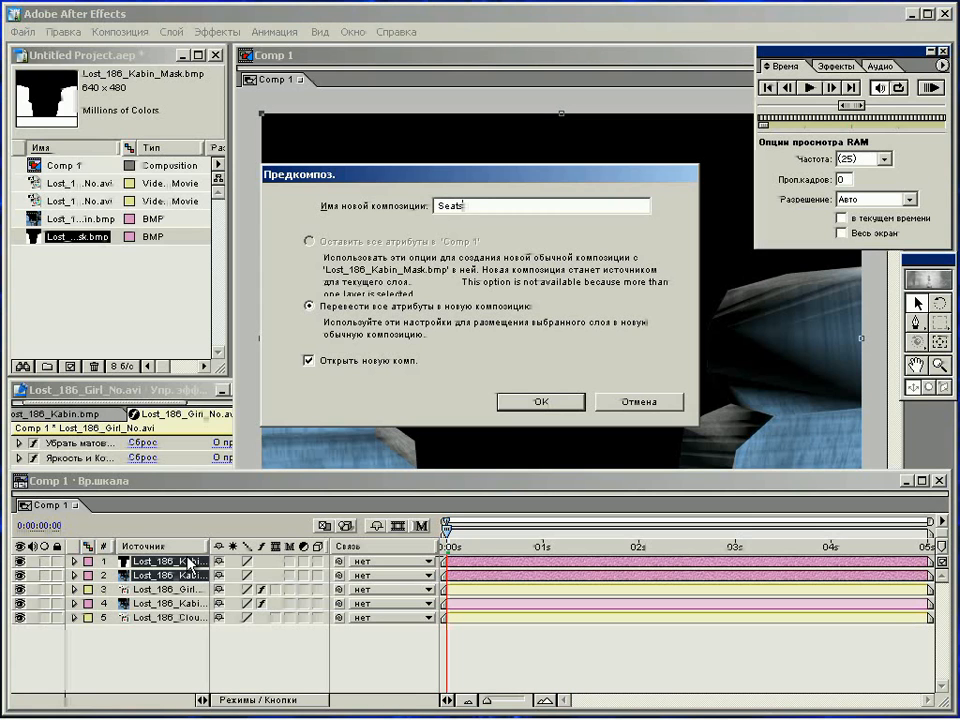
click(539, 404)
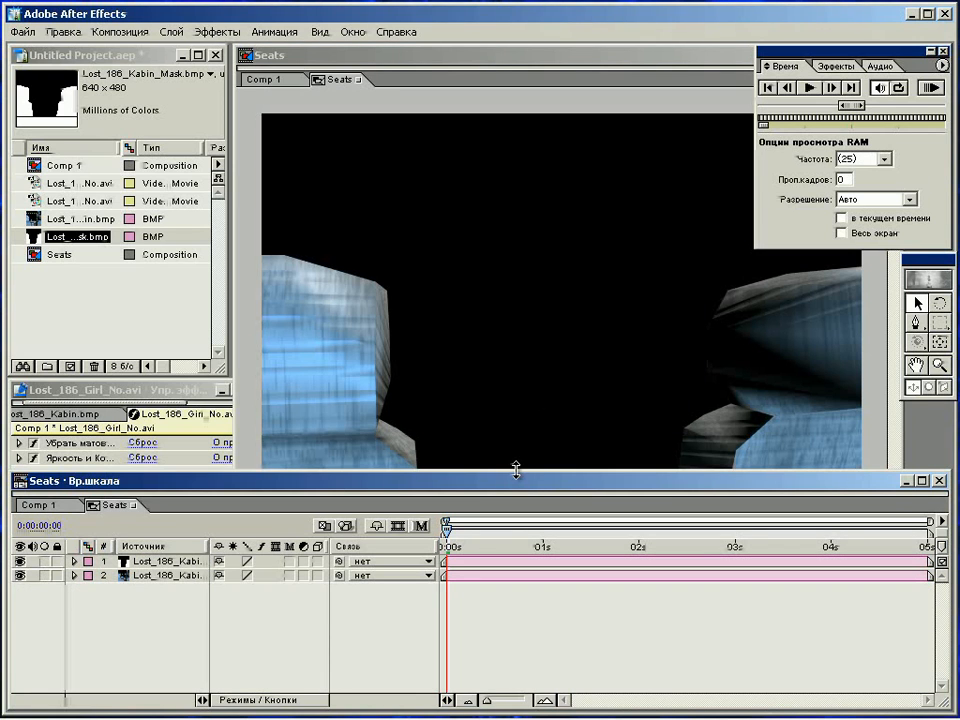
drag(516, 475, 519, 571)
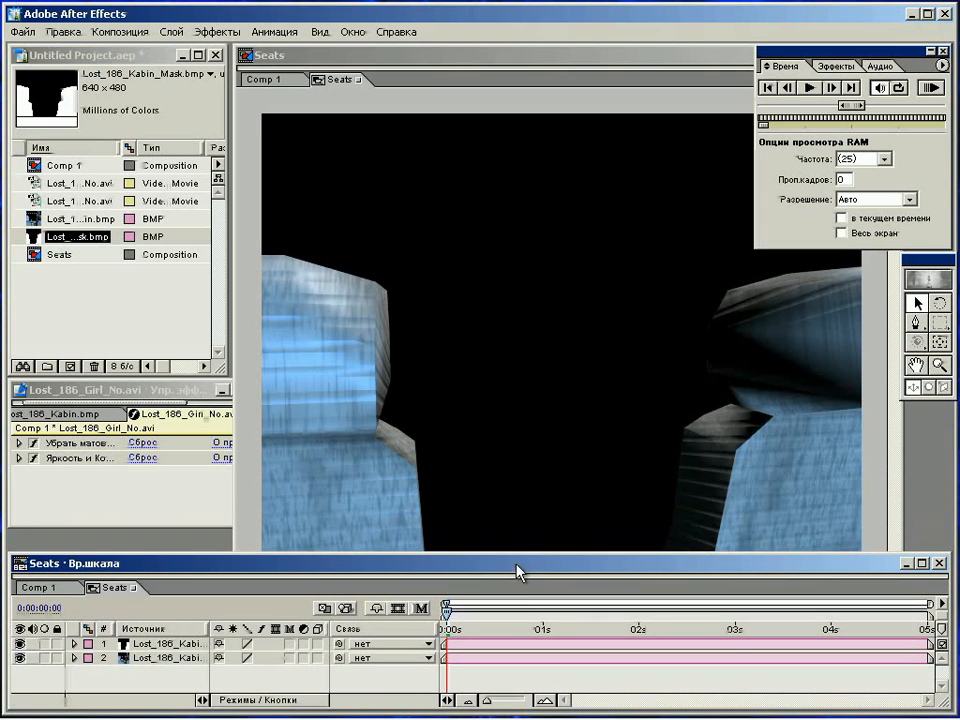
click(40, 587)
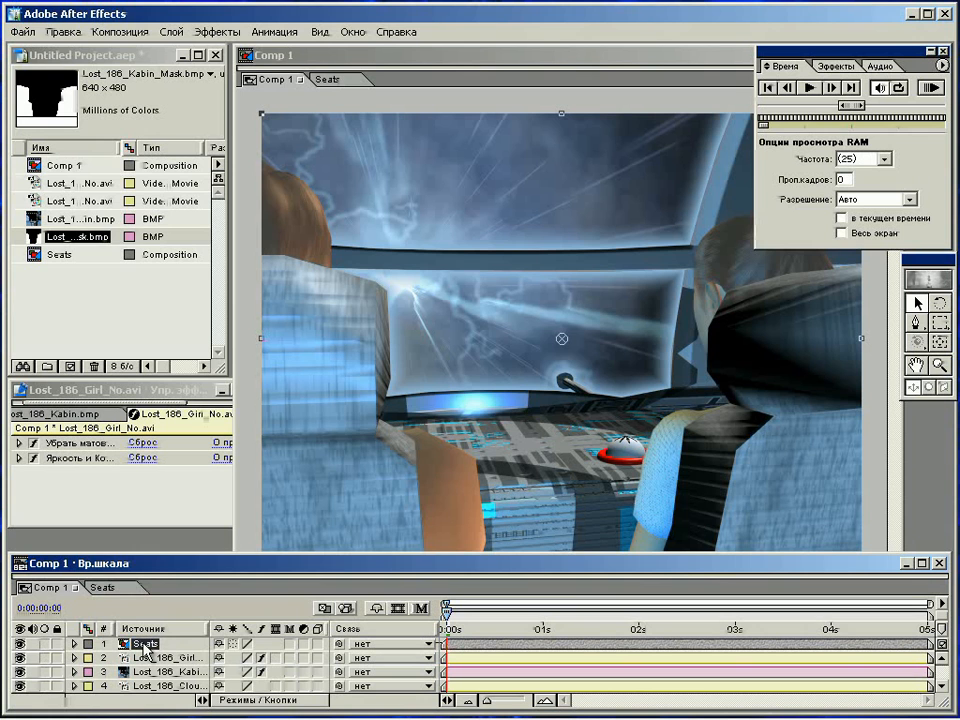
Toggle the Seats layer's visibility to compare the scene with and without the foreground seats, and preview Comp 1 from its start.
click(20, 645)
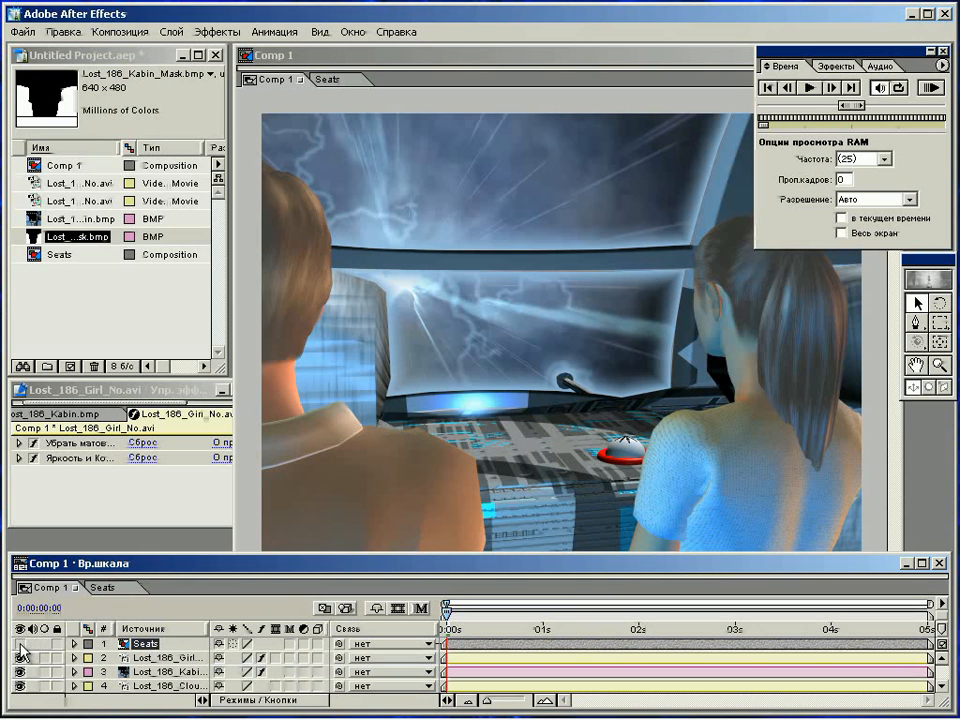
click(20, 646)
click(20, 646)
click(20, 646)
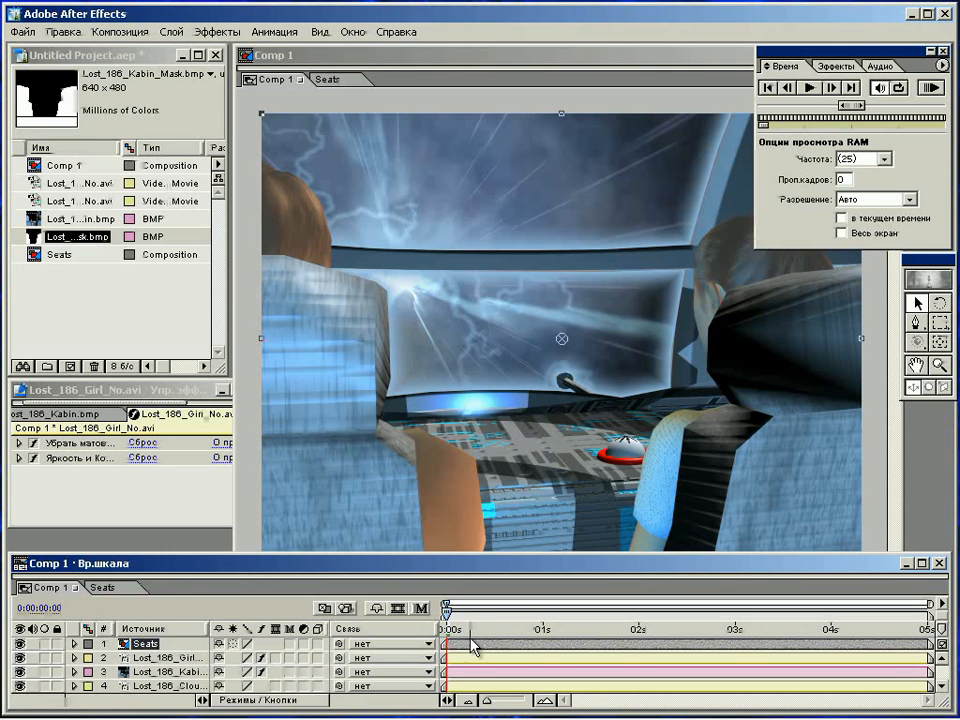
mouse_move(449, 624)
mouse_down()
mouse_move(695, 622)
mouse_move(447, 622)
mouse_up()
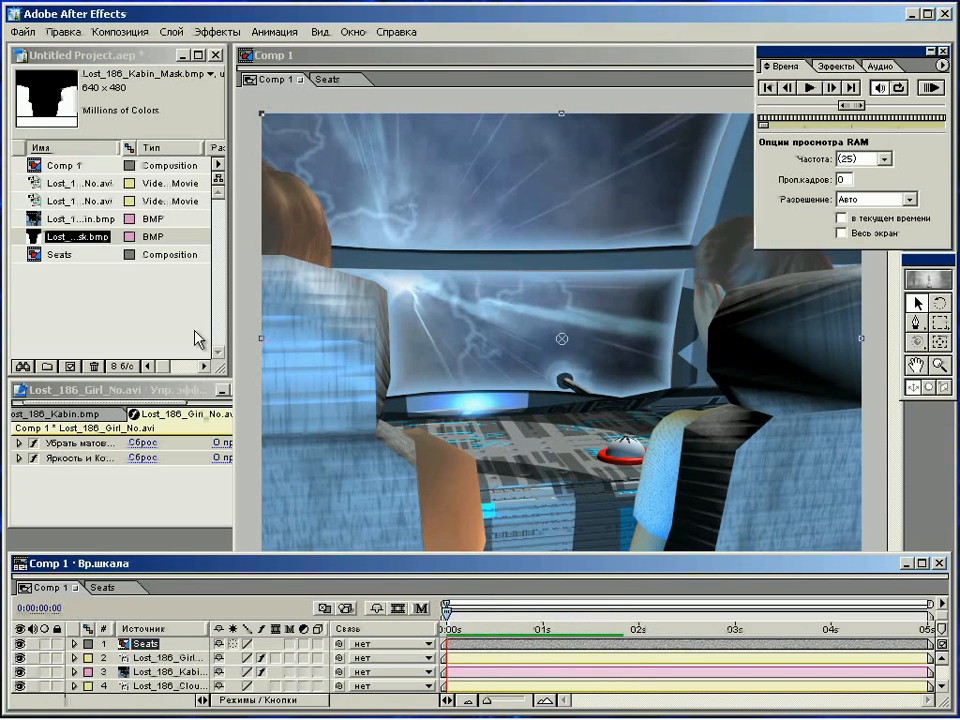
Save the project under the name Lost_186_F1 in the Lost_186 folder, replacing the existing file.
click(68, 168)
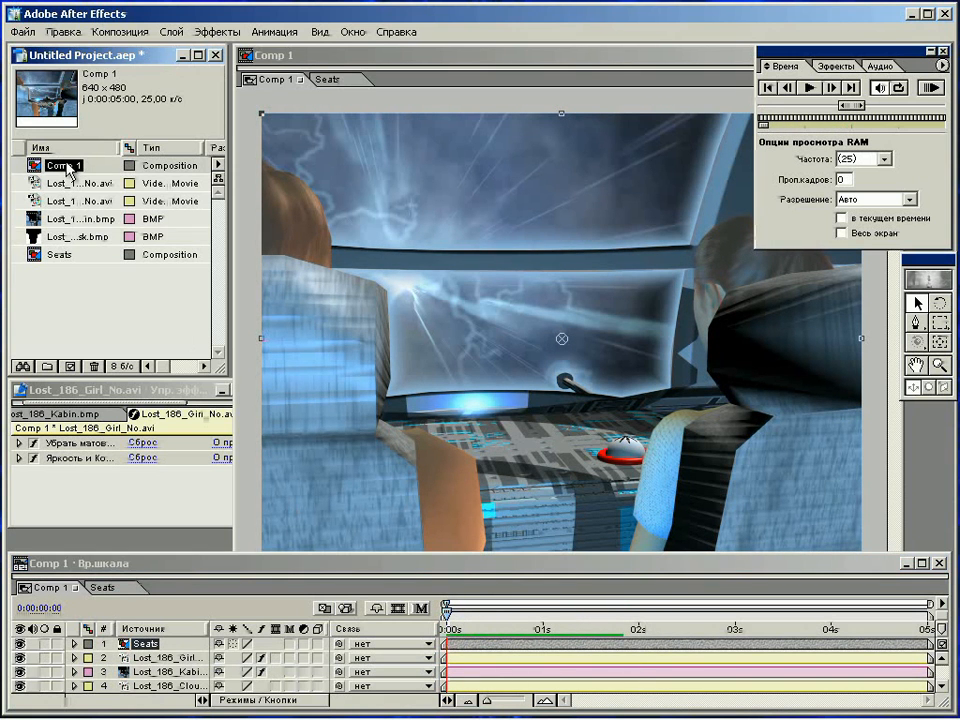
click(20, 32)
click(45, 138)
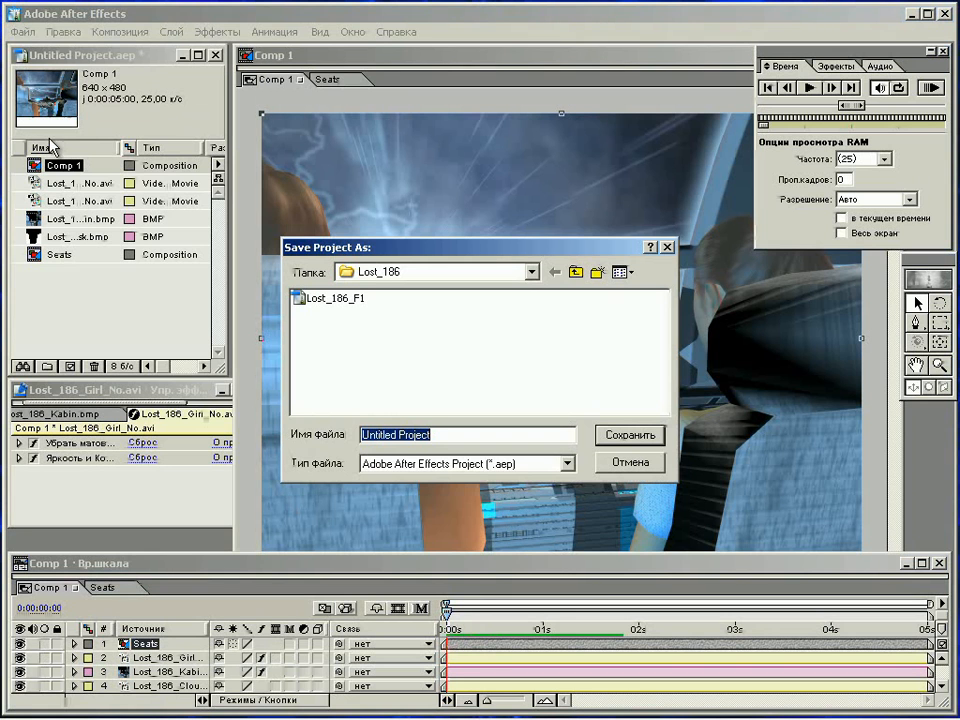
click(333, 298)
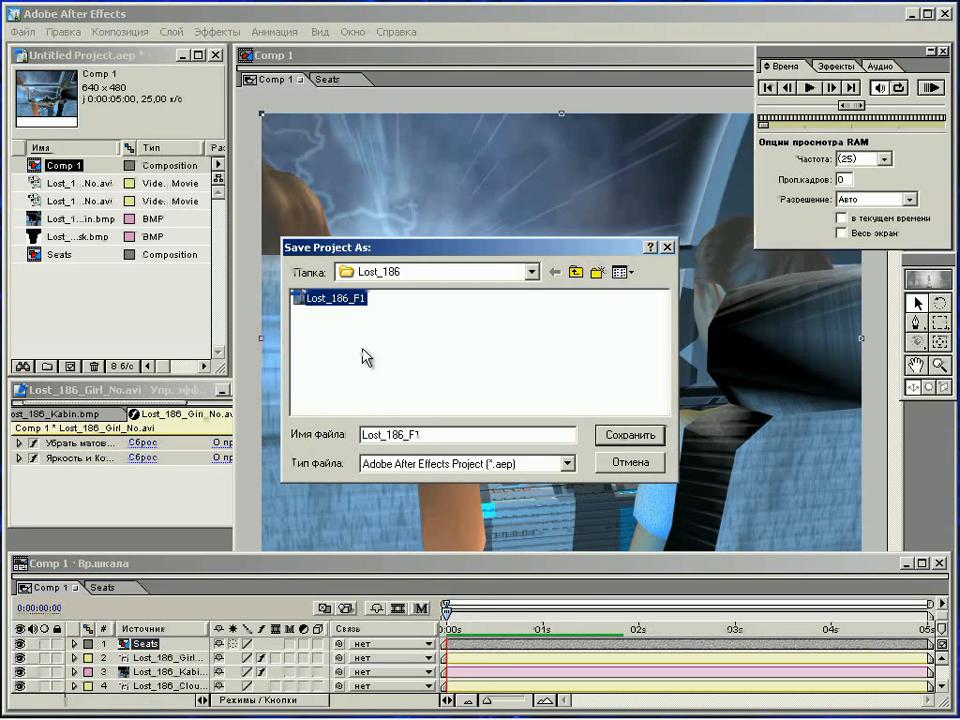
click(628, 442)
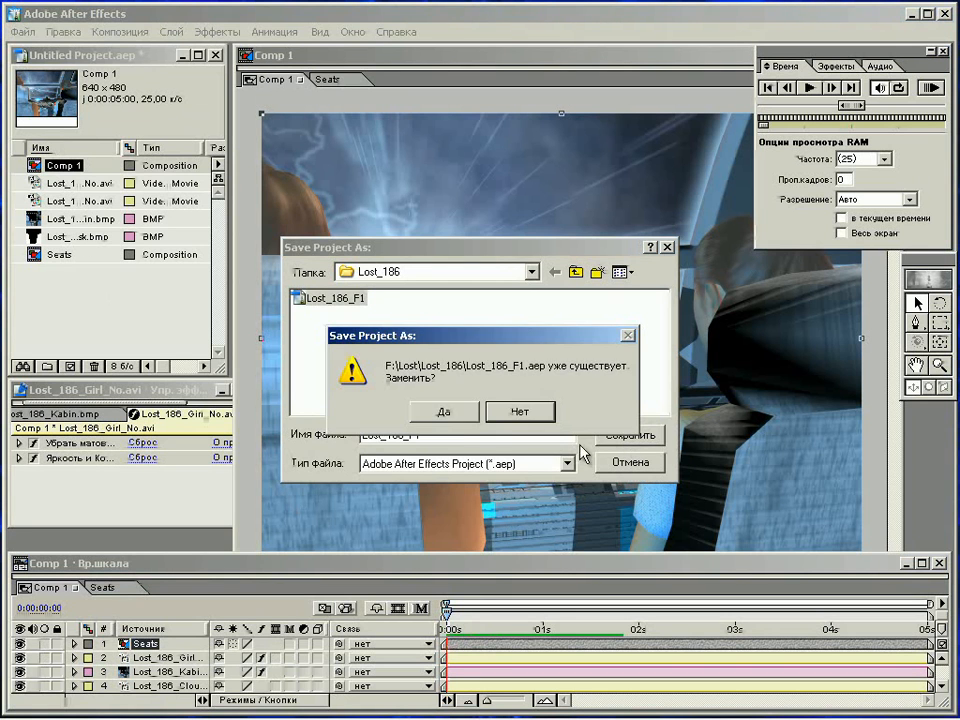
click(440, 410)
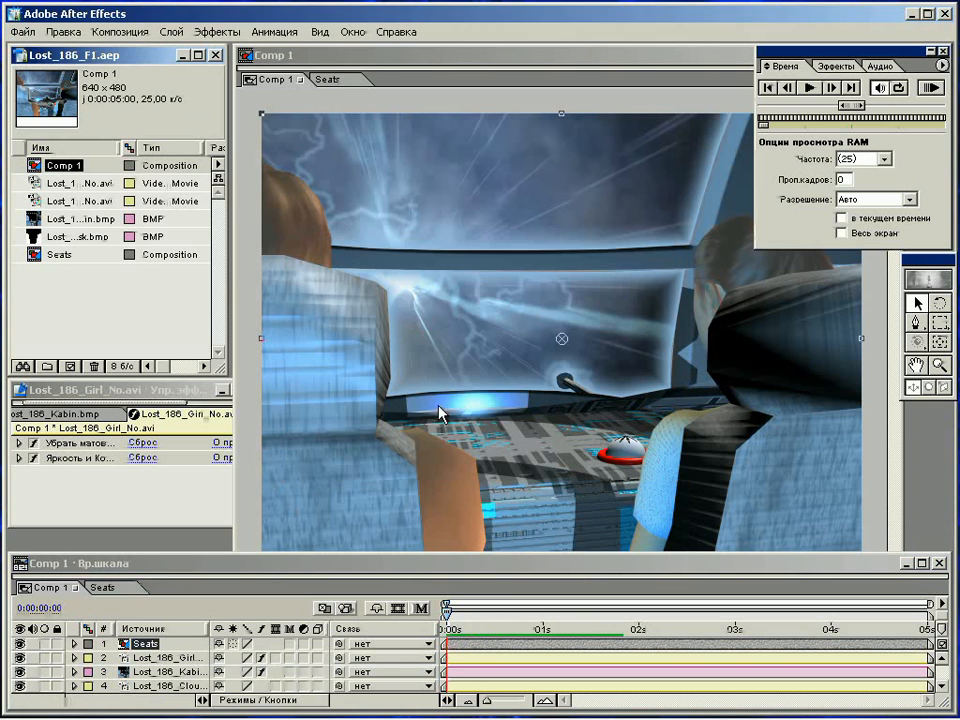
Queue Comp 1 for rendering as a movie and set its output module's video compression to DivX Codec 4.12.
click(108, 31)
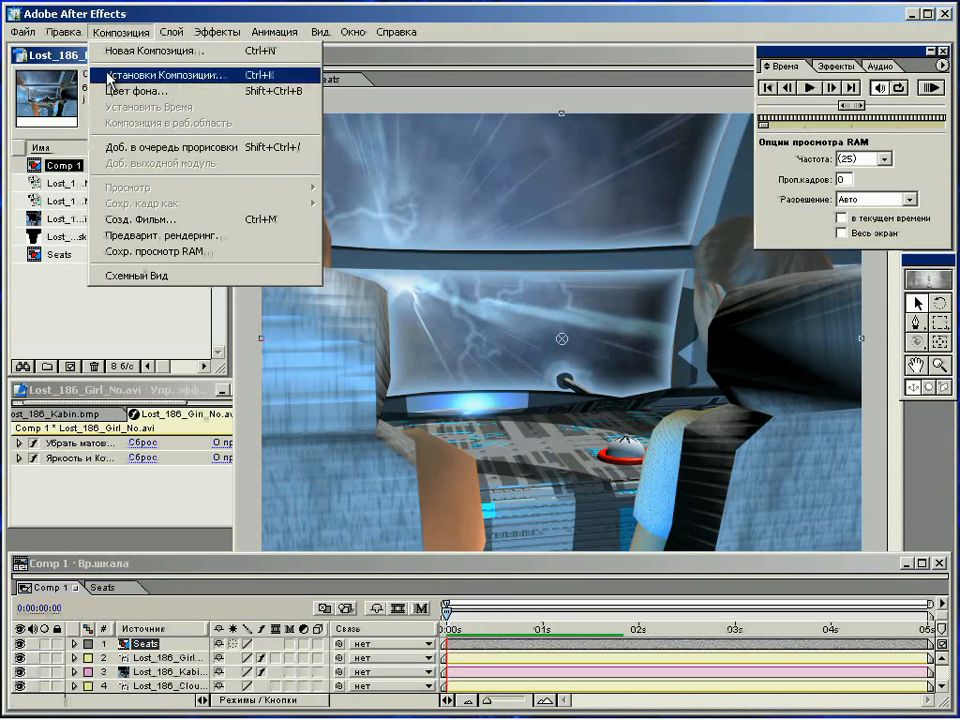
click(139, 219)
click(200, 287)
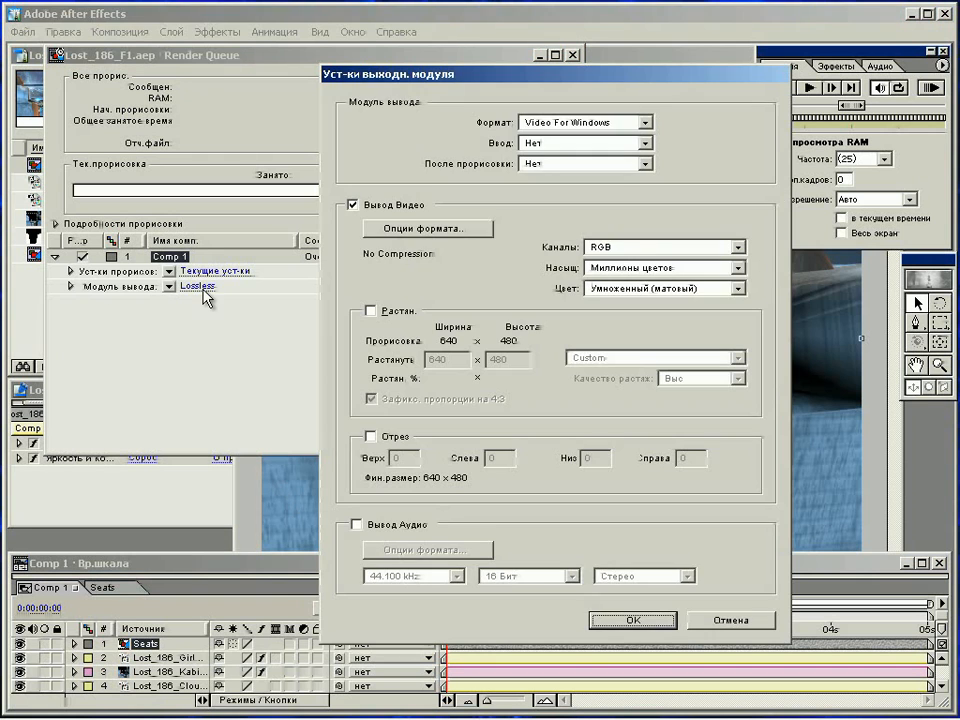
click(475, 228)
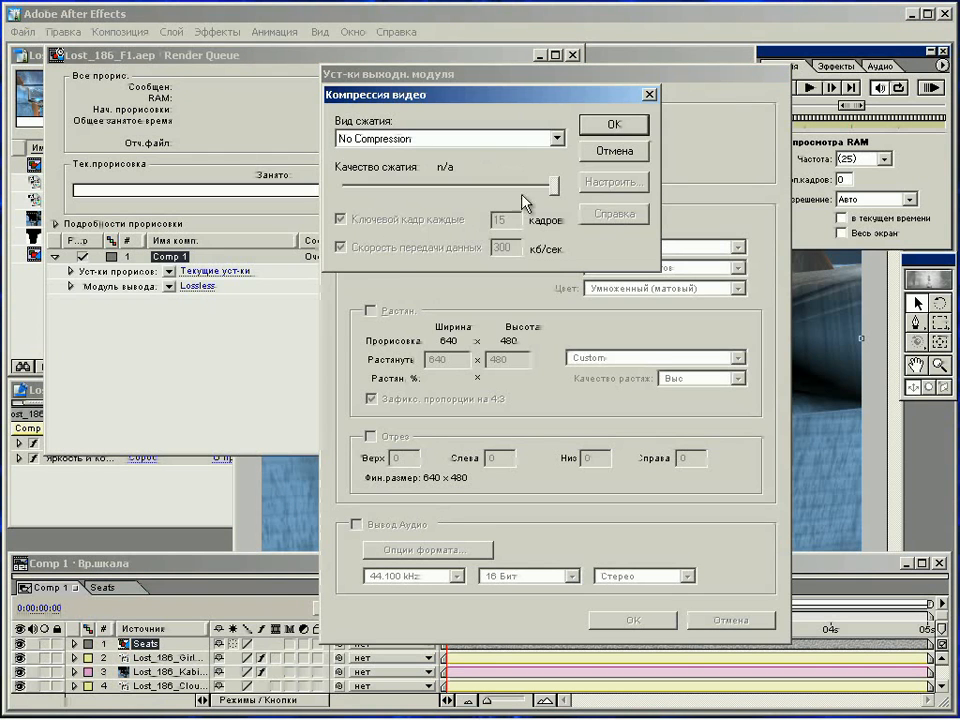
click(557, 139)
click(419, 277)
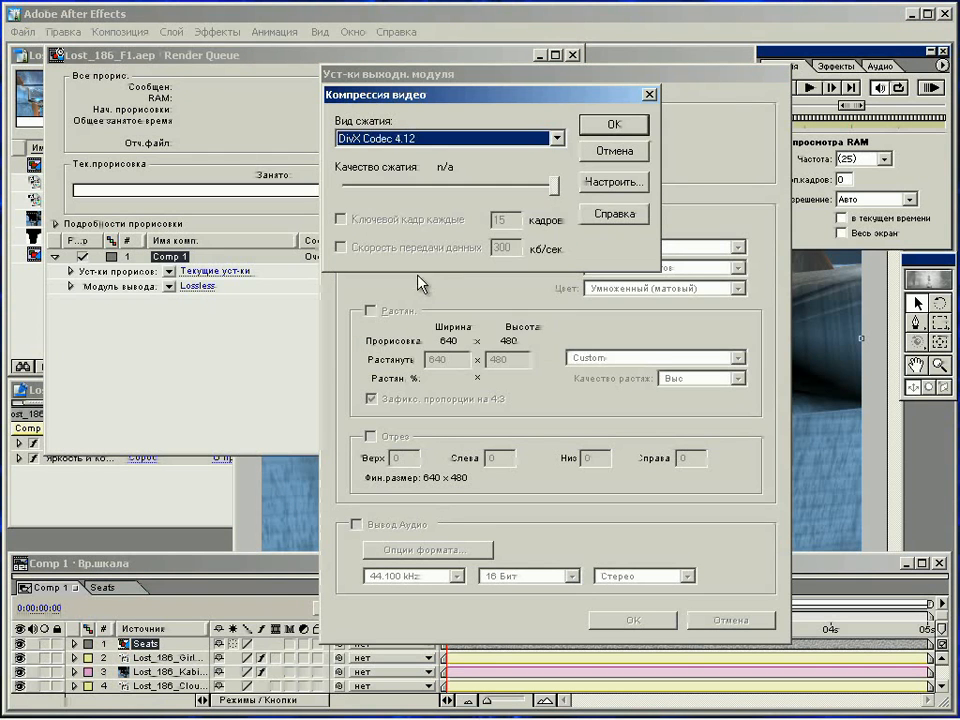
click(636, 122)
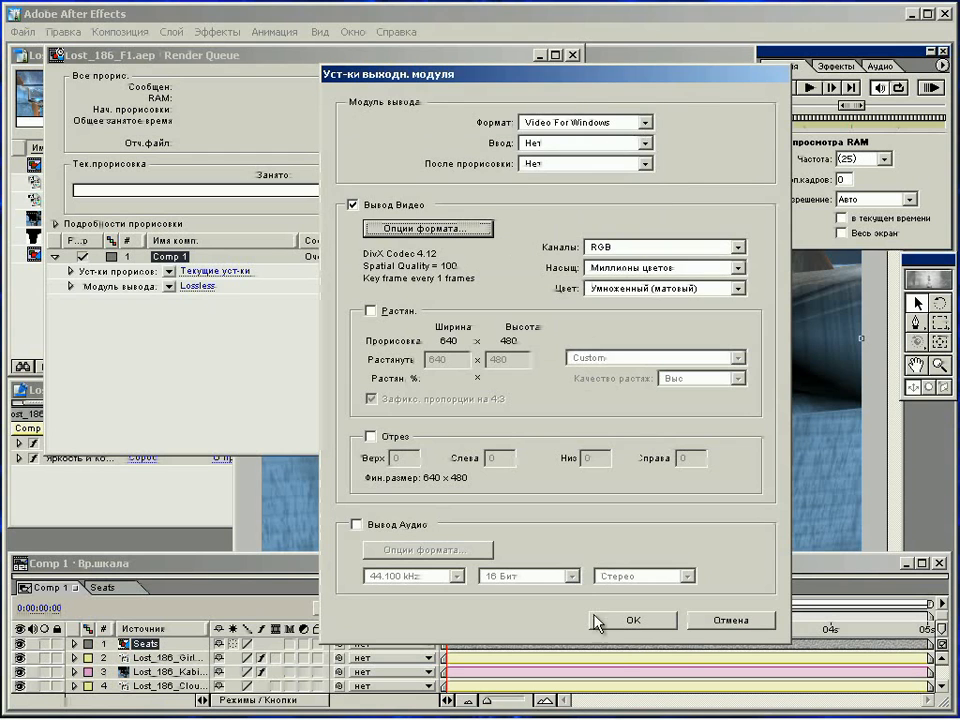
click(615, 621)
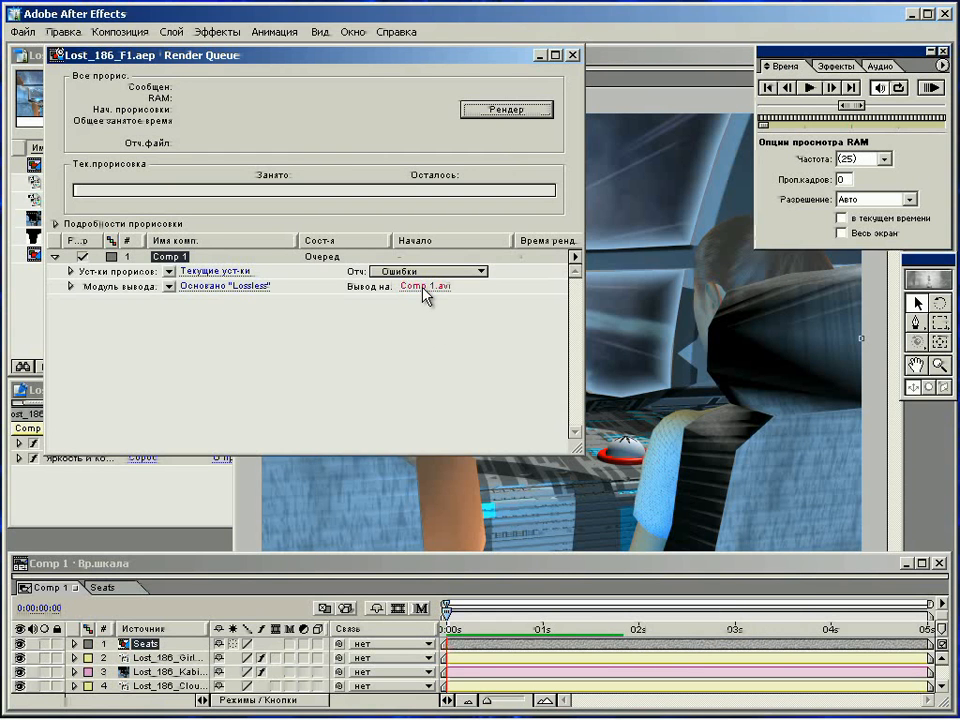
Set the output movie's file name to Lost_186_F1_No in the Lost_186 folder, basing it on the existing Lost_186_Girl_No name.
click(424, 287)
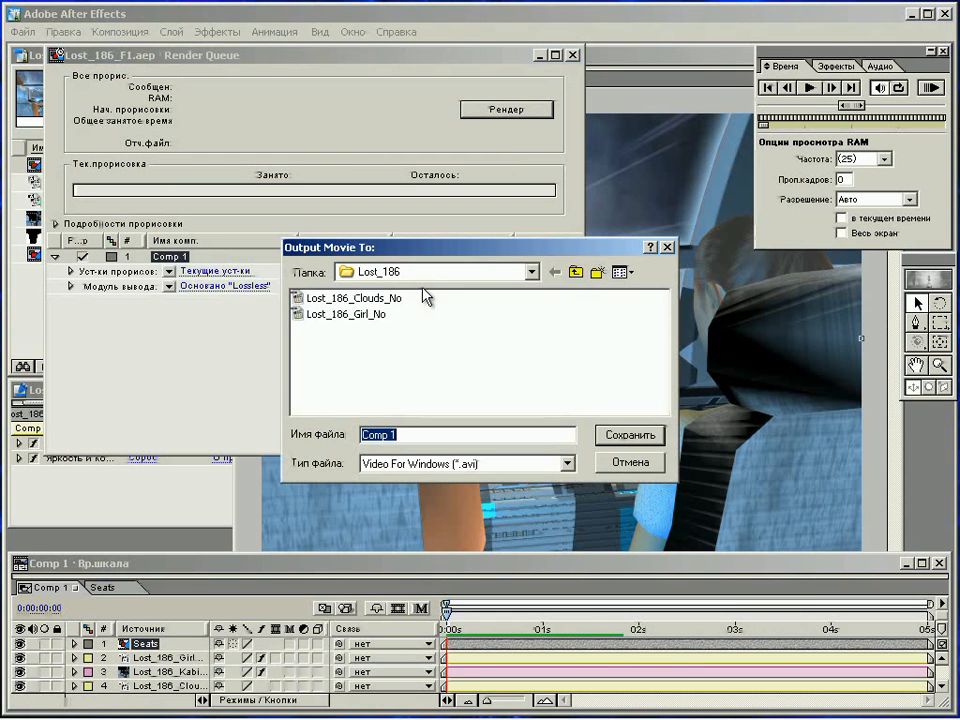
click(362, 316)
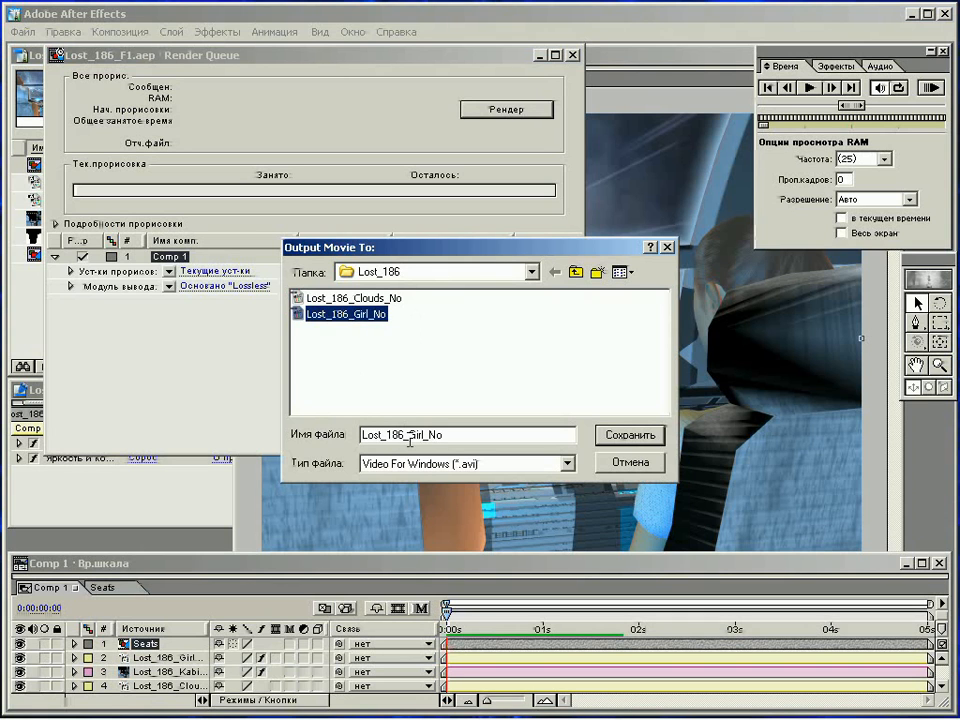
drag(409, 436, 423, 436)
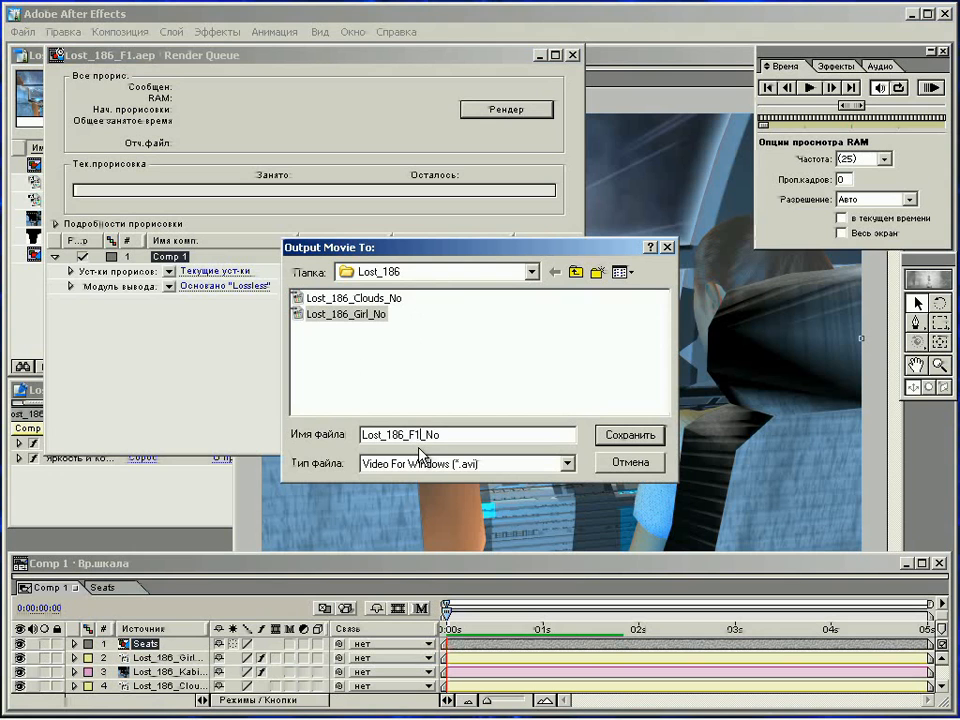
click(635, 434)
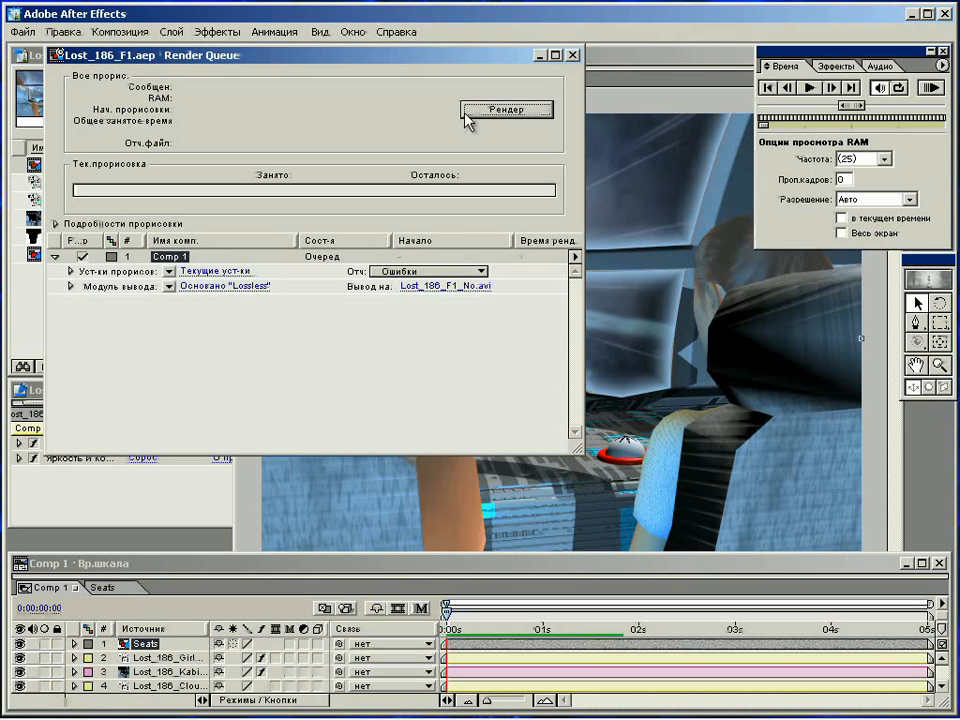
Move the render queue window clear of the composition view, render Comp 1, and close the queue.
drag(443, 62, 371, 547)
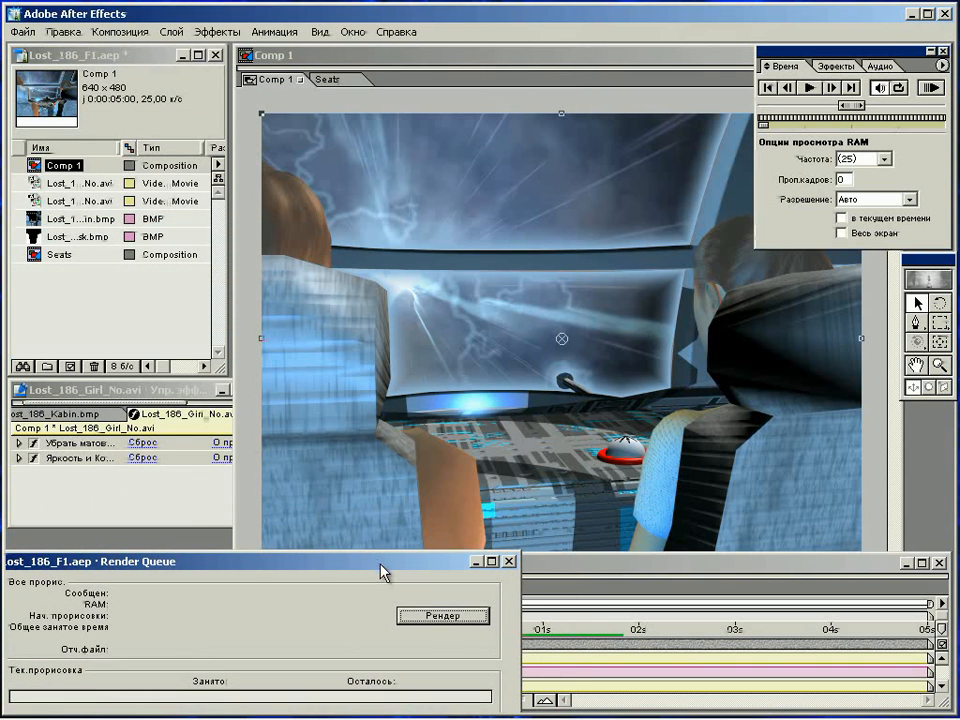
click(455, 625)
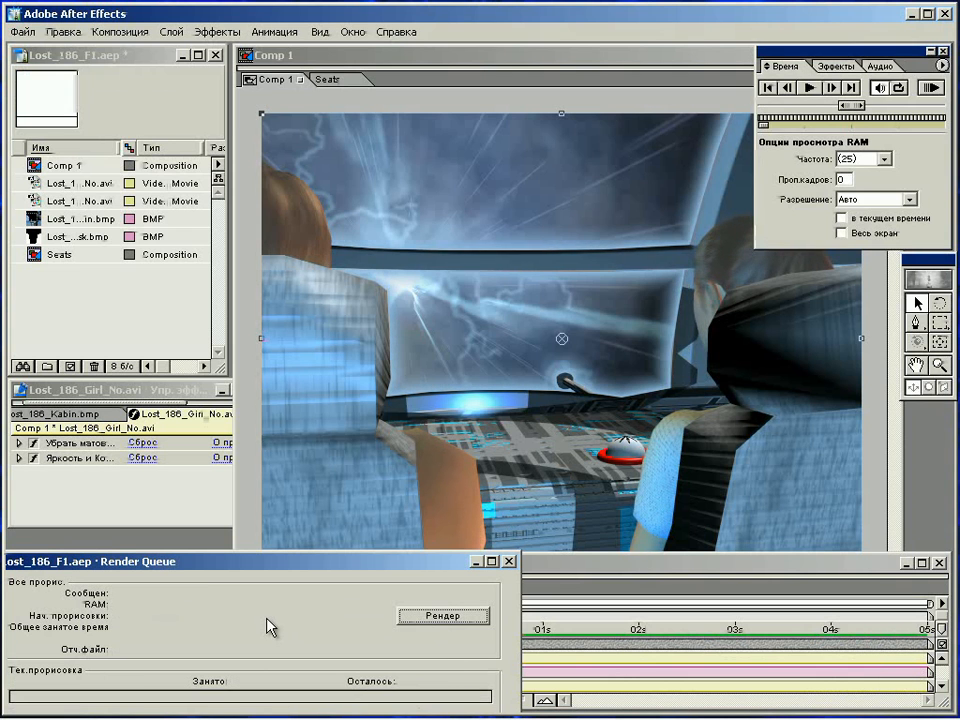
click(509, 562)
Save the changes to the Lost_186_F1 project.
click(70, 165)
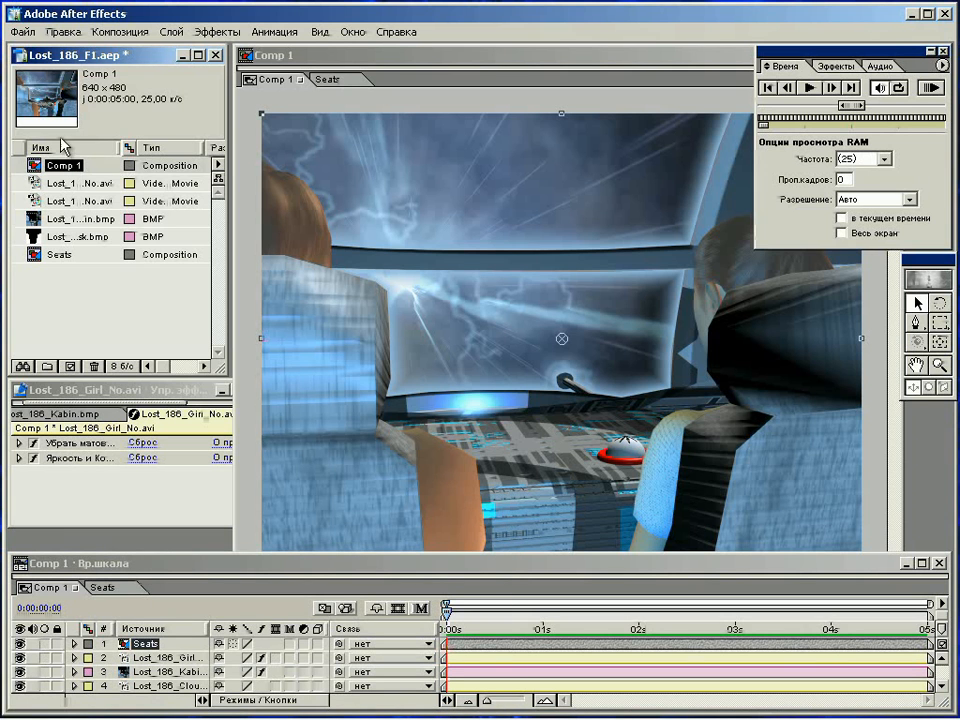
click(22, 32)
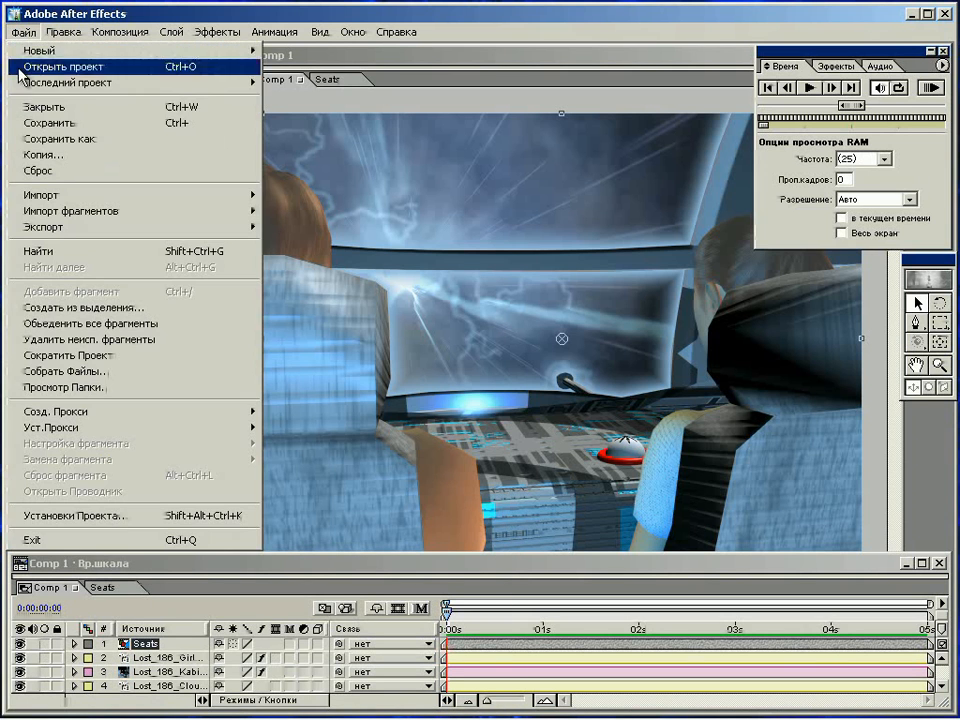
click(47, 122)
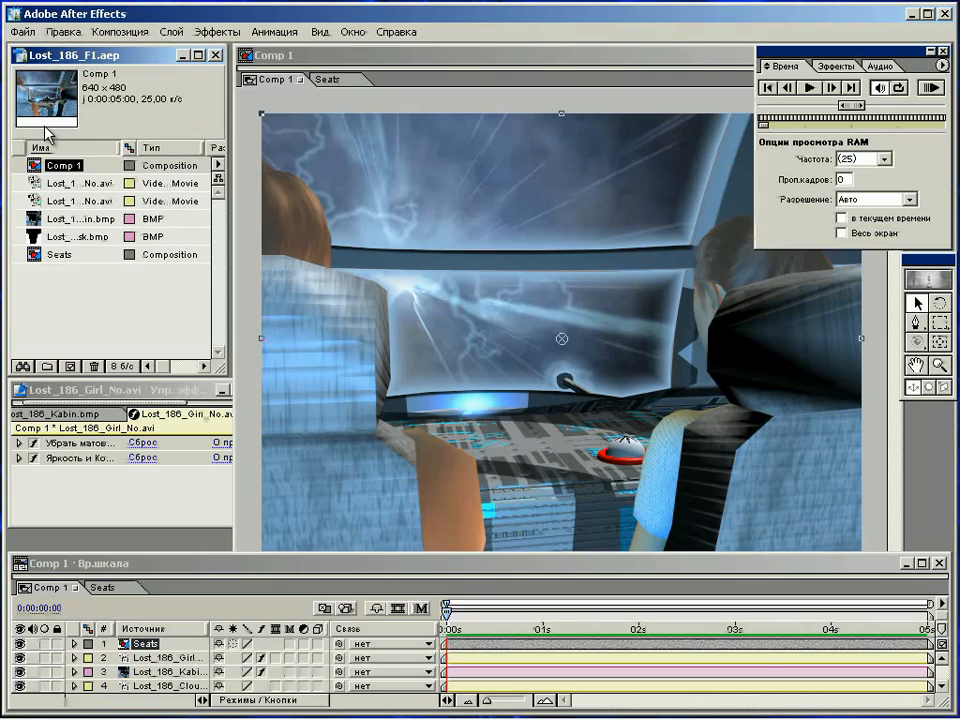